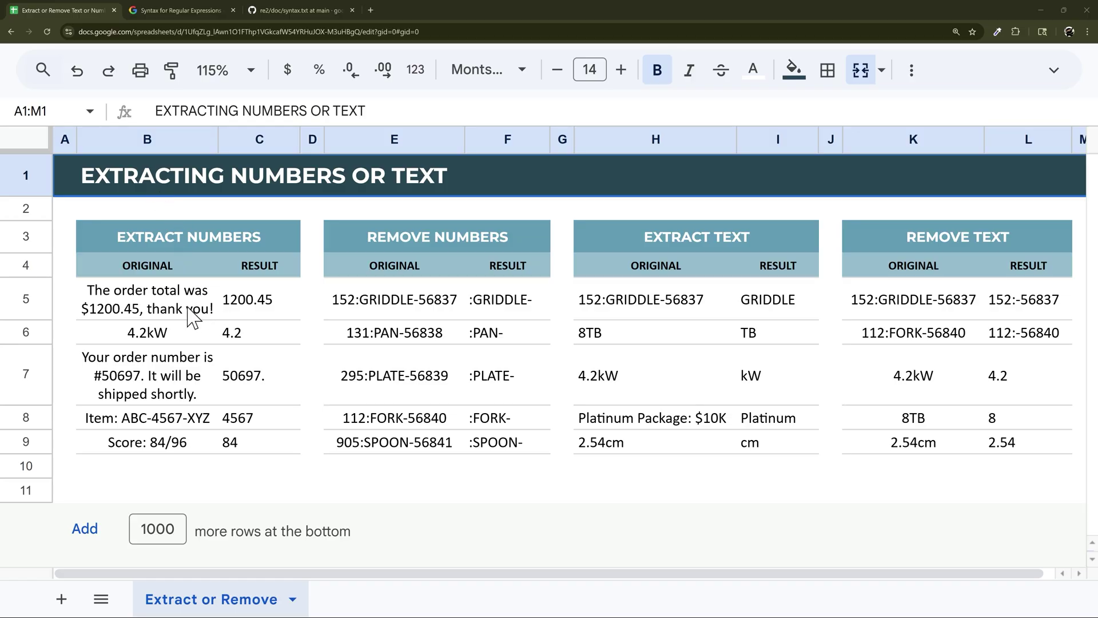
Step: Select the Extract Numbers table and review C5's REGEXEXTRACT formula without changing it
{"action": "left_click_drag", "start_coordinate": [158, 233], "coordinate": [251, 458]}
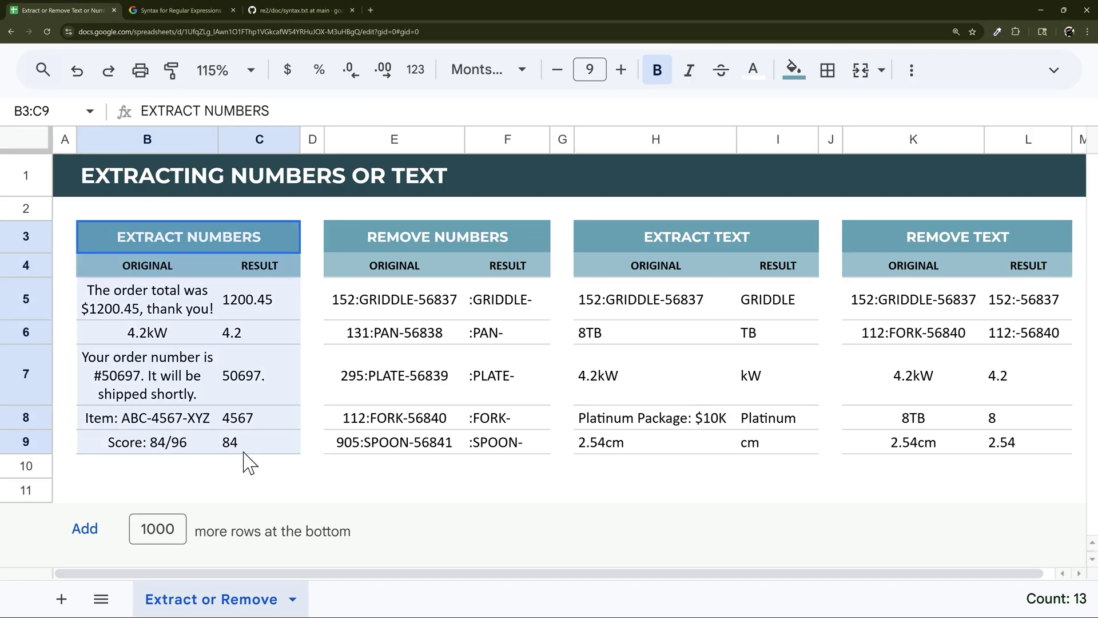
{"action": "double_click", "coordinate": [257, 315]}
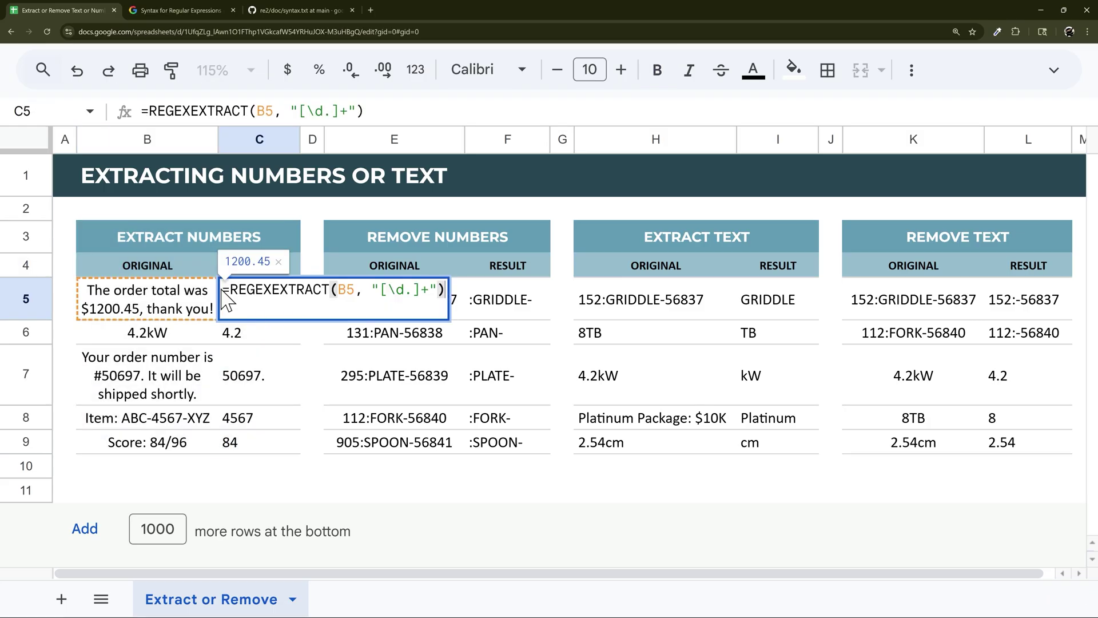
{"action": "left_click_drag", "start_coordinate": [225, 292], "coordinate": [439, 289]}
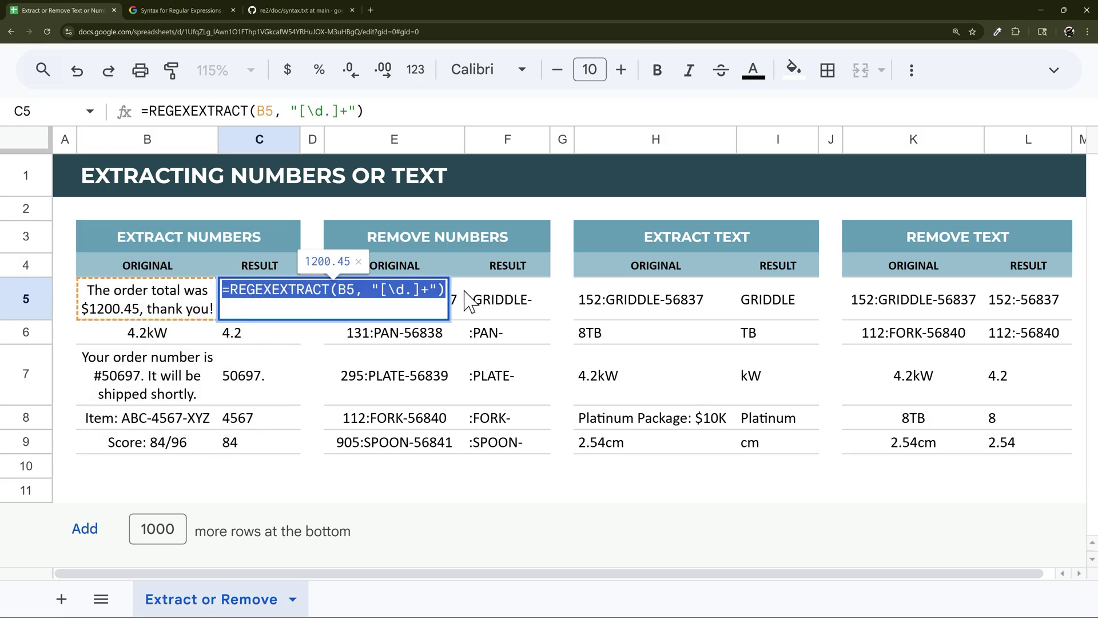
{"action": "key", "text": "Return"}
Step: Clear the Extract Numbers results in C6:C9, leaving only 1200.45 in C5
{"action": "left_click", "coordinate": [263, 304]}
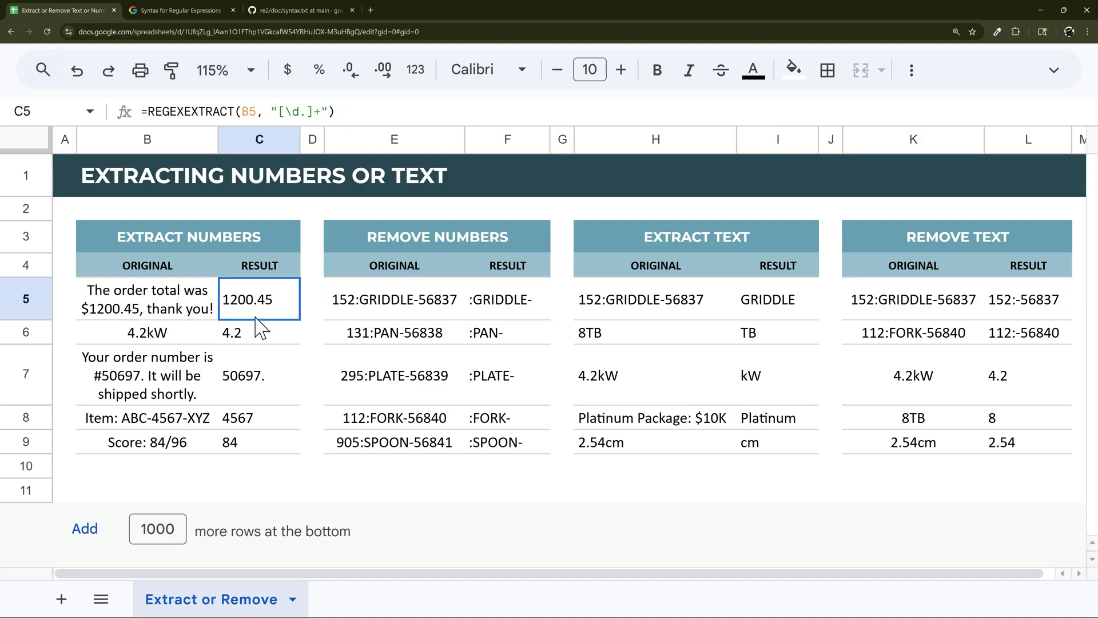
{"action": "left_click_drag", "start_coordinate": [263, 304], "coordinate": [260, 449]}
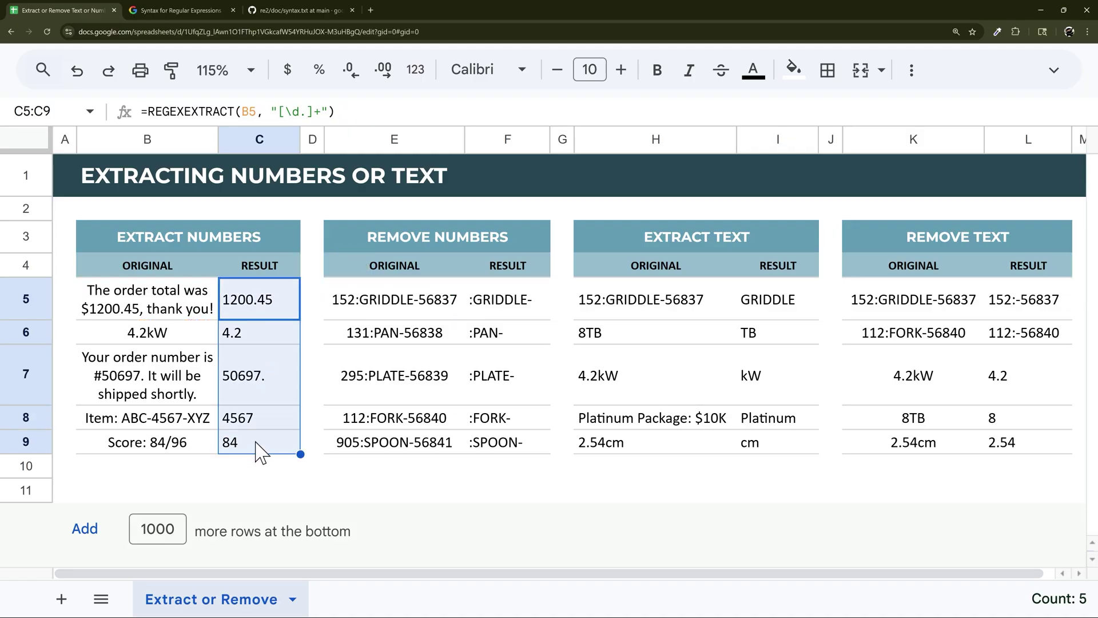
{"action": "left_click_drag", "start_coordinate": [185, 401], "coordinate": [276, 379]}
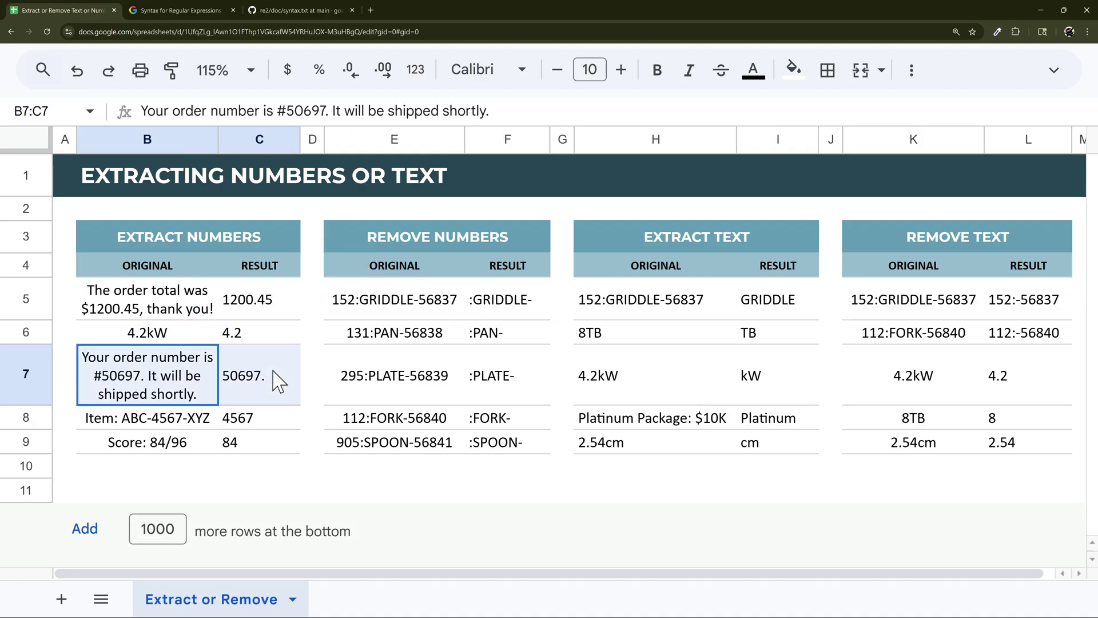
{"action": "left_click", "coordinate": [264, 455]}
{"action": "left_click_drag", "start_coordinate": [261, 448], "coordinate": [274, 338]}
{"action": "key", "text": "Delete"}
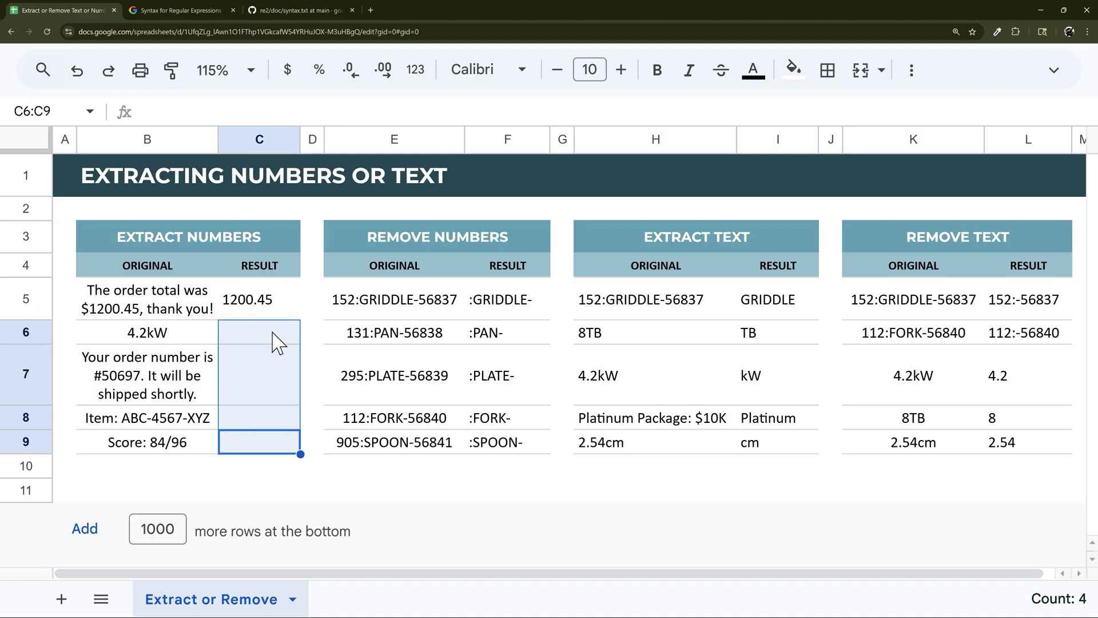
Step: Rewrite C5 as =REGEXEXTRACT(B5,""), with B5 as the source and an empty pattern
{"action": "left_click", "coordinate": [285, 317]}
{"action": "double_click", "coordinate": [284, 316]}
{"action": "key", "text": "BackSpace"}
{"action": "key", "text": "BackSpace"}
{"action": "key", "text": "BackSpace"}
{"action": "key", "text": "BackSpace"}
{"action": "key", "text": "BackSpace"}
{"action": "key", "text": "BackSpace"}
{"action": "key", "text": "BackSpace"}
{"action": "key", "text": "BackSpace"}
{"action": "key", "text": "BackSpace"}
{"action": "key", "text": "BackSpace"}
{"action": "key", "text": "BackSpace"}
{"action": "key", "text": "BackSpace"}
{"action": "key", "text": "BackSpace"}
{"action": "key", "text": "BackSpace"}
{"action": "key", "text": "BackSpace"}
{"action": "key", "text": "BackSpace"}
{"action": "key", "text": "BackSpace"}
{"action": "key", "text": "BackSpace"}
{"action": "key", "text": "BackSpace"}
{"action": "key", "text": "BackSpace"}
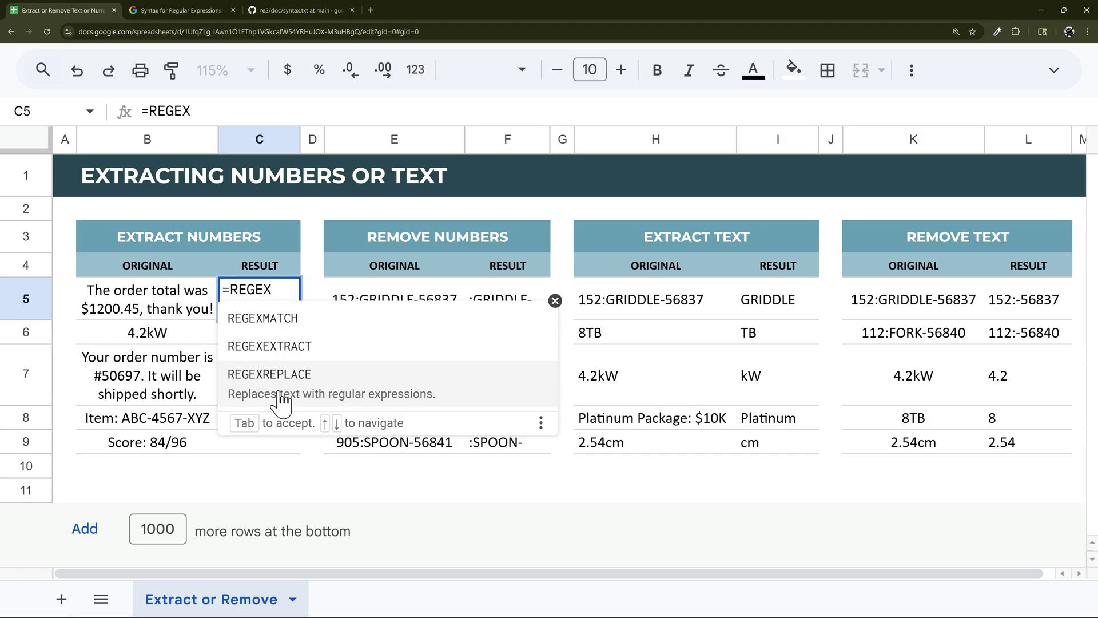
{"action": "left_click", "coordinate": [288, 359]}
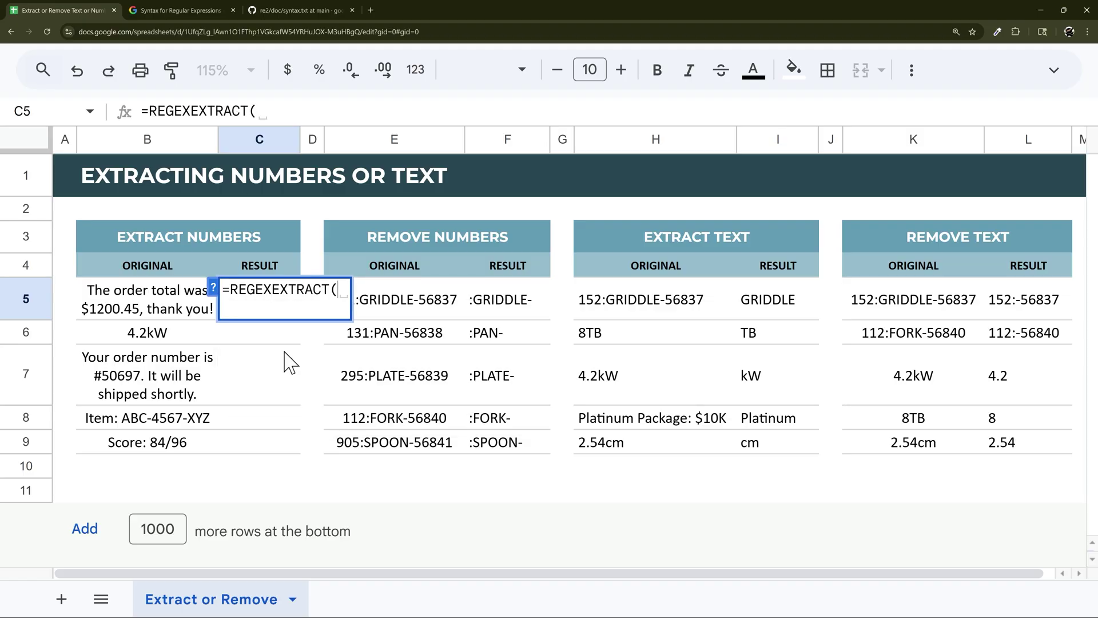
{"action": "left_click", "coordinate": [143, 303]}
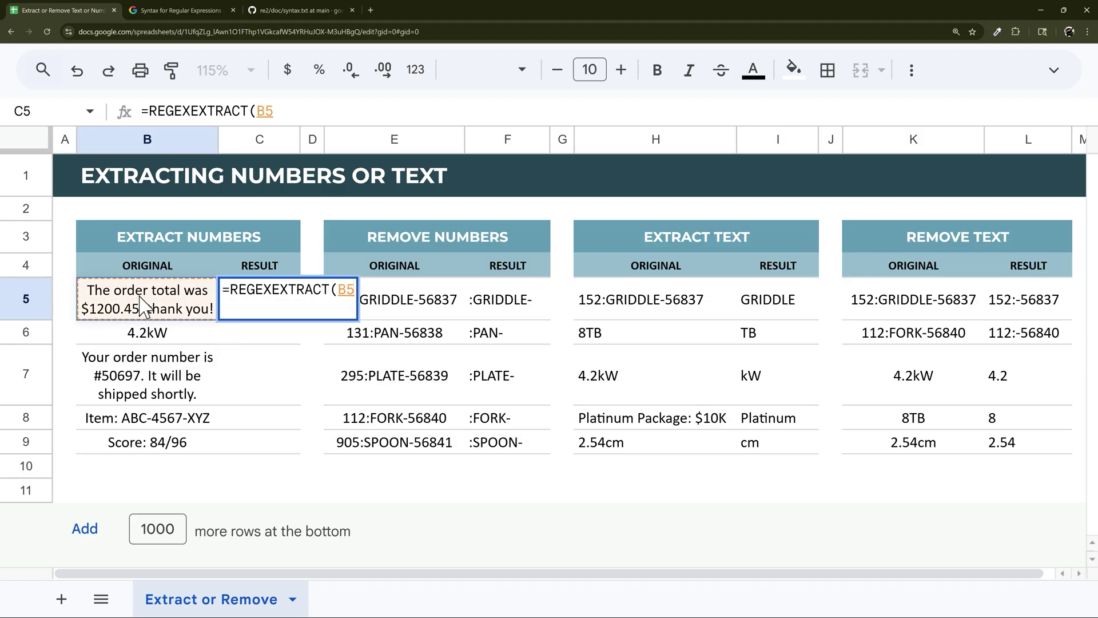
{"action": "type", "text": ","}
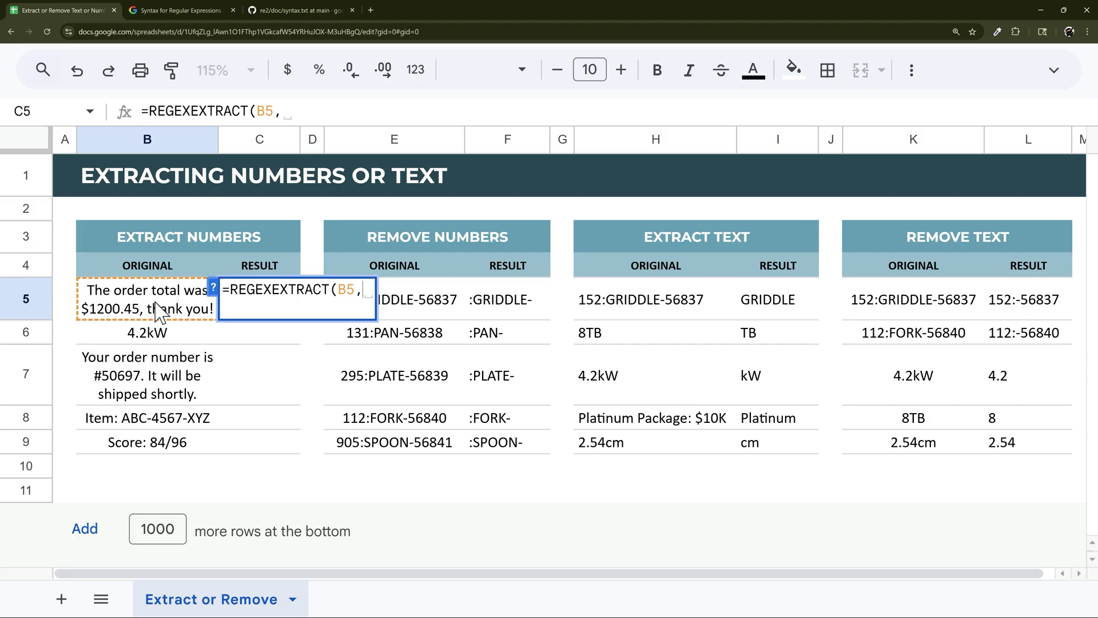
{"action": "key", "text": "BackSpace"}
{"action": "type", "text": "\"\")"}
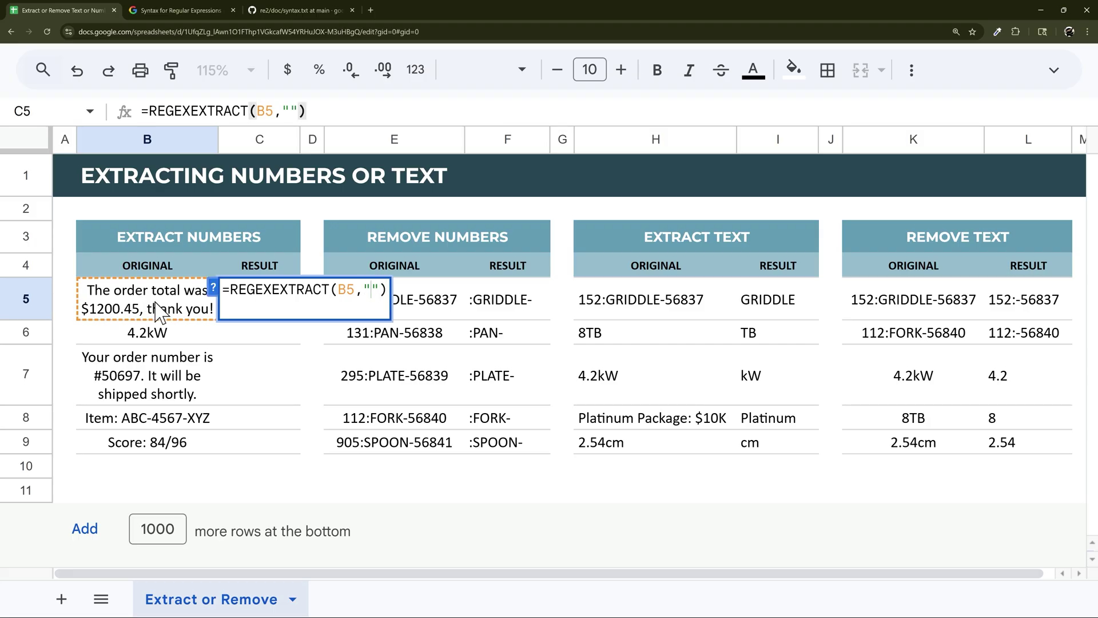
{"action": "left_click", "coordinate": [154, 13]}
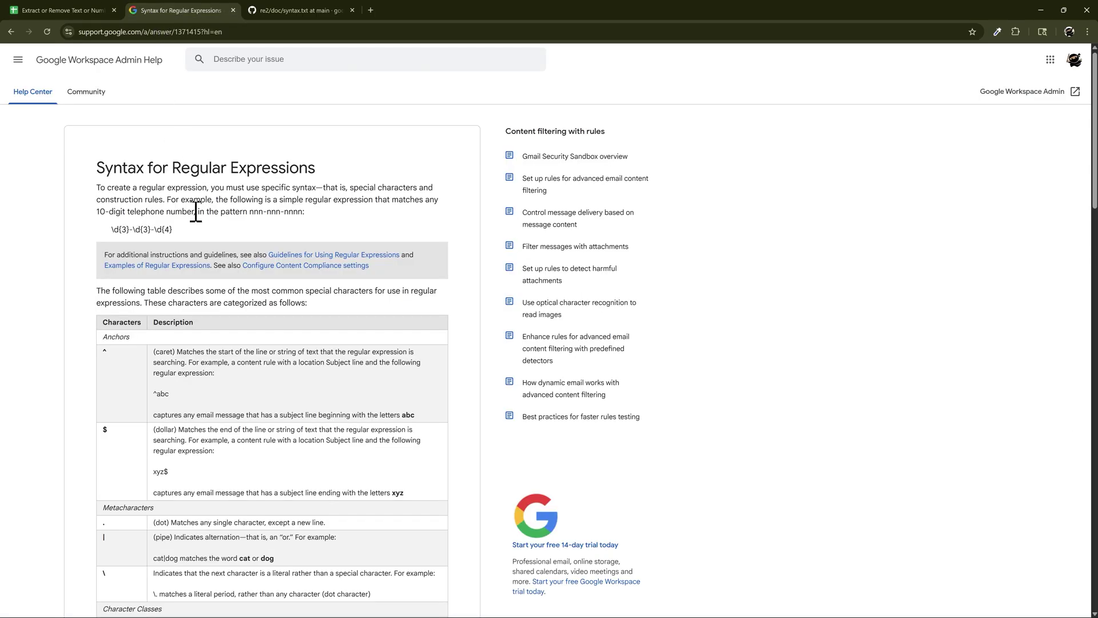
{"action": "scroll", "coordinate": [202, 243], "scroll_direction": "down", "scroll_amount": 12}
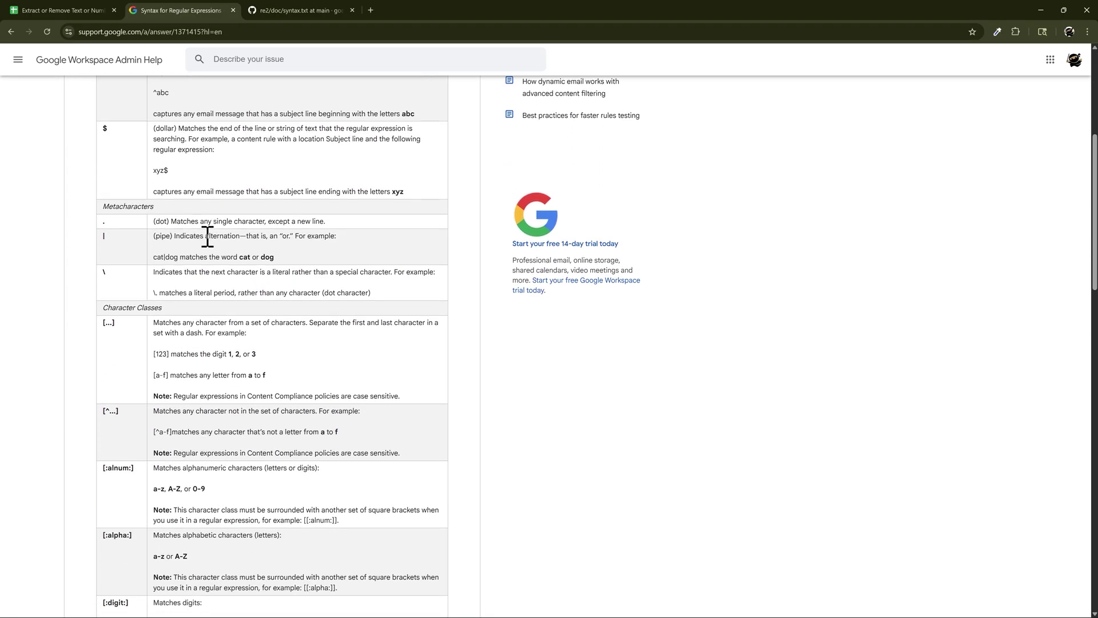
{"action": "scroll", "coordinate": [209, 238], "scroll_direction": "down", "scroll_amount": 5}
{"action": "scroll", "coordinate": [218, 245], "scroll_direction": "up", "scroll_amount": 17}
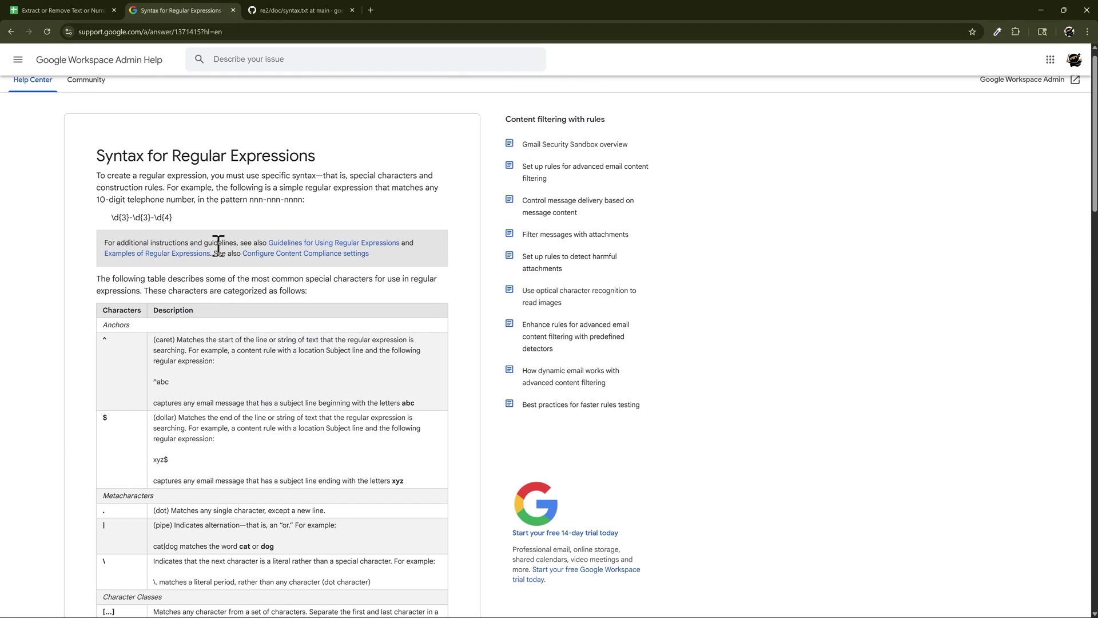
{"action": "left_click", "coordinate": [288, 9]}
{"action": "scroll", "coordinate": [324, 348], "scroll_direction": "down", "scroll_amount": 8}
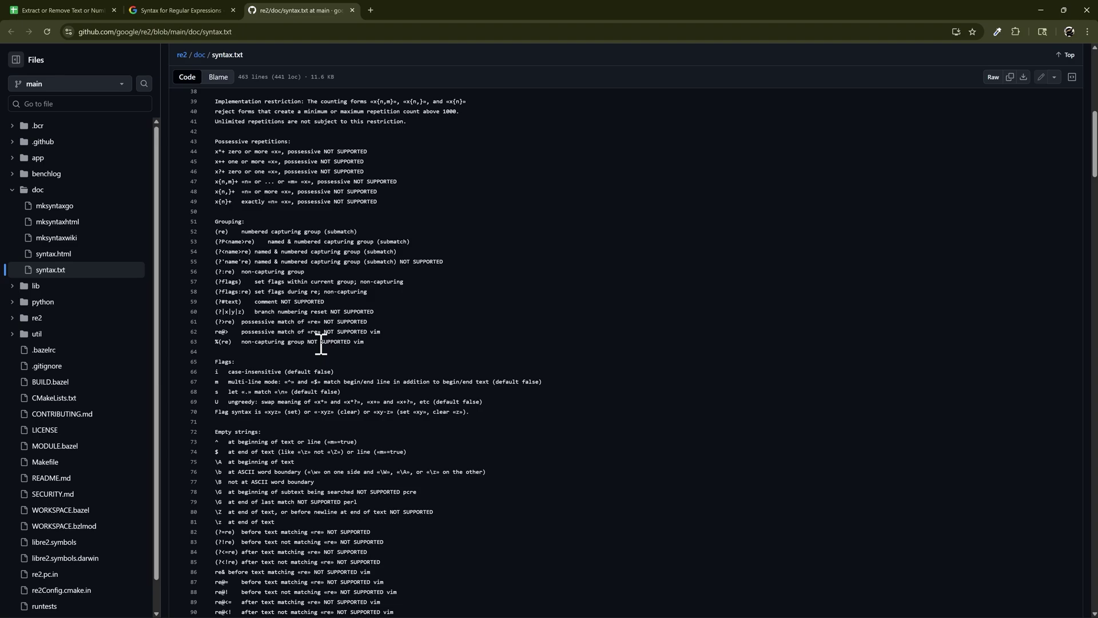
{"action": "scroll", "coordinate": [324, 345], "scroll_direction": "up", "scroll_amount": 10}
{"action": "left_click", "coordinate": [81, 5]}
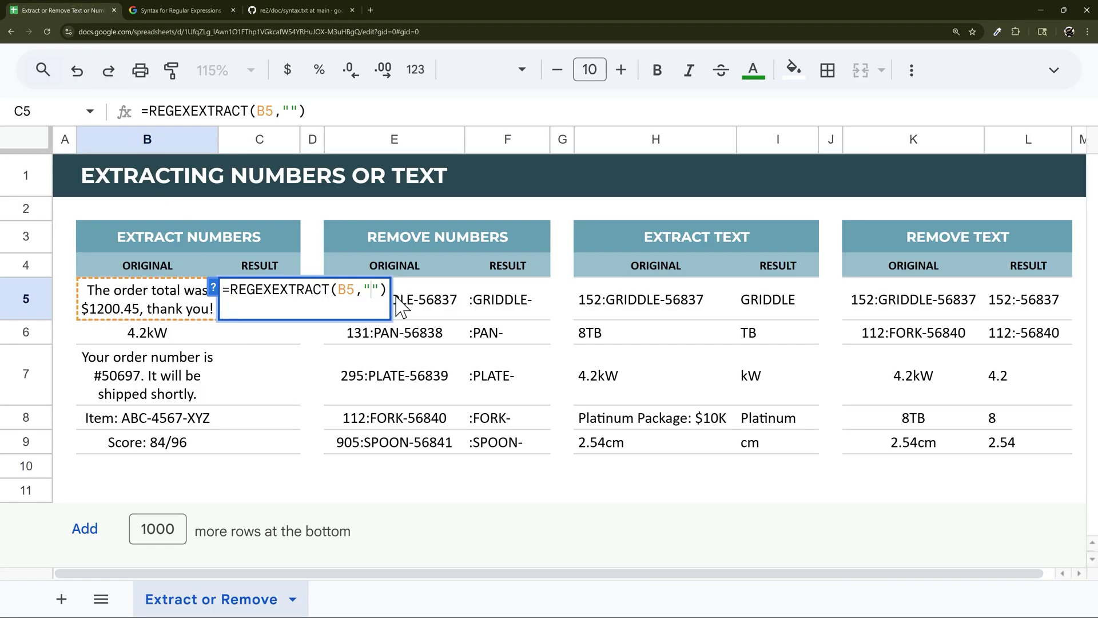
Step: Enter the pattern [0-9]+ in C5's formula and dismiss the autofill suggestion
{"action": "type", "text": "[]"}
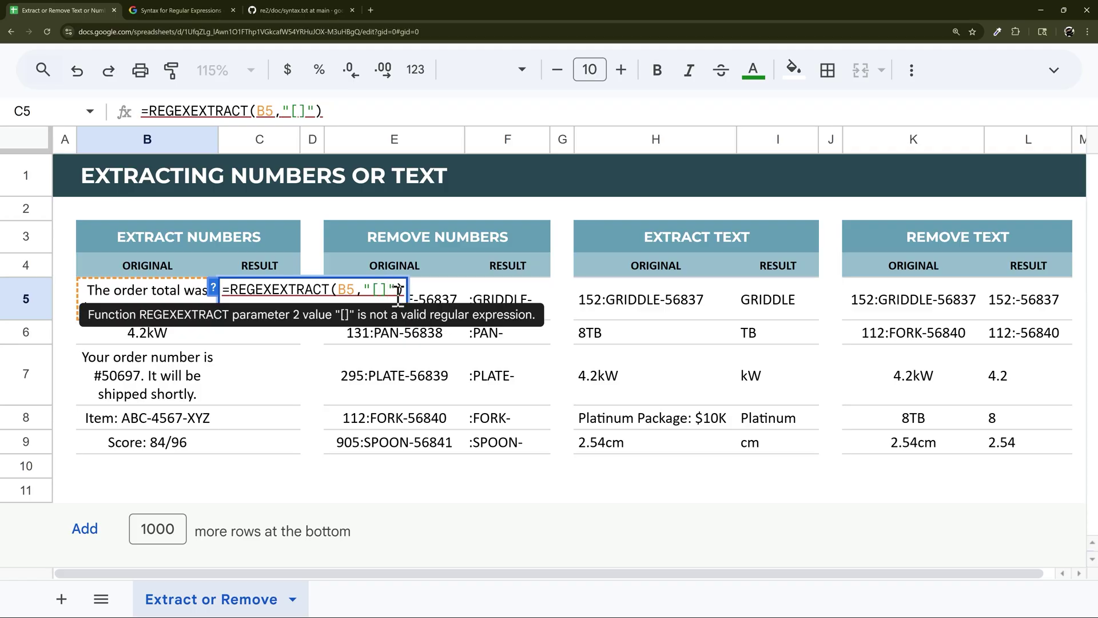
{"action": "type", "text": "0-9"}
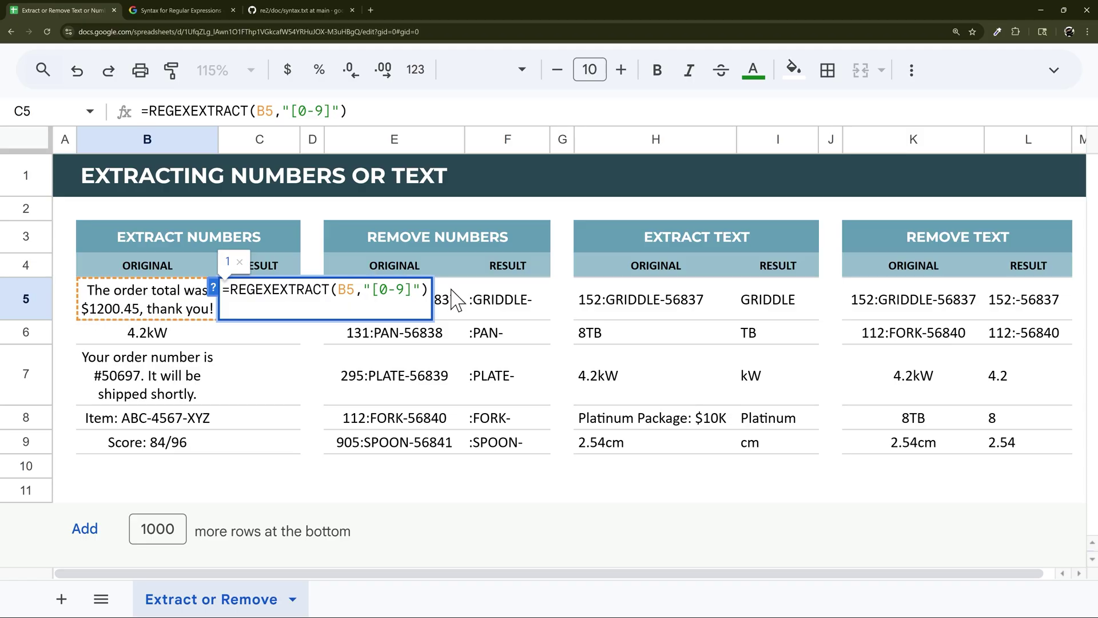
{"action": "type", "text": "+"}
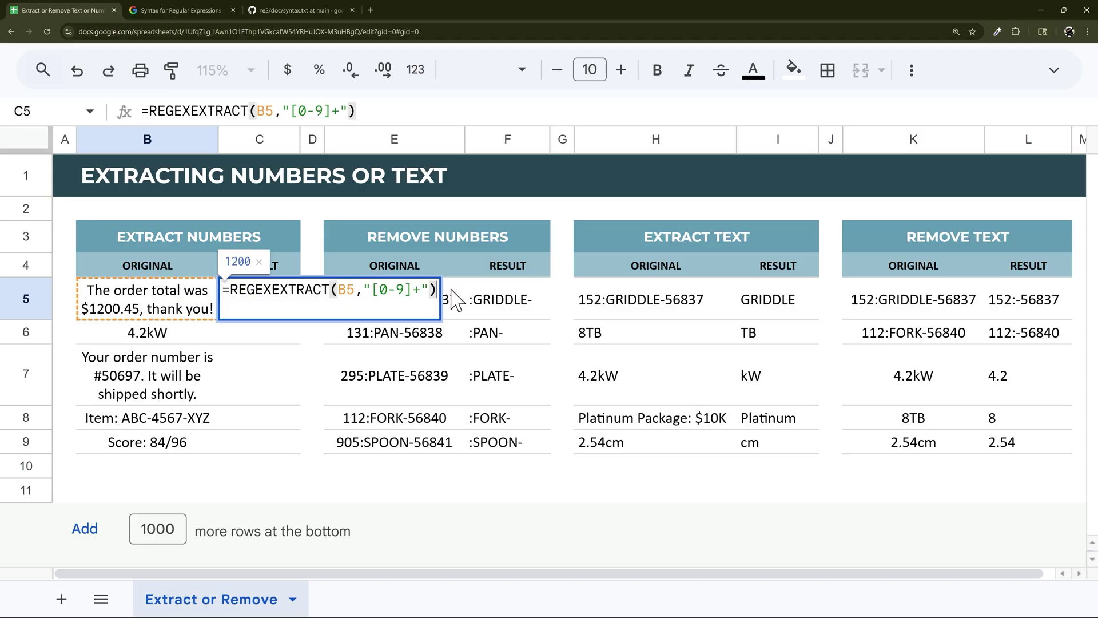
{"action": "key", "text": "Return"}
{"action": "left_click", "coordinate": [356, 462]}
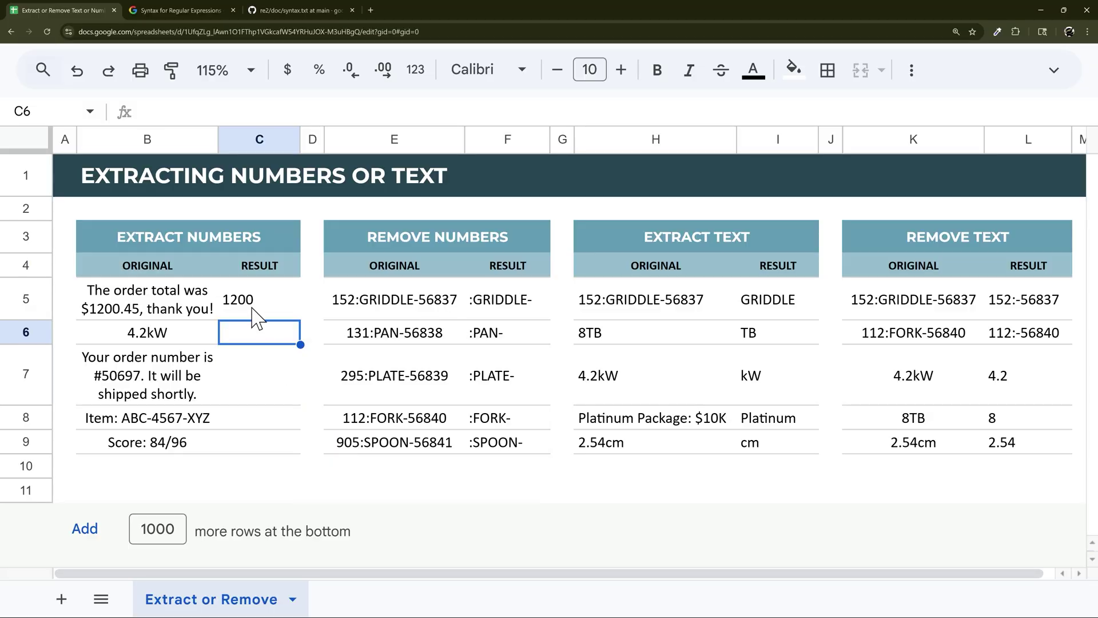
Step: Change C5's pattern to [0-9.]+ so it extracts 1200.45 from B5
{"action": "left_click", "coordinate": [255, 303]}
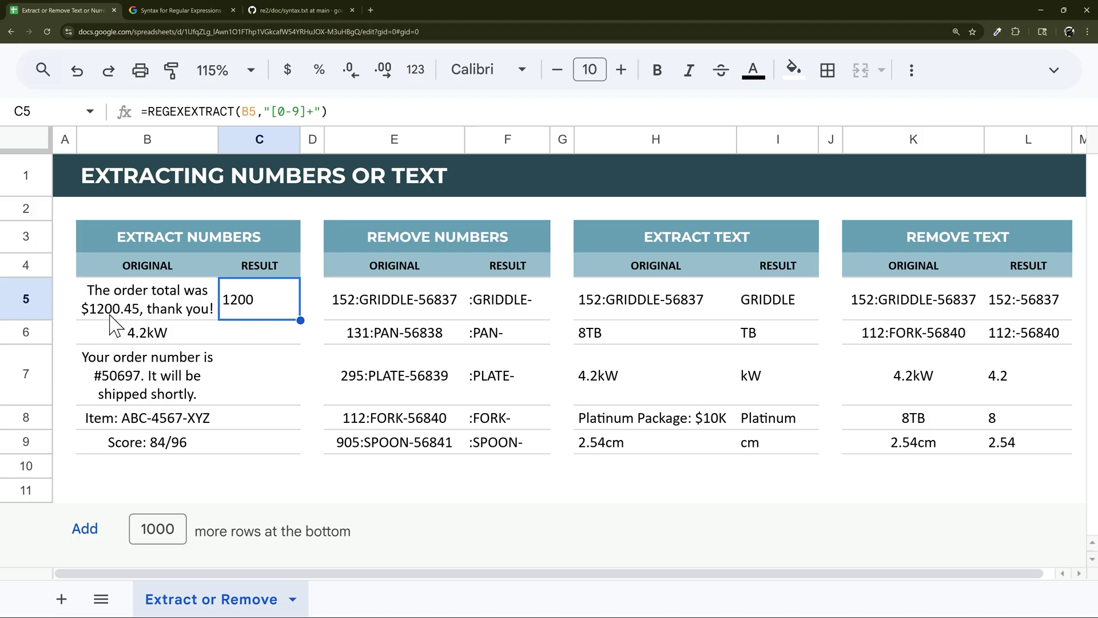
{"action": "left_click", "coordinate": [301, 112]}
{"action": "type", "text": "."}
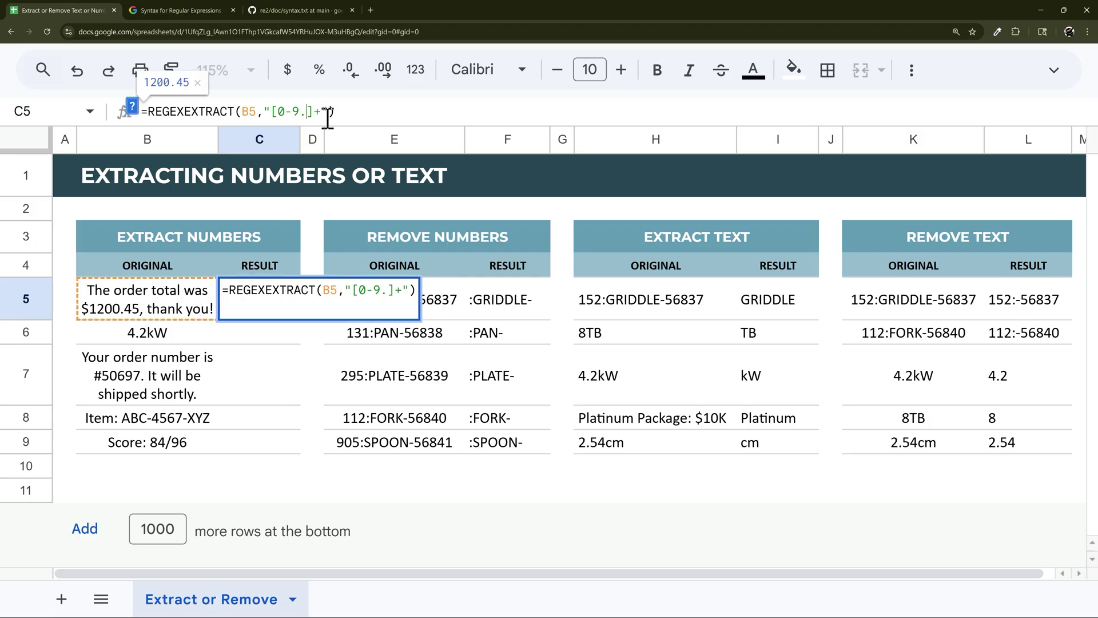
{"action": "key", "text": "Return"}
{"action": "left_click", "coordinate": [274, 314]}
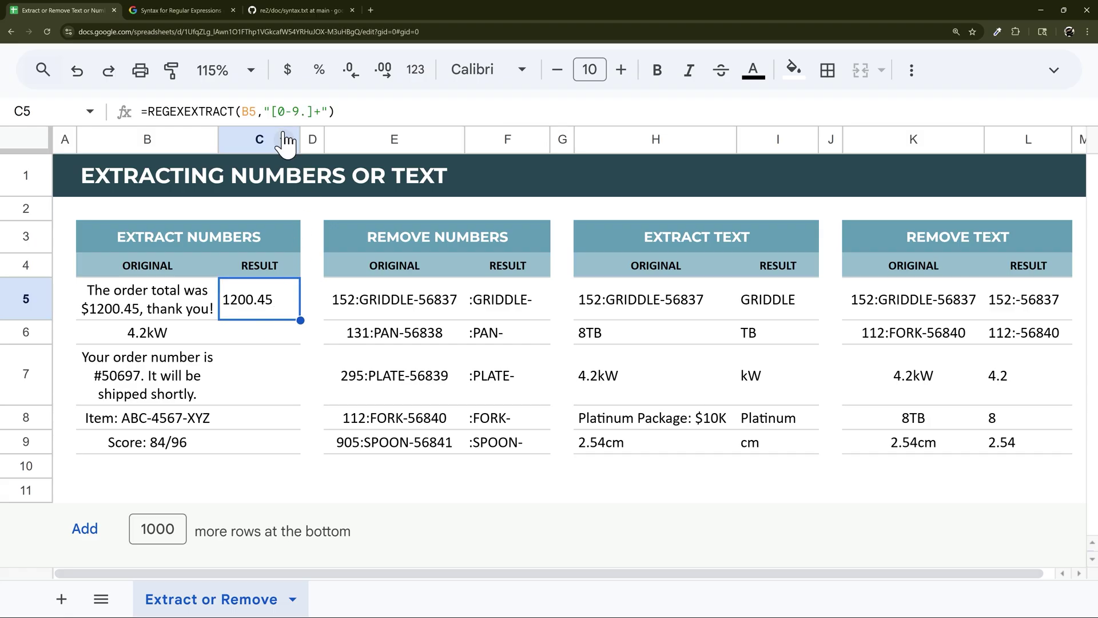
{"action": "left_click_drag", "start_coordinate": [278, 112], "coordinate": [299, 112]}
{"action": "left_click", "coordinate": [160, 18]}
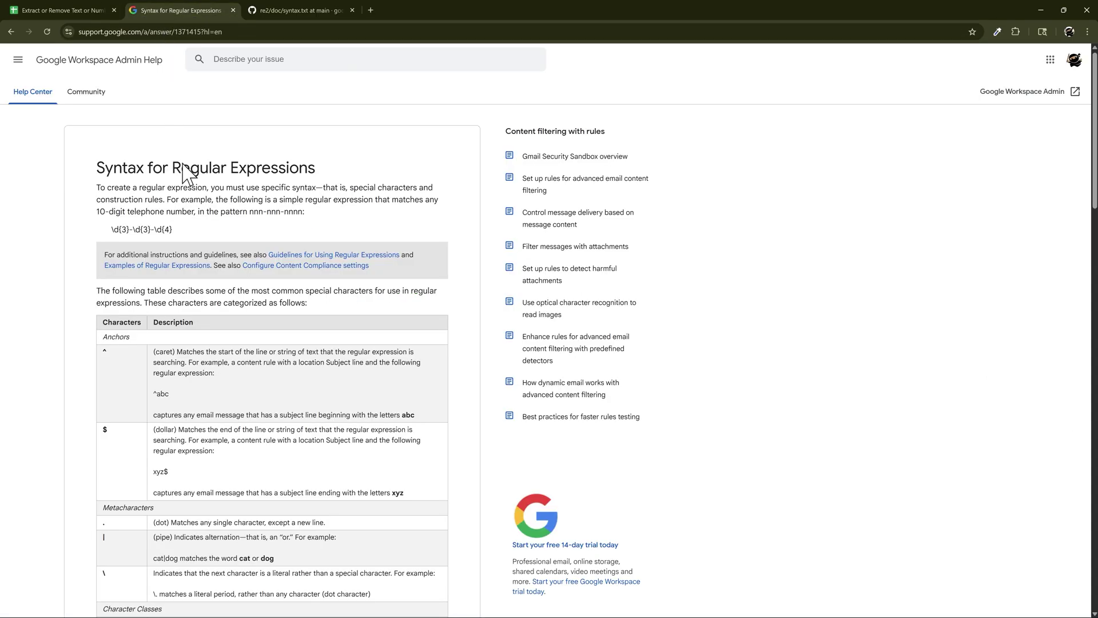
{"action": "scroll", "coordinate": [313, 405], "scroll_direction": "down", "scroll_amount": 10}
{"action": "scroll", "coordinate": [314, 405], "scroll_direction": "down", "scroll_amount": 10}
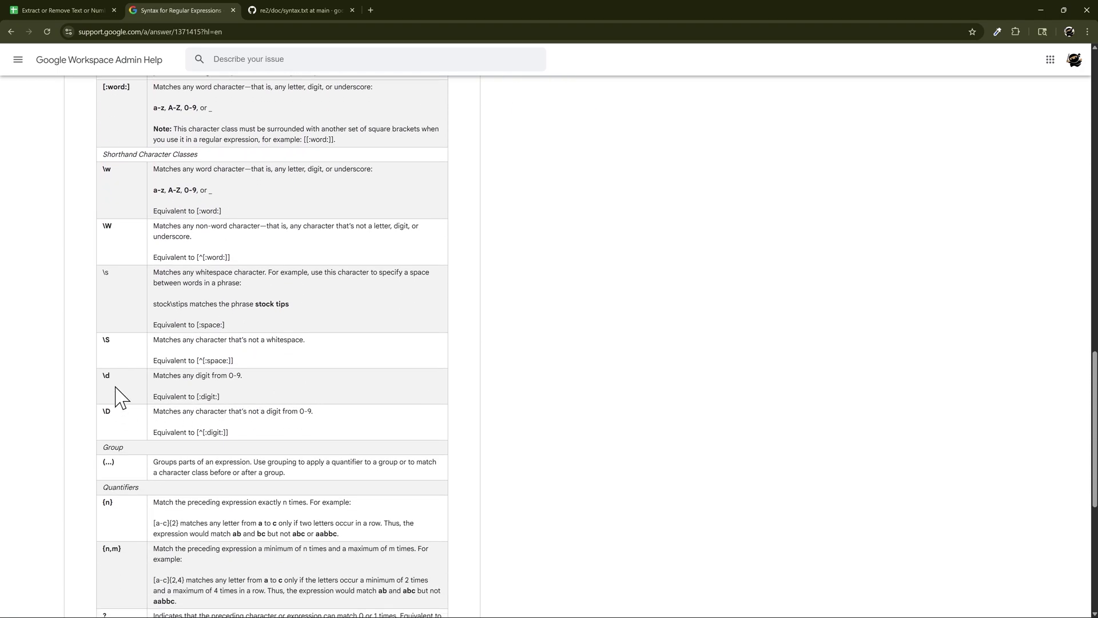
{"action": "left_click_drag", "start_coordinate": [112, 376], "coordinate": [103, 378]}
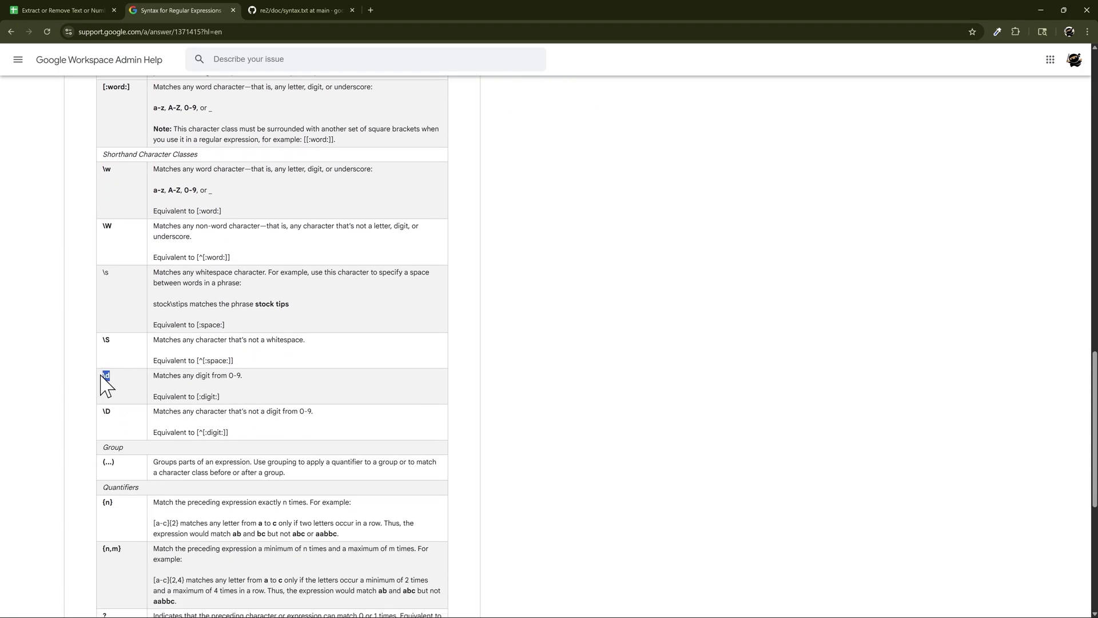
{"action": "left_click", "coordinate": [67, 17]}
Step: Change C5's pattern to [\d.]+ and fill the formula down through C9
{"action": "left_click", "coordinate": [294, 111]}
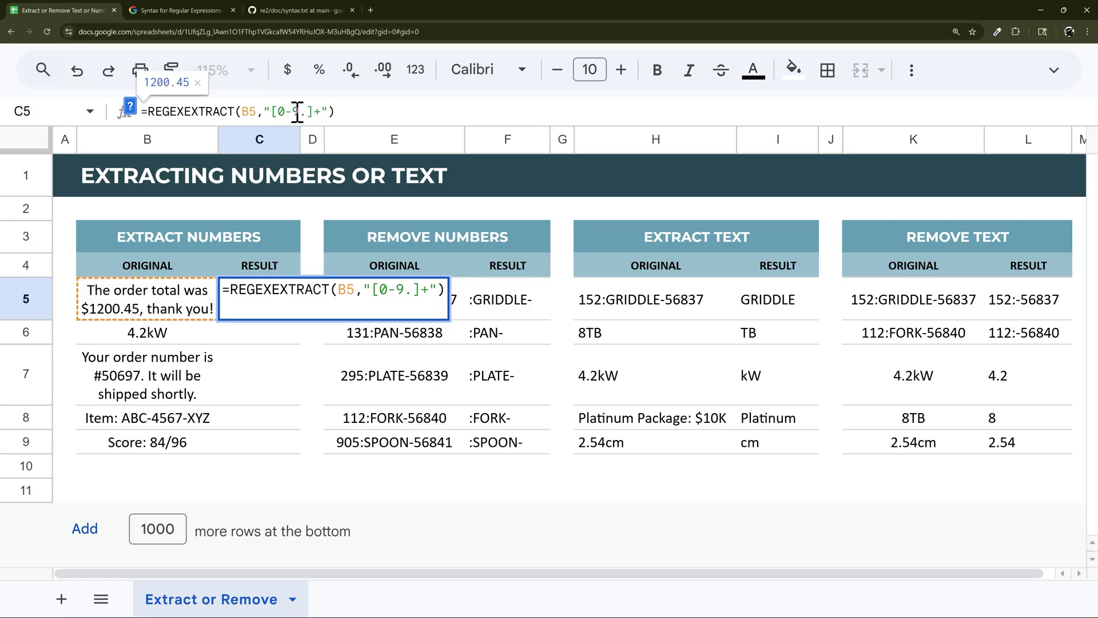
{"action": "key", "text": "BackSpace"}
{"action": "key", "text": "BackSpace"}
{"action": "type", "text": "\\"}
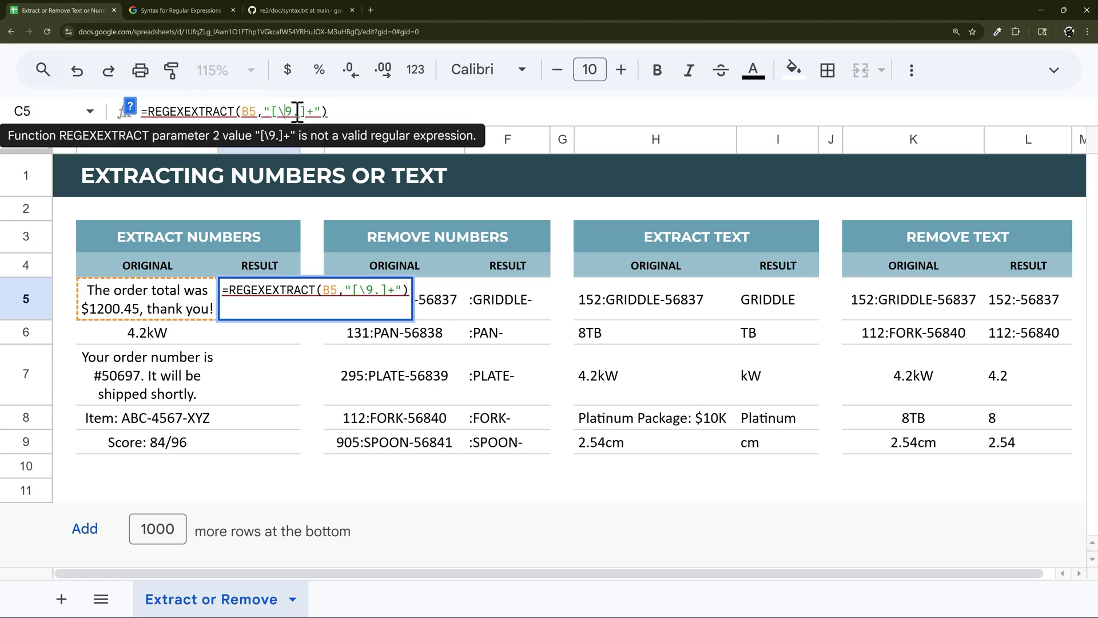
{"action": "key", "text": "BackSpace"}
{"action": "type", "text": "d"}
{"action": "key", "text": "Return"}
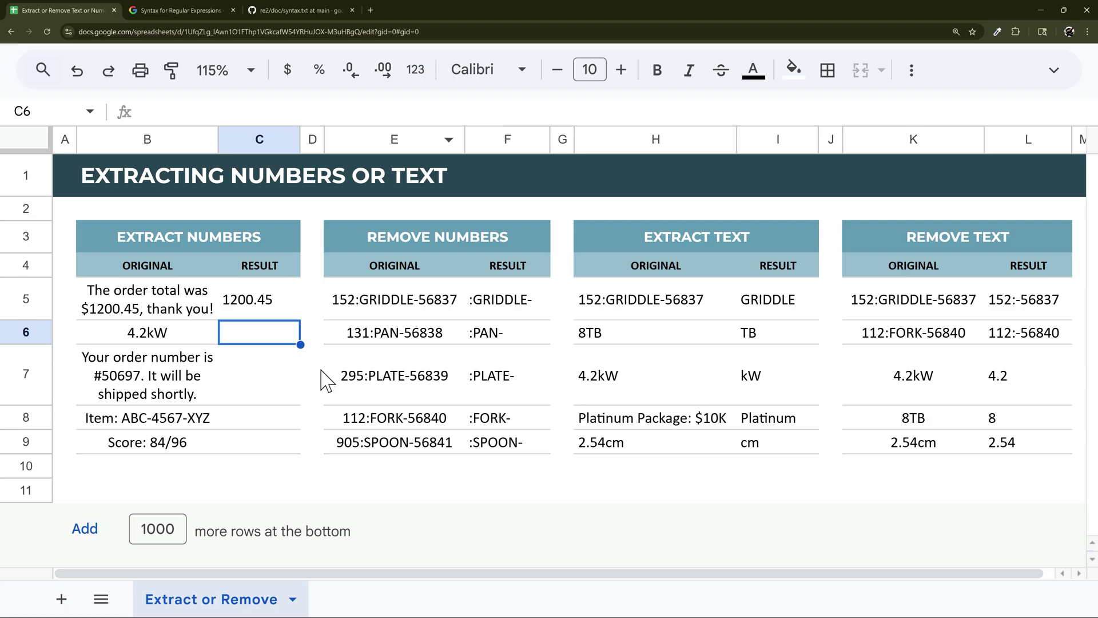
{"action": "left_click", "coordinate": [289, 308]}
{"action": "left_click_drag", "start_coordinate": [300, 320], "coordinate": [293, 446]}
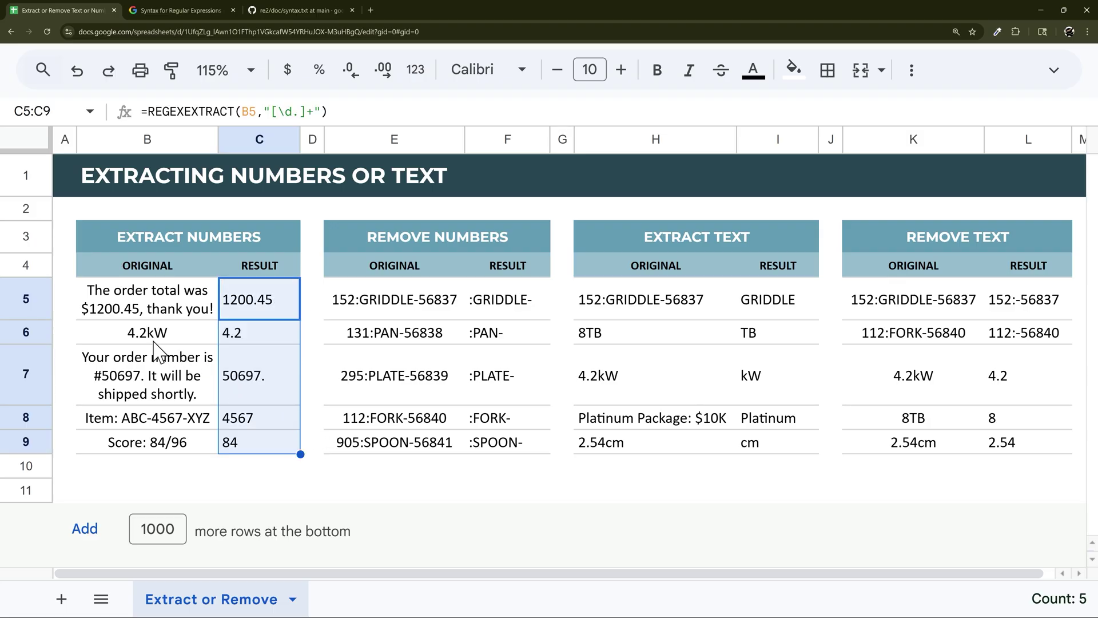
Step: Compare the results with their source text and change C7's pattern to the digits-only [\d]+
{"action": "left_click_drag", "start_coordinate": [161, 338], "coordinate": [245, 338]}
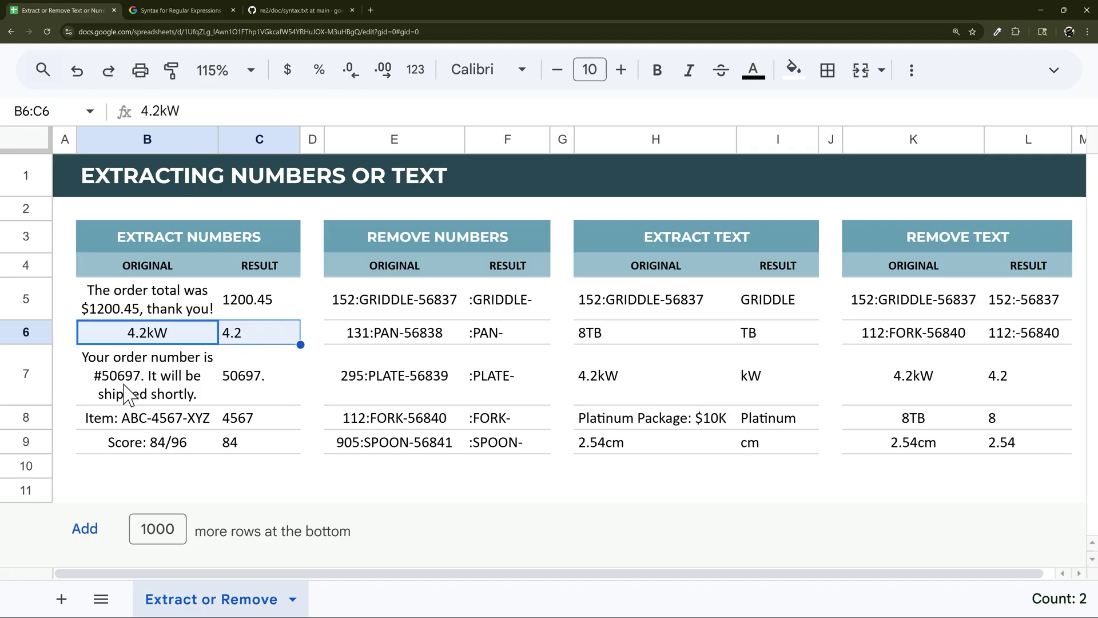
{"action": "left_click_drag", "start_coordinate": [127, 392], "coordinate": [260, 387]}
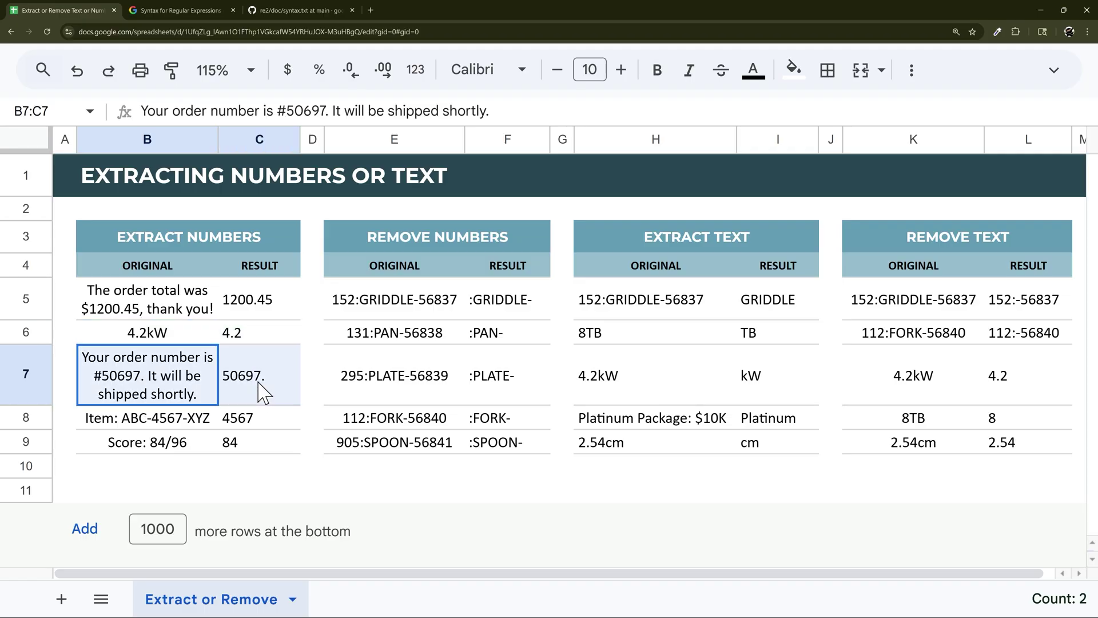
{"action": "left_click", "coordinate": [144, 391]}
{"action": "left_click", "coordinate": [281, 392]}
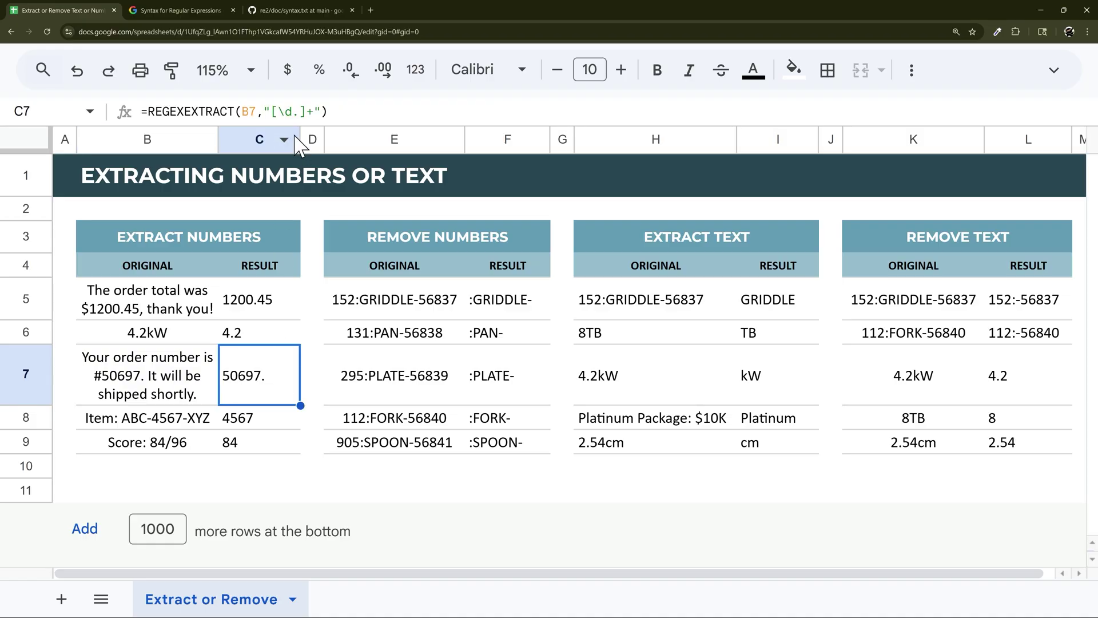
{"action": "left_click", "coordinate": [299, 111]}
{"action": "key", "text": "BackSpace"}
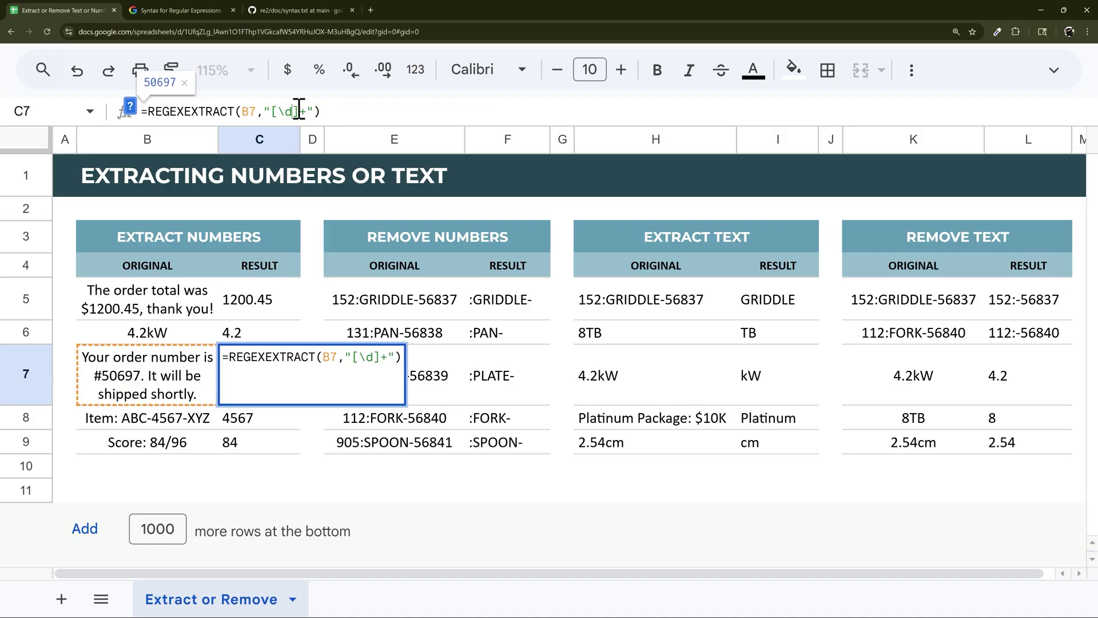
{"action": "key", "text": "Return"}
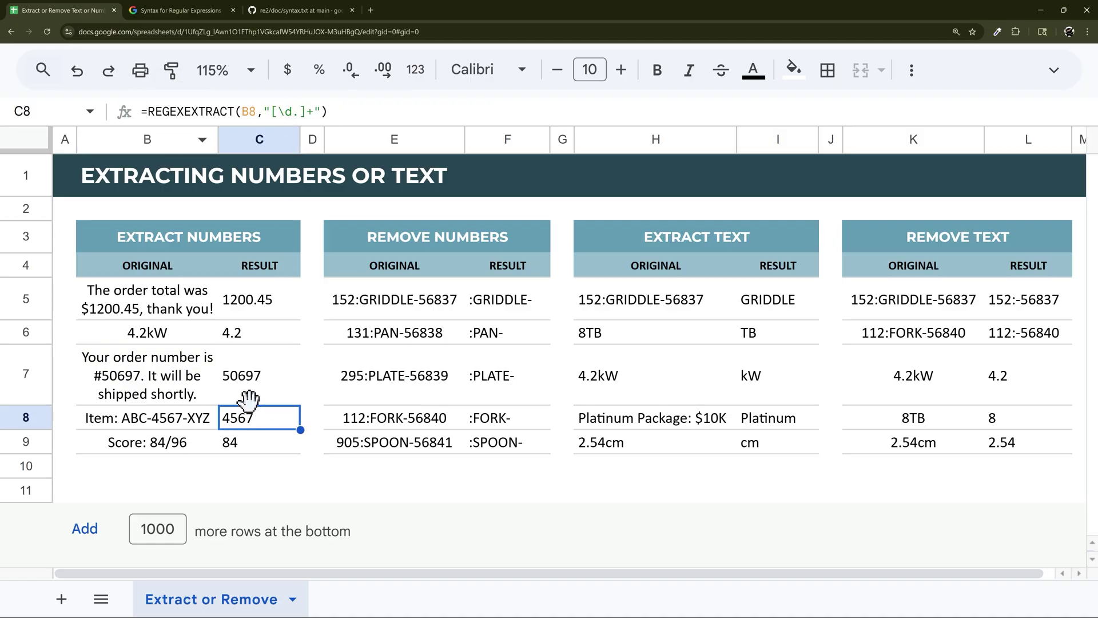
Step: Copy C7's [\d]+ formula down to C9, giving 50697, 4567 and 84
{"action": "left_click", "coordinate": [241, 382]}
{"action": "double_click", "coordinate": [259, 385]}
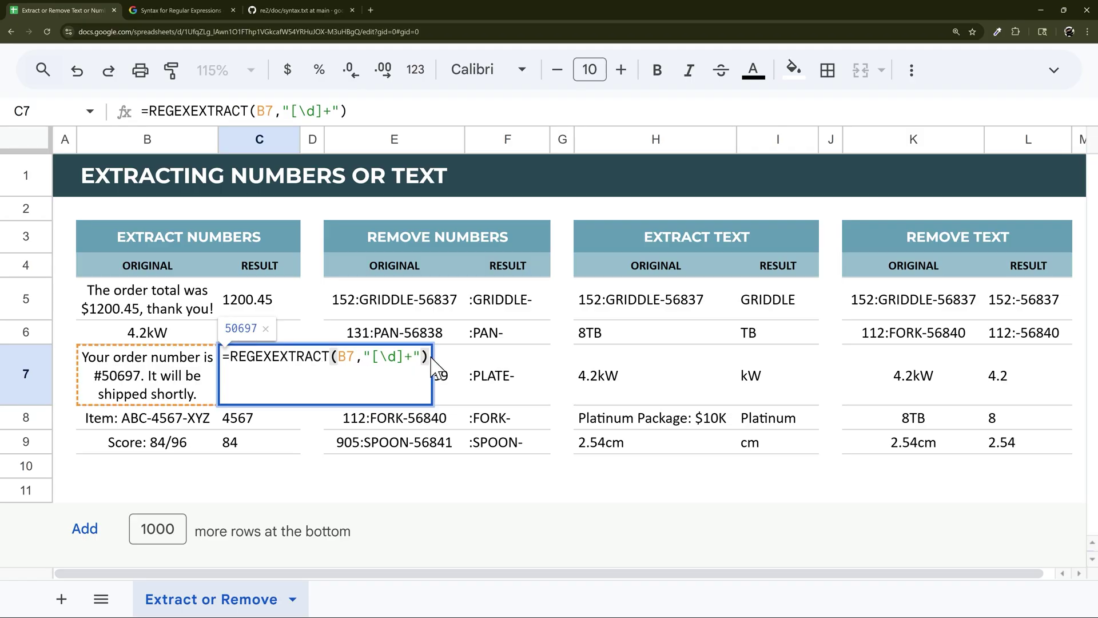
{"action": "key", "text": "Return"}
{"action": "left_click", "coordinate": [250, 385]}
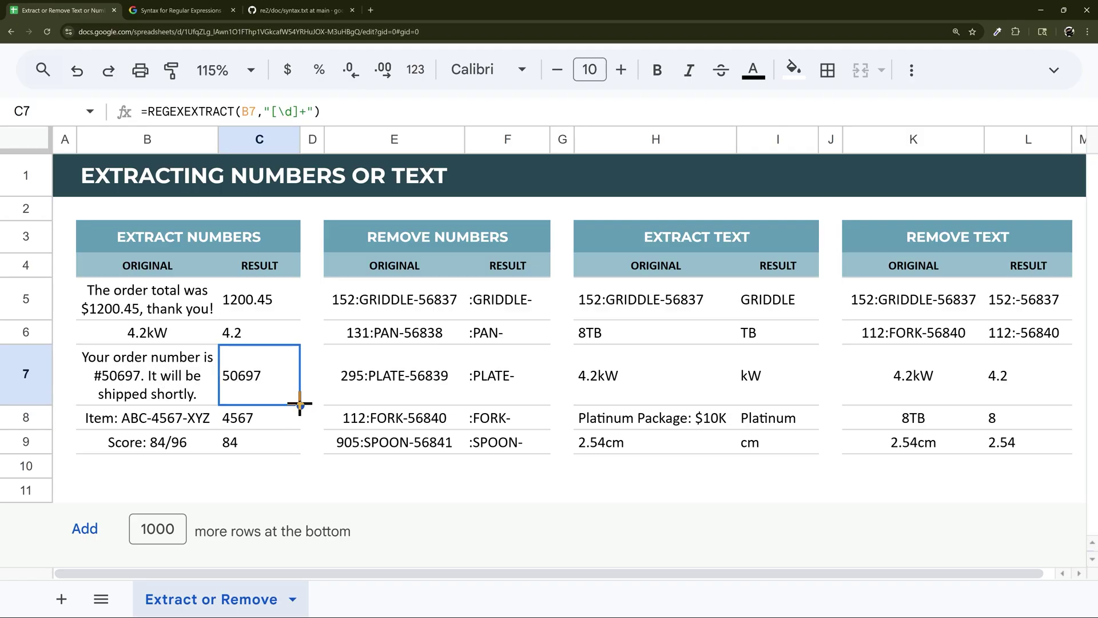
{"action": "left_click_drag", "start_coordinate": [300, 405], "coordinate": [290, 444]}
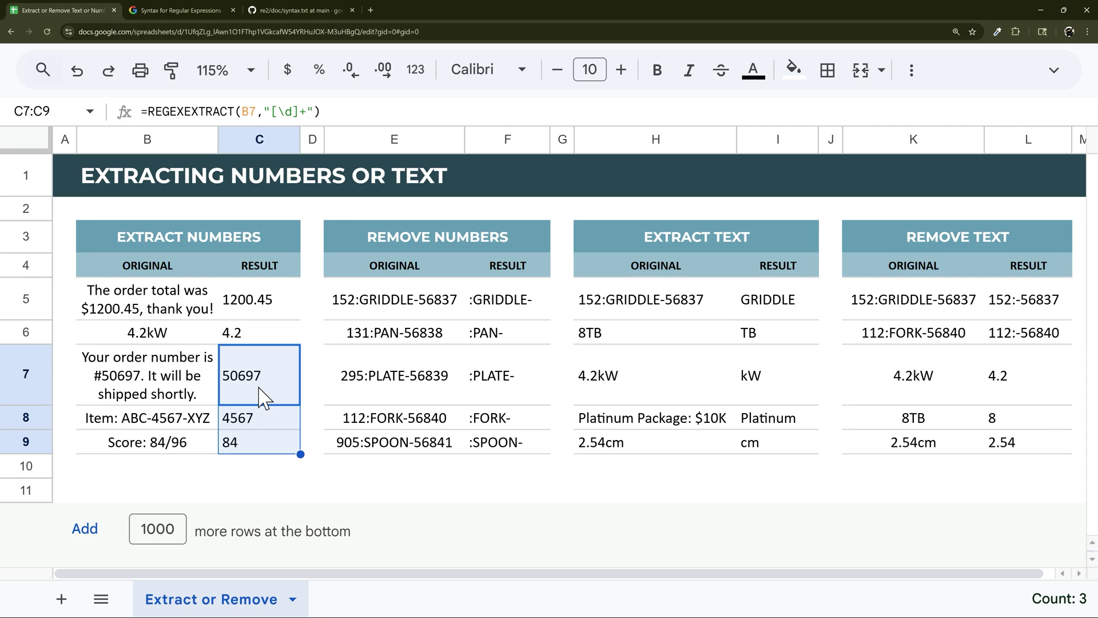
{"action": "left_click", "coordinate": [238, 439]}
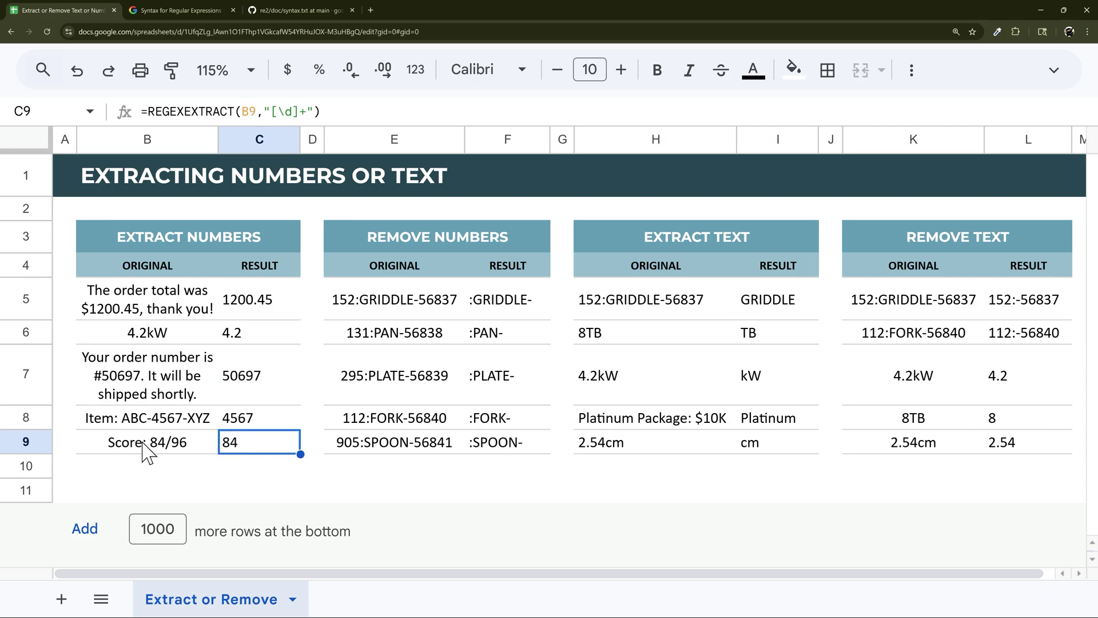
{"action": "left_click", "coordinate": [166, 454]}
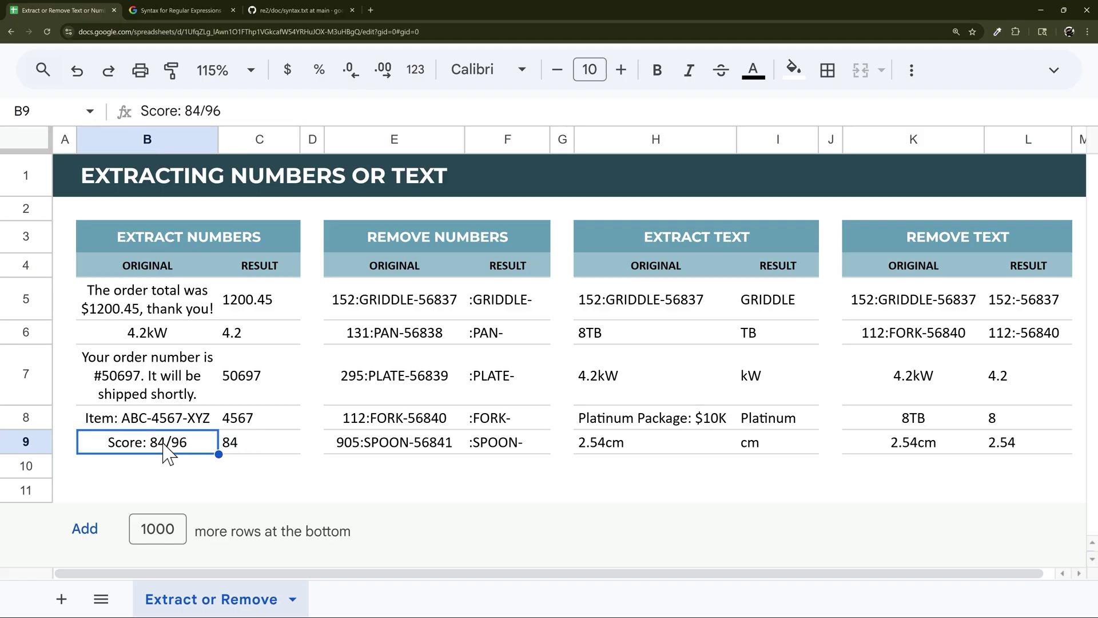
{"action": "double_click", "coordinate": [152, 442]}
{"action": "left_click_drag", "start_coordinate": [151, 442], "coordinate": [188, 442]}
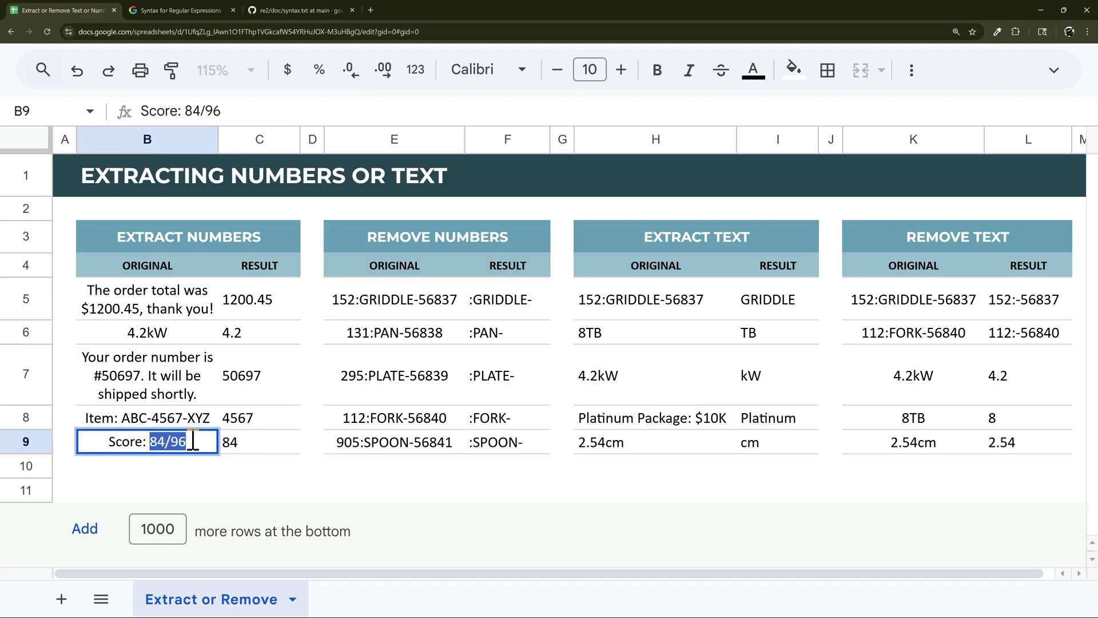
{"action": "left_click", "coordinate": [252, 452]}
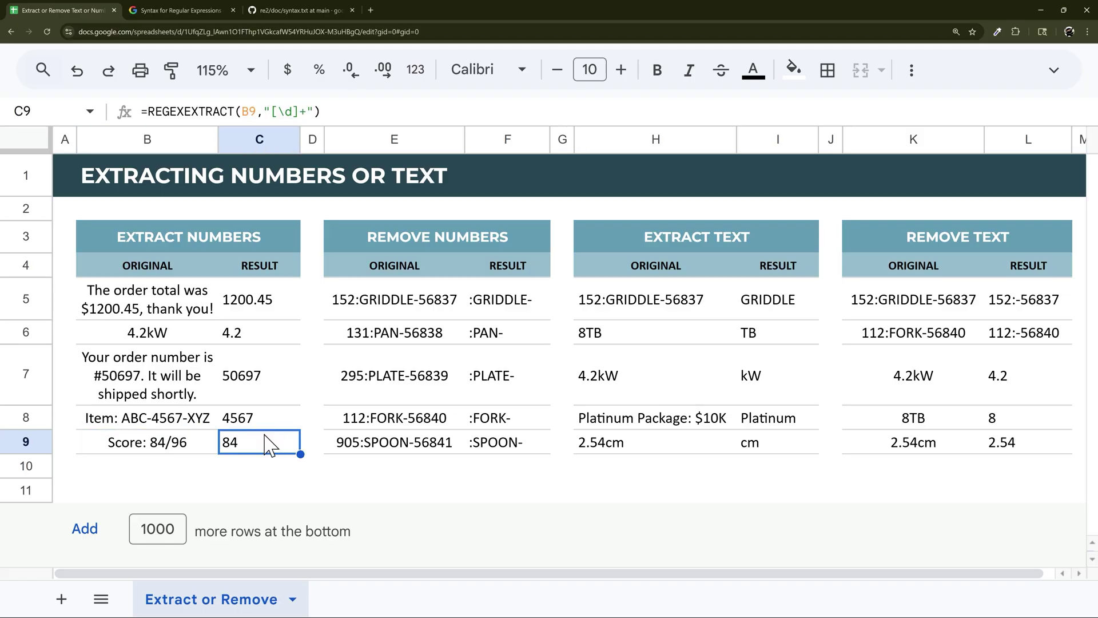
{"action": "double_click", "coordinate": [268, 444]}
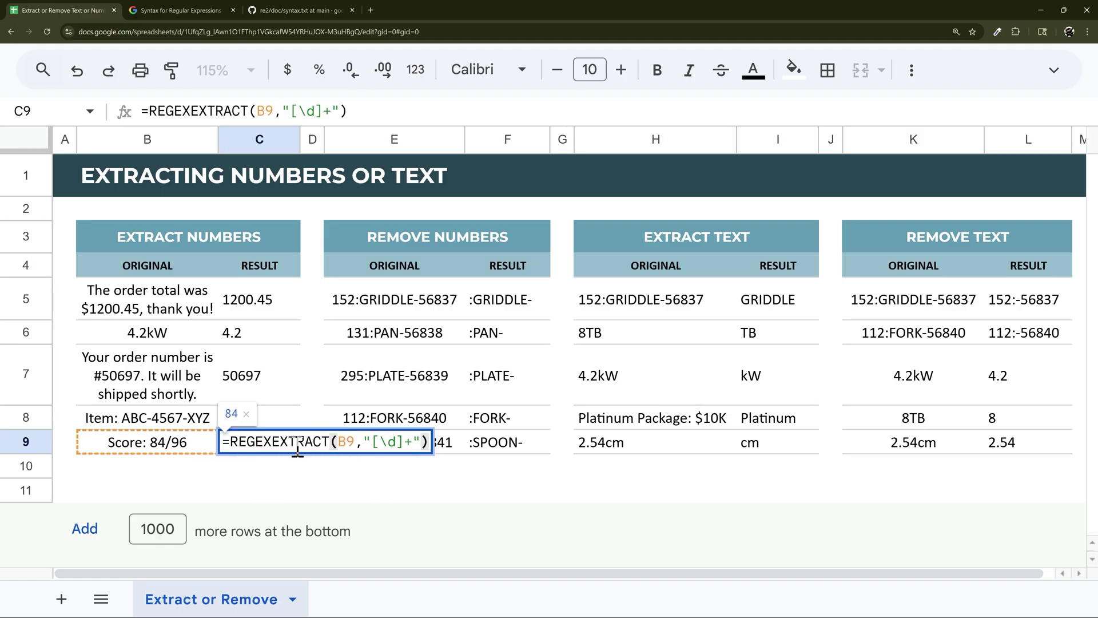
Step: Change C9's function from REGEXEXTRACT to REGEXREPLACE, keeping B9 and "[\d]+"
{"action": "left_click_drag", "start_coordinate": [274, 442], "coordinate": [329, 443]}
{"action": "type", "text": "REPLACE"}
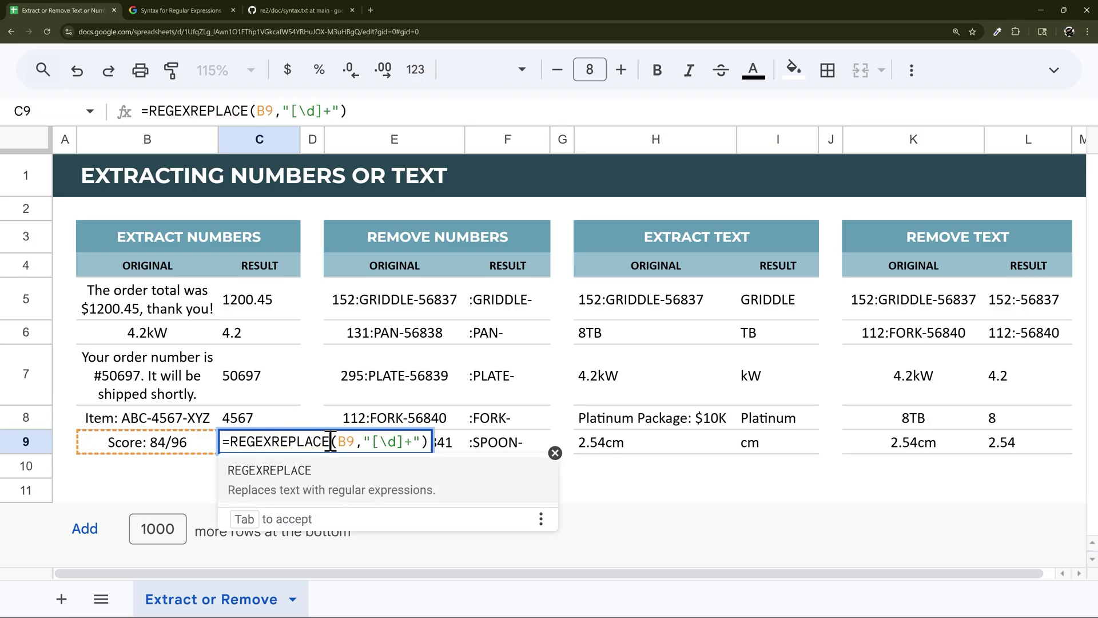
{"action": "key", "text": "End"}
Step: Find the [^...] not-in-set entry under Character Classes in the regex syntax reference
{"action": "left_click", "coordinate": [187, 8]}
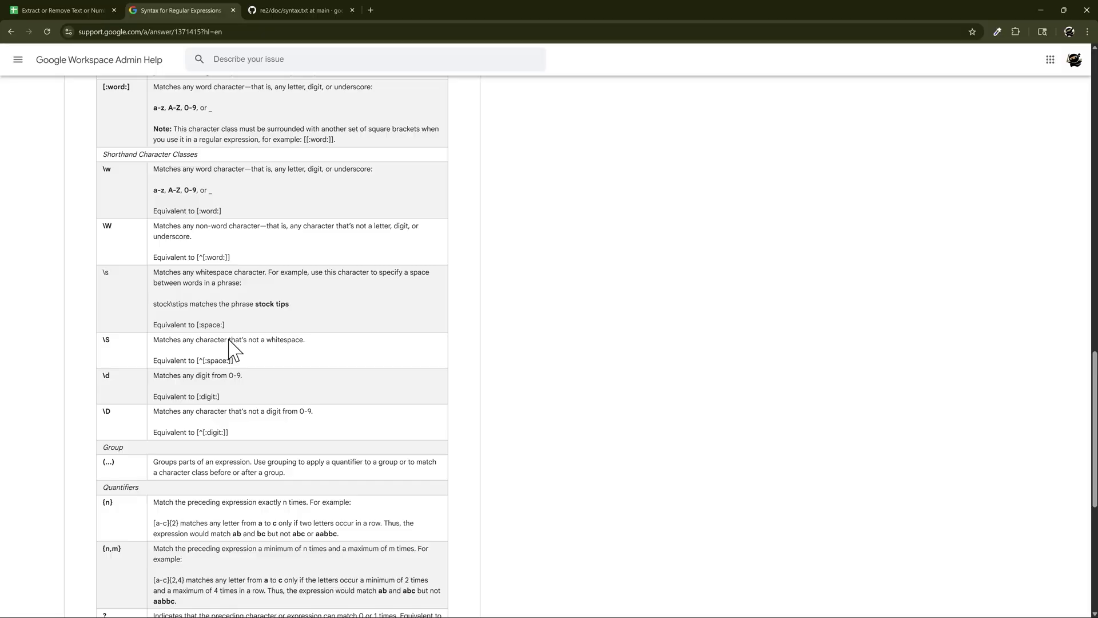
{"action": "scroll", "coordinate": [235, 366], "scroll_direction": "up", "scroll_amount": 7}
{"action": "scroll", "coordinate": [247, 404], "scroll_direction": "up", "scroll_amount": 7}
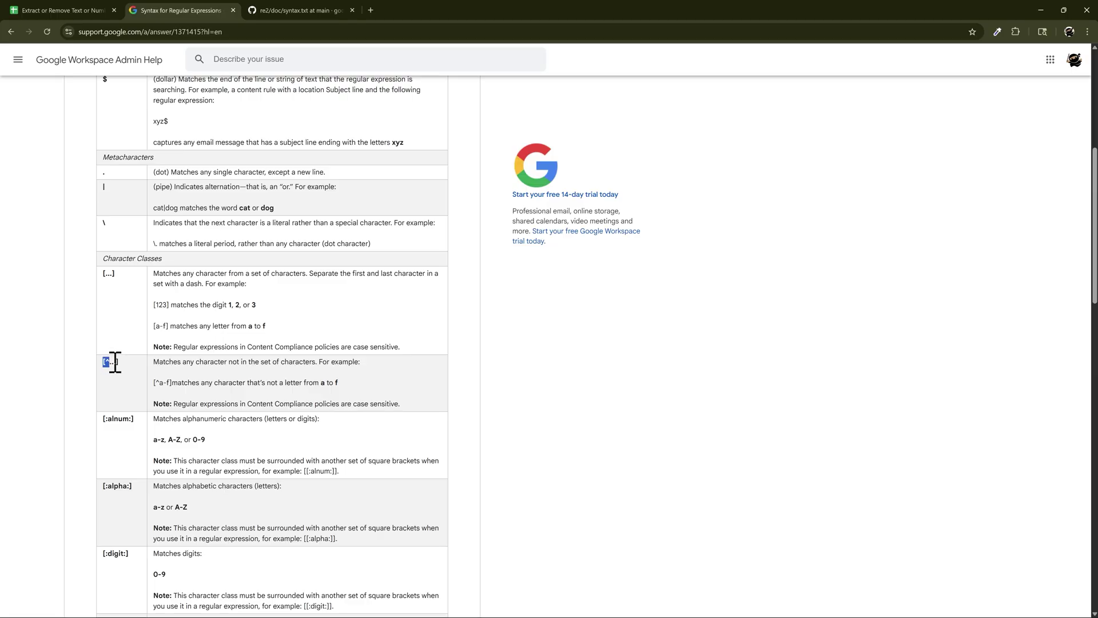
{"action": "left_click_drag", "start_coordinate": [153, 362], "coordinate": [377, 378]}
Step: Make C9 =REGEXREPLACE(B9,"[^\d]+"," "), turning Score: 84/96 into 84 96
{"action": "left_click", "coordinate": [72, 12]}
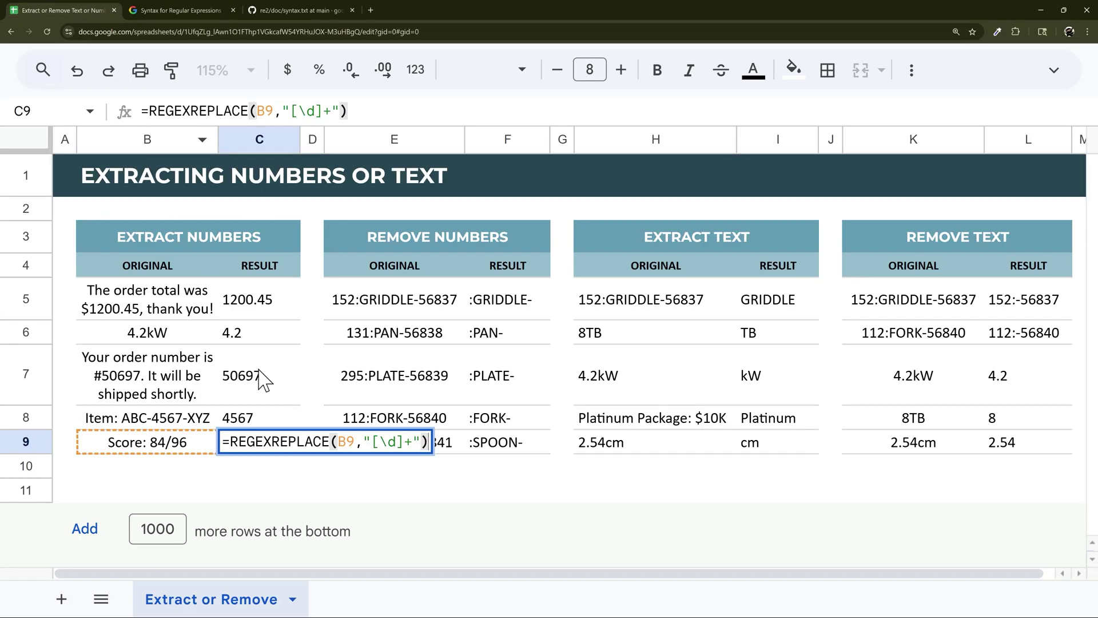
{"action": "left_click", "coordinate": [377, 442]}
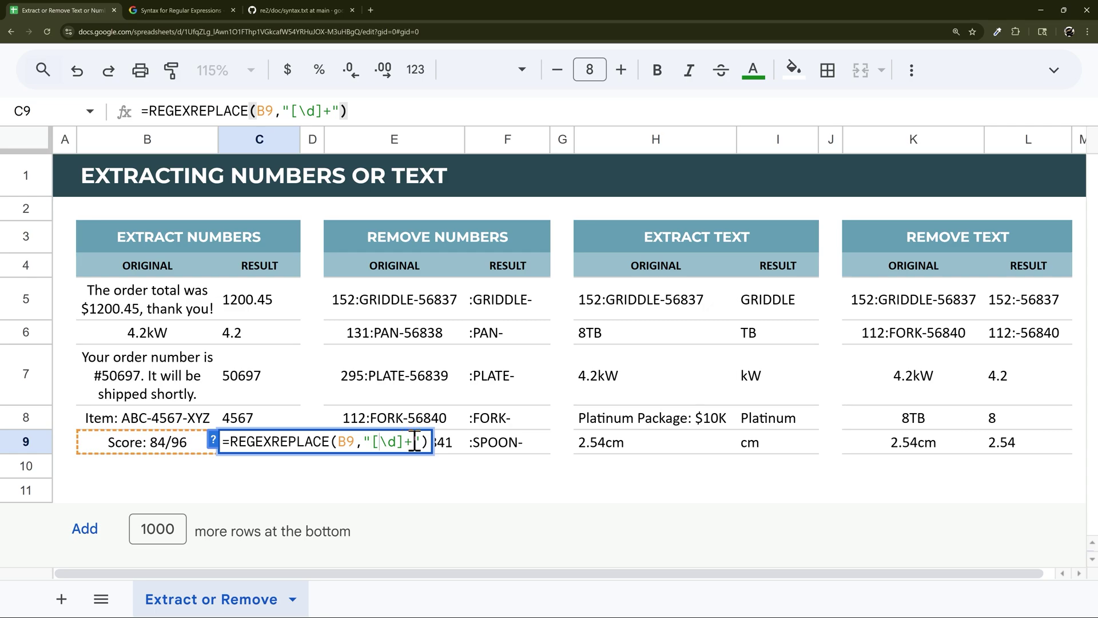
{"action": "type", "text": "^"}
{"action": "left_click", "coordinate": [433, 442]}
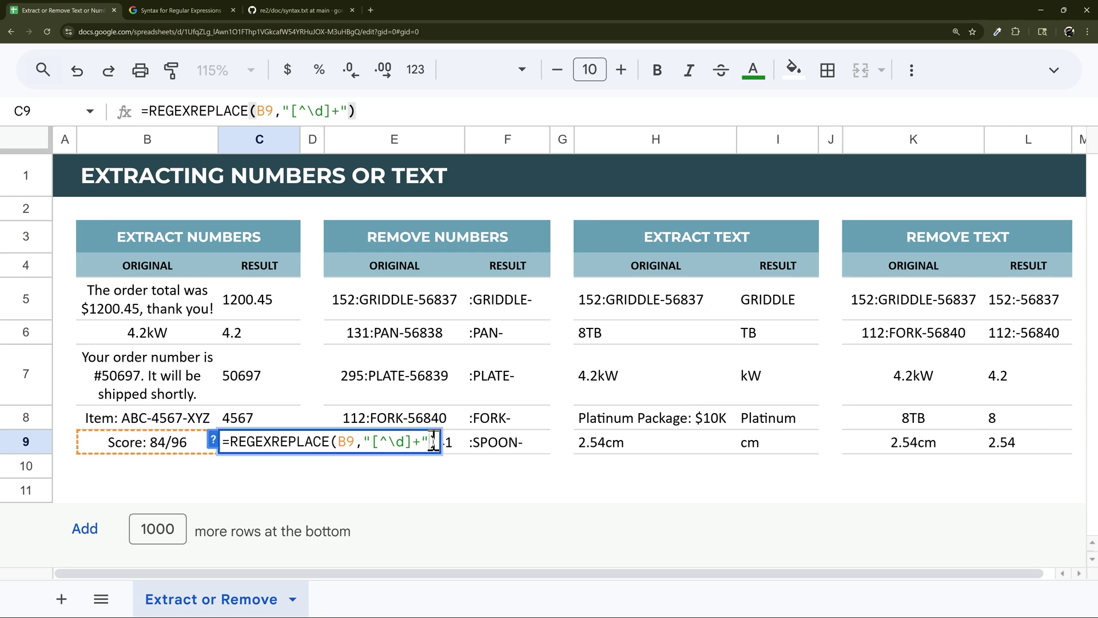
{"action": "type", "text": ",\""}
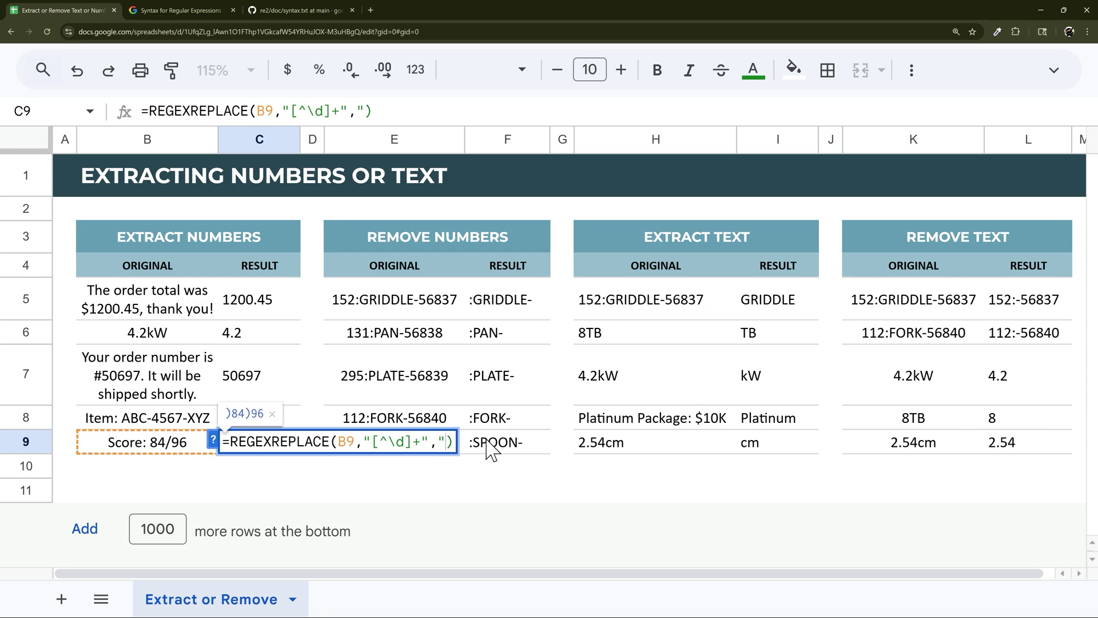
{"action": "type", "text": " \""}
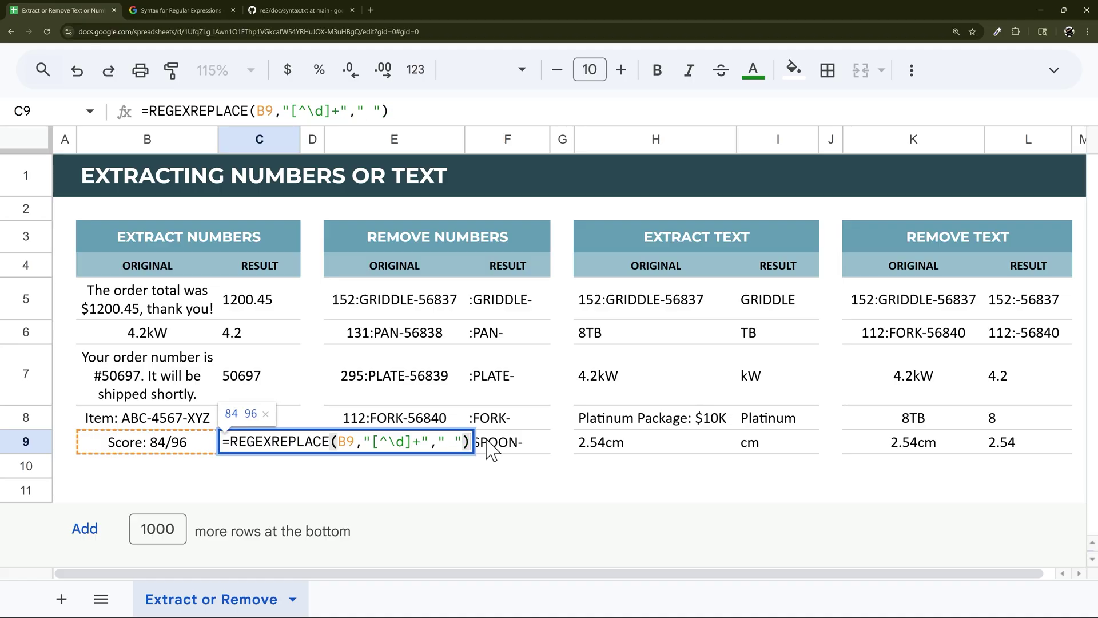
{"action": "key", "text": "Return"}
Step: Review C9's finished REGEXREPLACE formula without changing it
{"action": "left_click", "coordinate": [254, 452]}
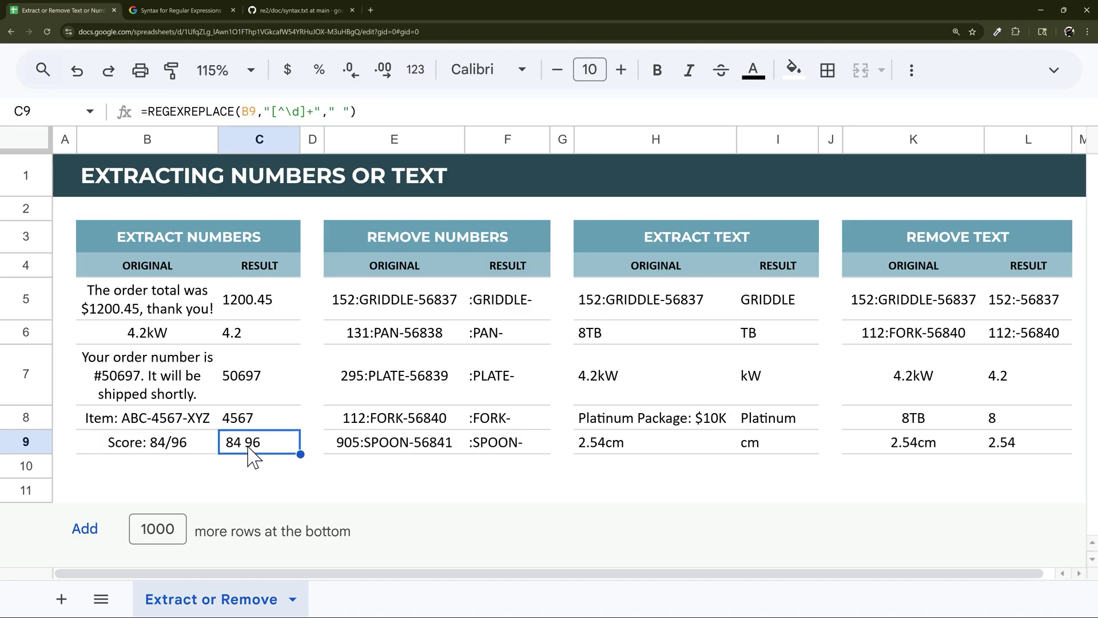
{"action": "double_click", "coordinate": [248, 445]}
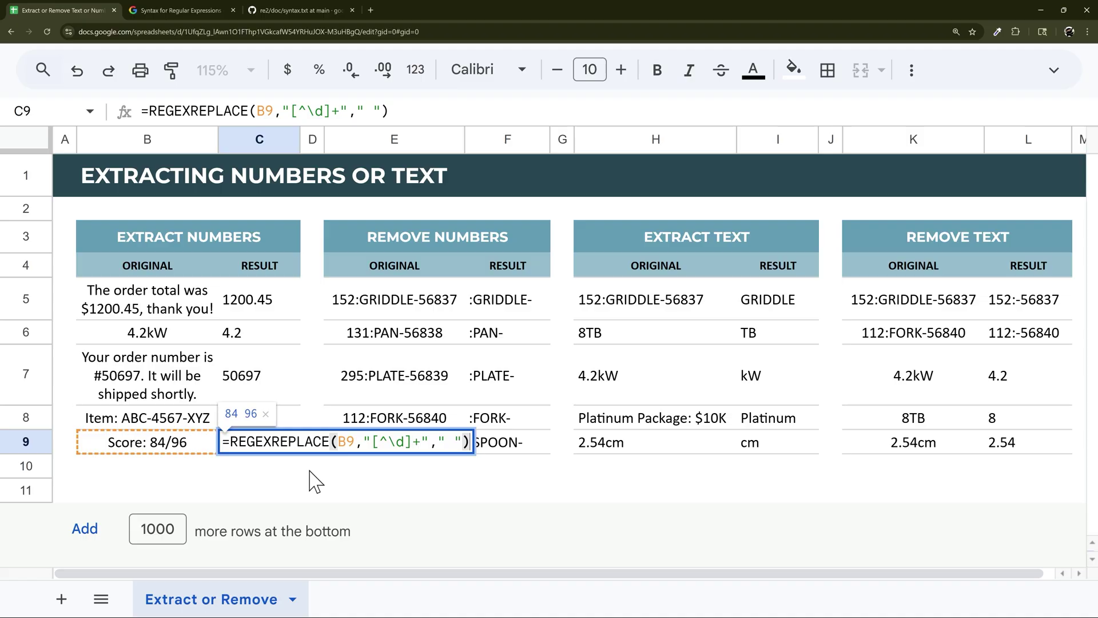
{"action": "key", "text": "Return"}
{"action": "left_click", "coordinate": [258, 444]}
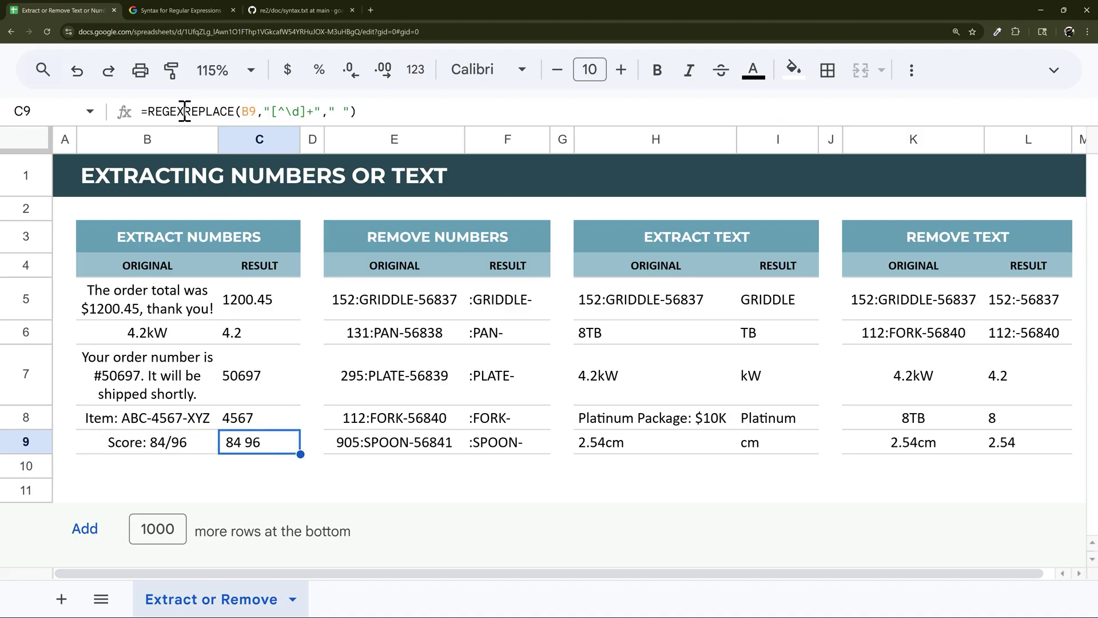
{"action": "left_click_drag", "start_coordinate": [184, 111], "coordinate": [245, 111]}
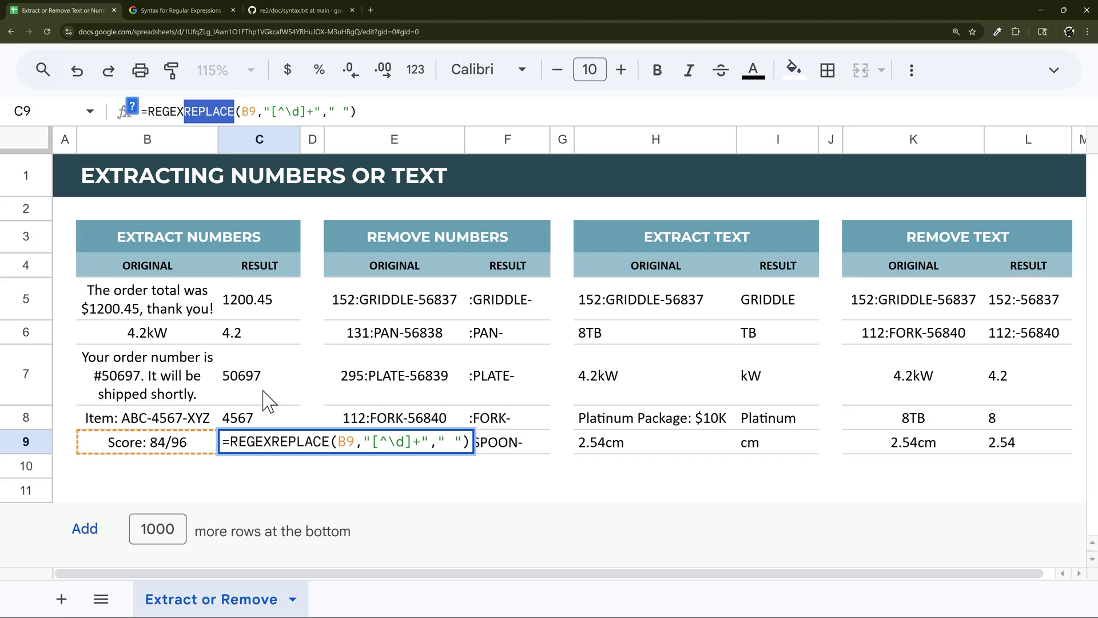
{"action": "key", "text": "Escape"}
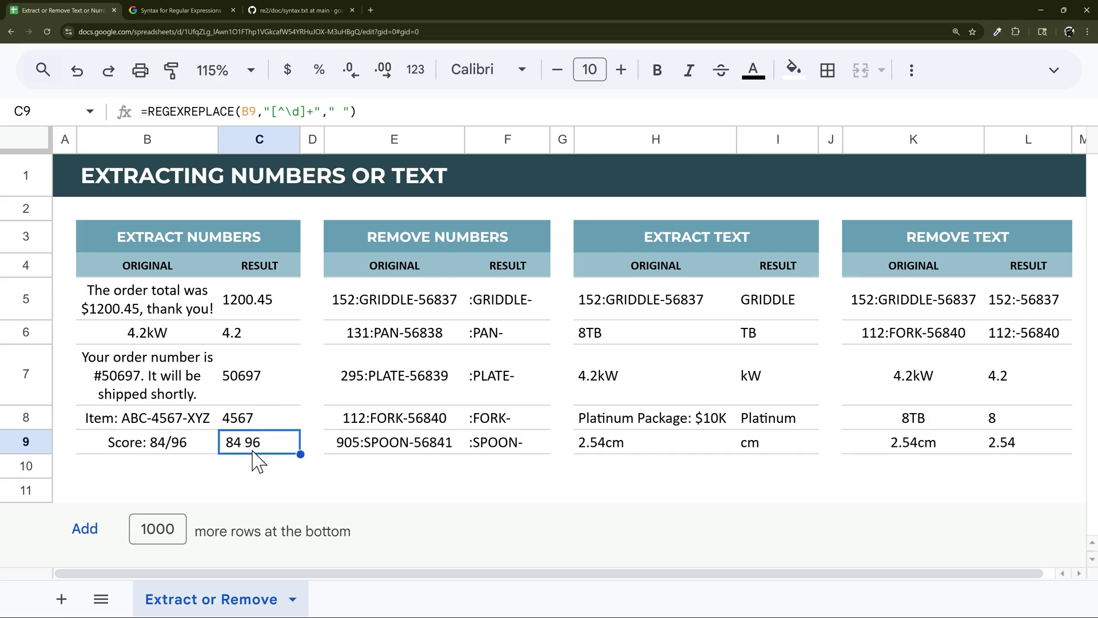
Step: Wrap C9's formula in split(...," ") so 84 lands in C9 and 96 in D9
{"action": "double_click", "coordinate": [255, 452]}
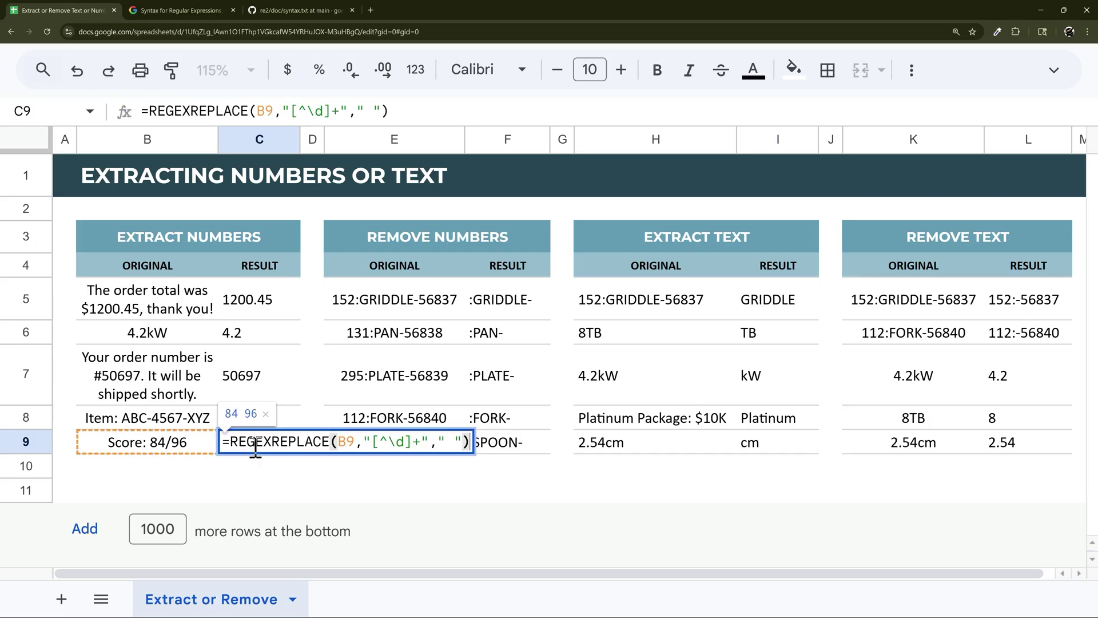
{"action": "key", "text": "Home"}
{"action": "type", "text": "split"}
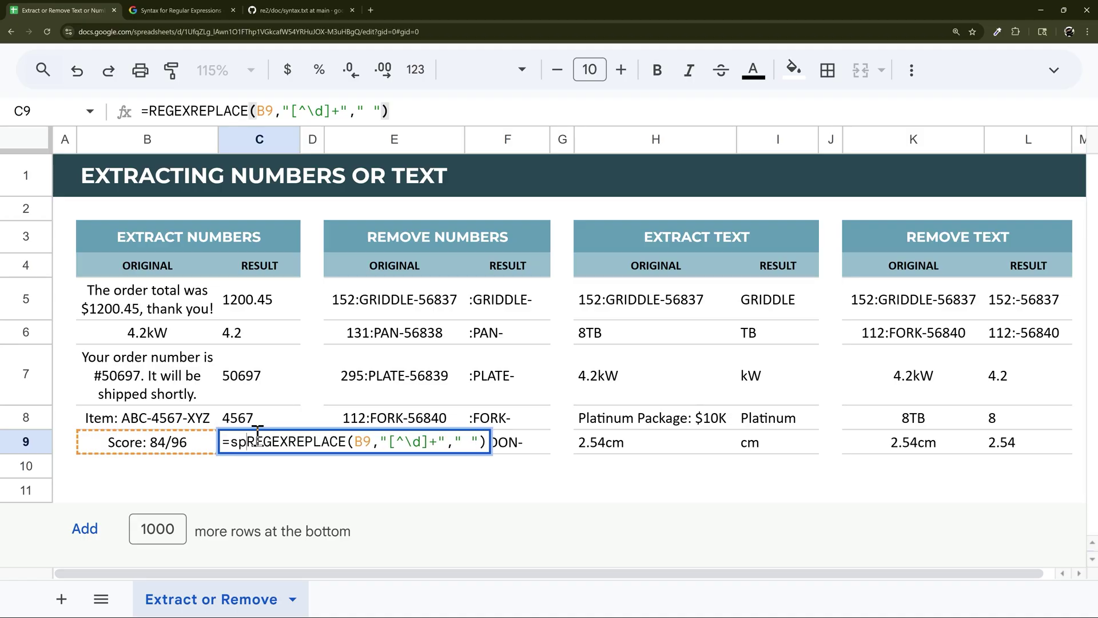
{"action": "type", "text": "("}
{"action": "key", "text": "End"}
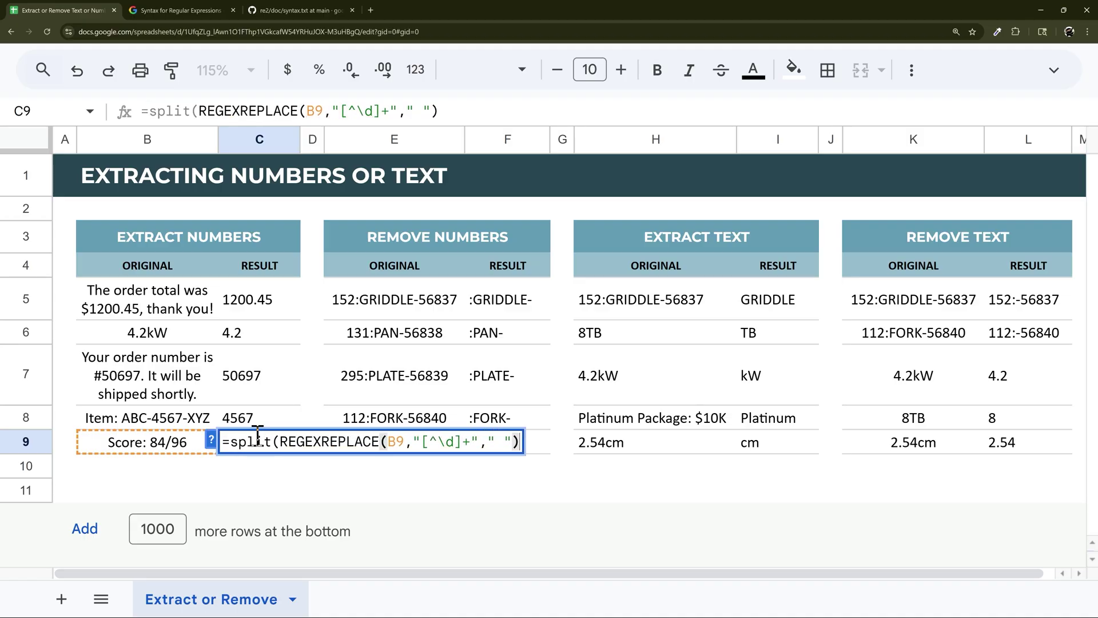
{"action": "type", "text": ",\" \")"}
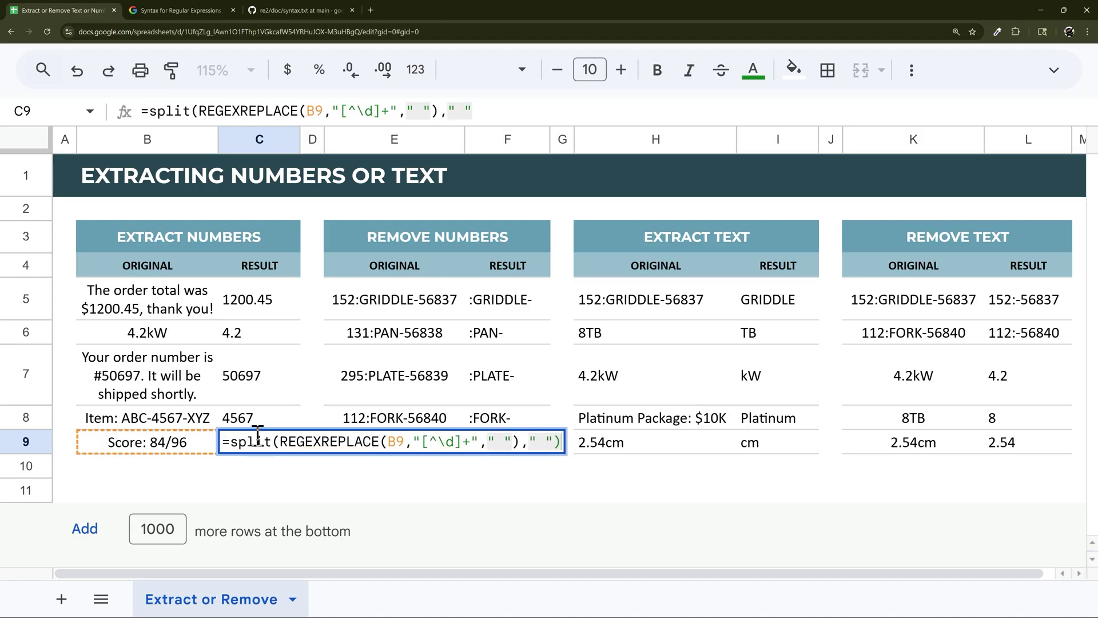
{"action": "left_click", "coordinate": [509, 443]}
{"action": "key", "text": "BackSpace"}
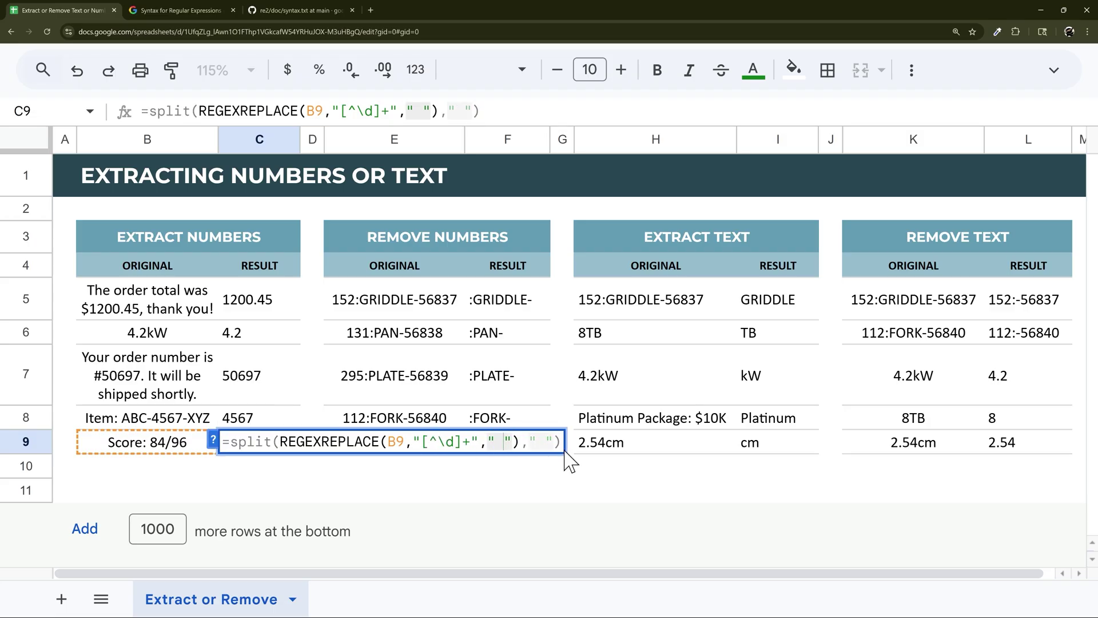
{"action": "key", "text": "End"}
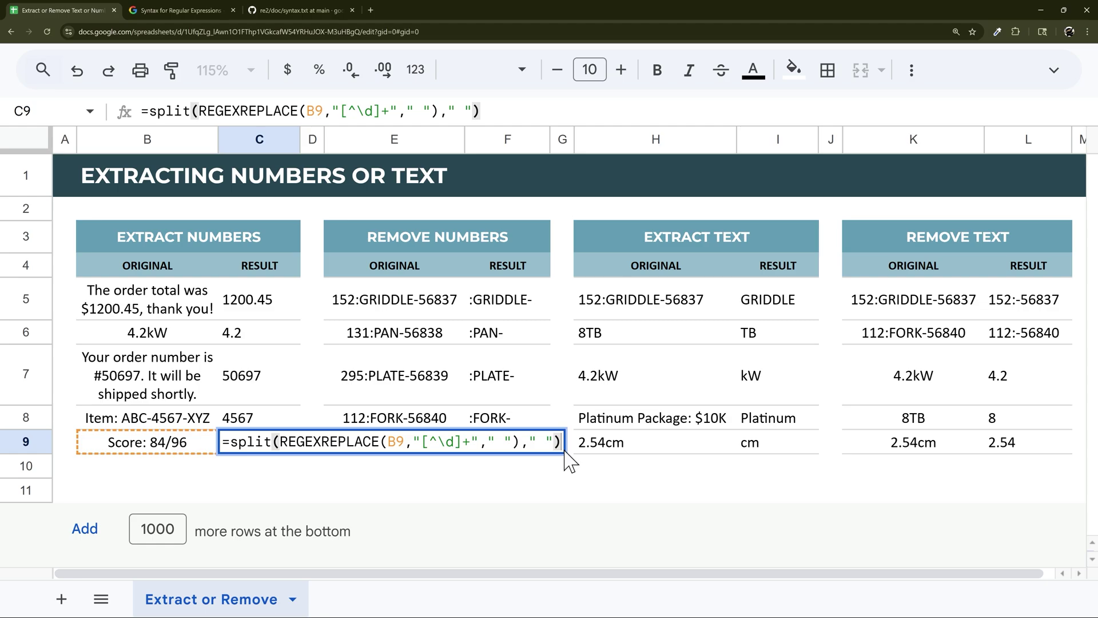
{"action": "key", "text": "Return"}
{"action": "left_click", "coordinate": [292, 441]}
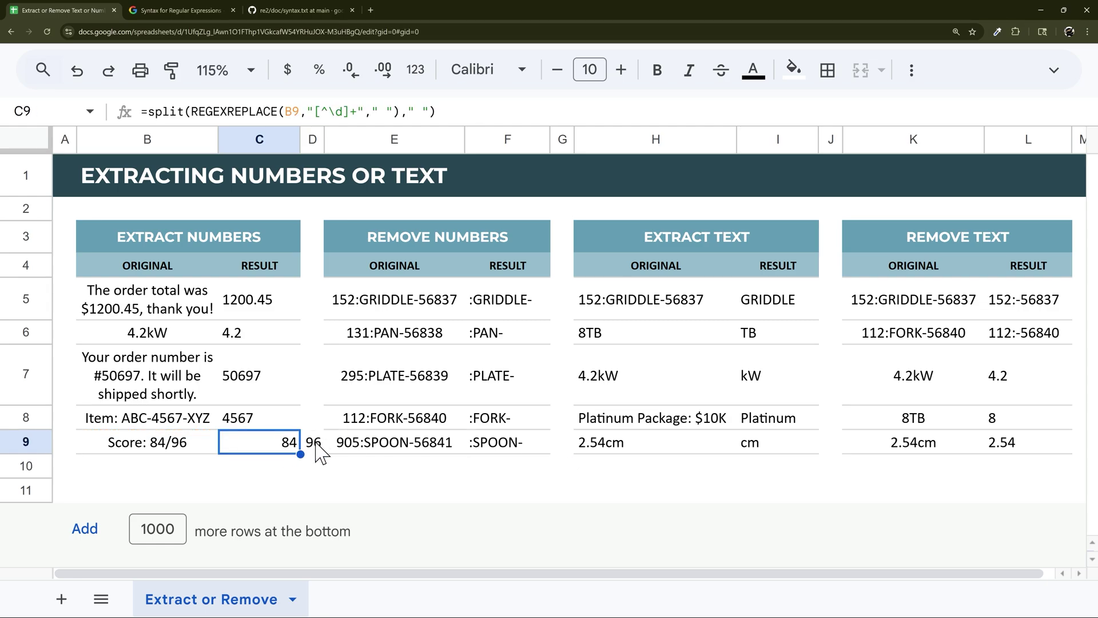
{"action": "left_click", "coordinate": [313, 443]}
{"action": "double_click", "coordinate": [282, 443]}
Step: Rewrite C9 as INDEX(...,1,1)/INDEX(...,1,2), dividing the first score number by the second
{"action": "left_click", "coordinate": [236, 444]}
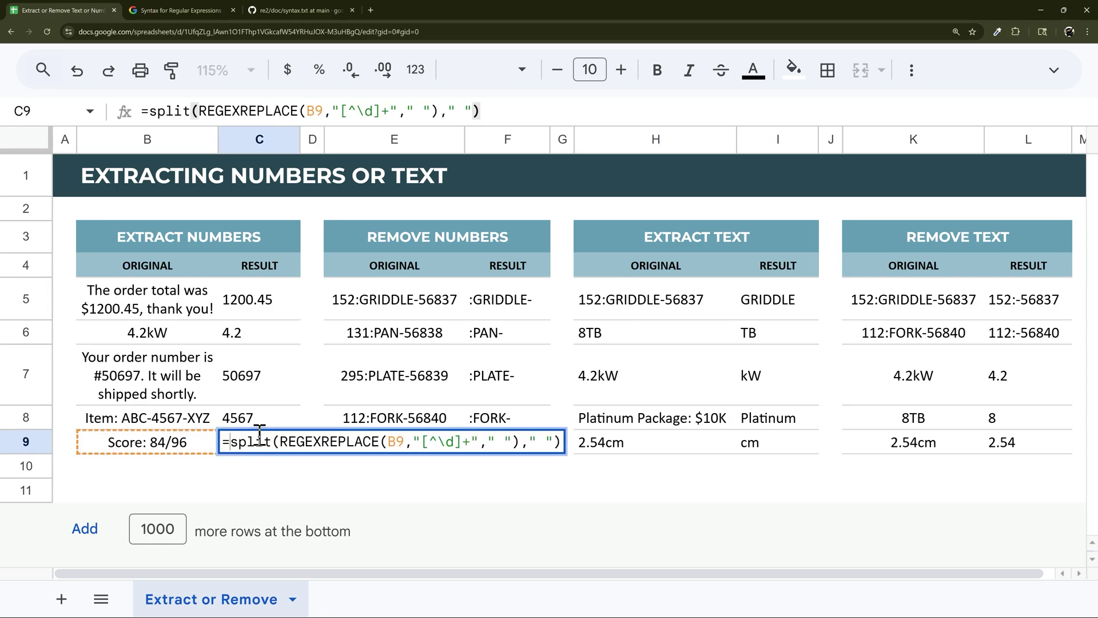
{"action": "type", "text": "index("}
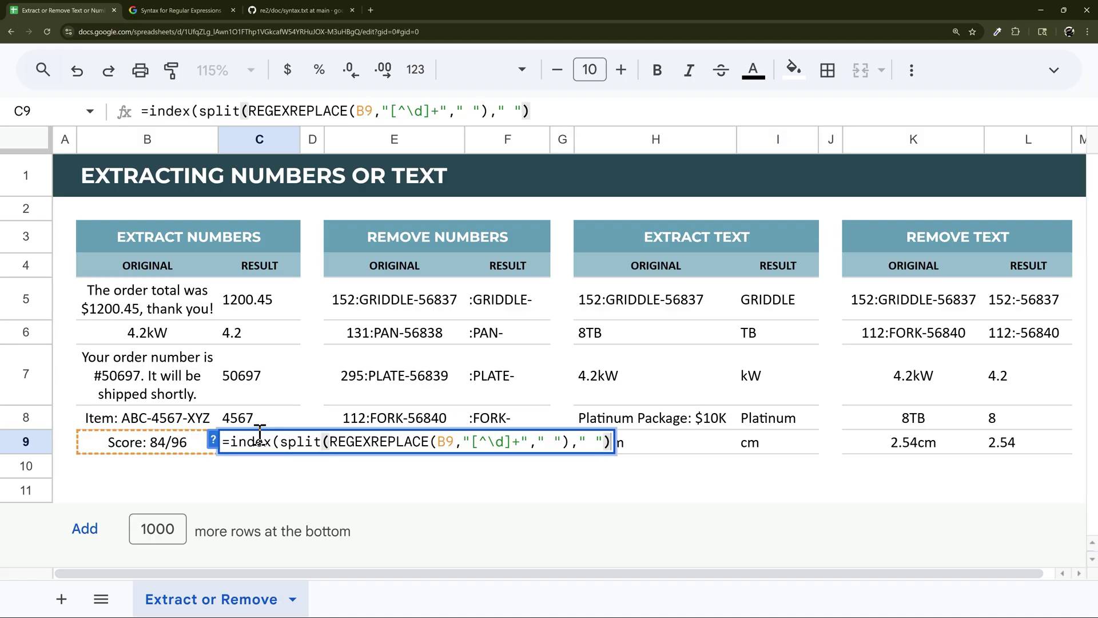
{"action": "left_click", "coordinate": [213, 441]}
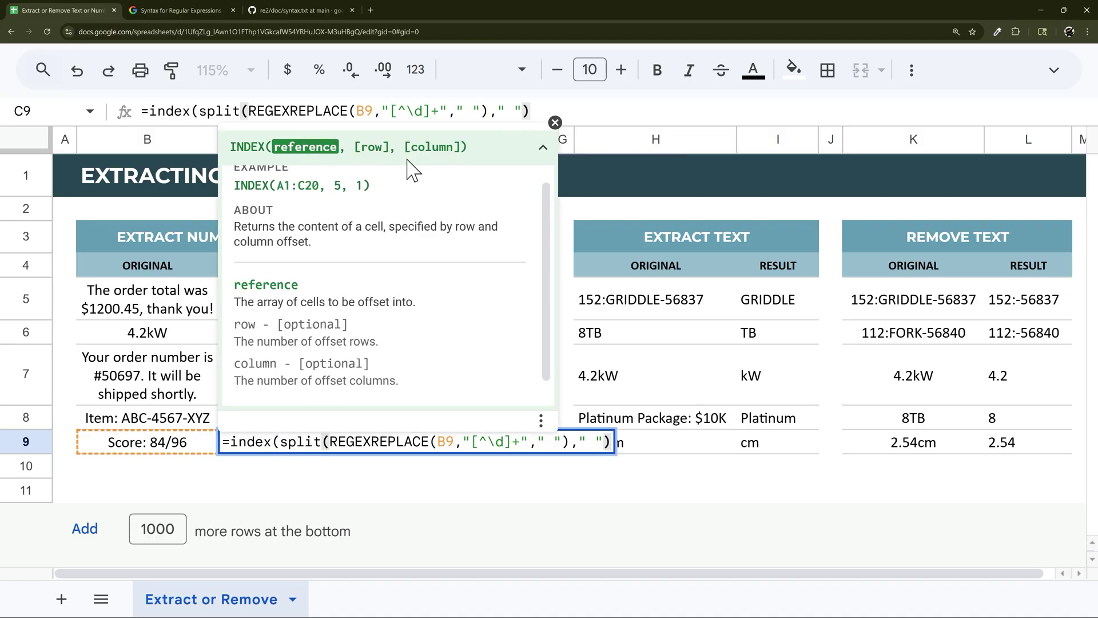
{"action": "left_click", "coordinate": [555, 122]}
{"action": "left_click", "coordinate": [538, 112]}
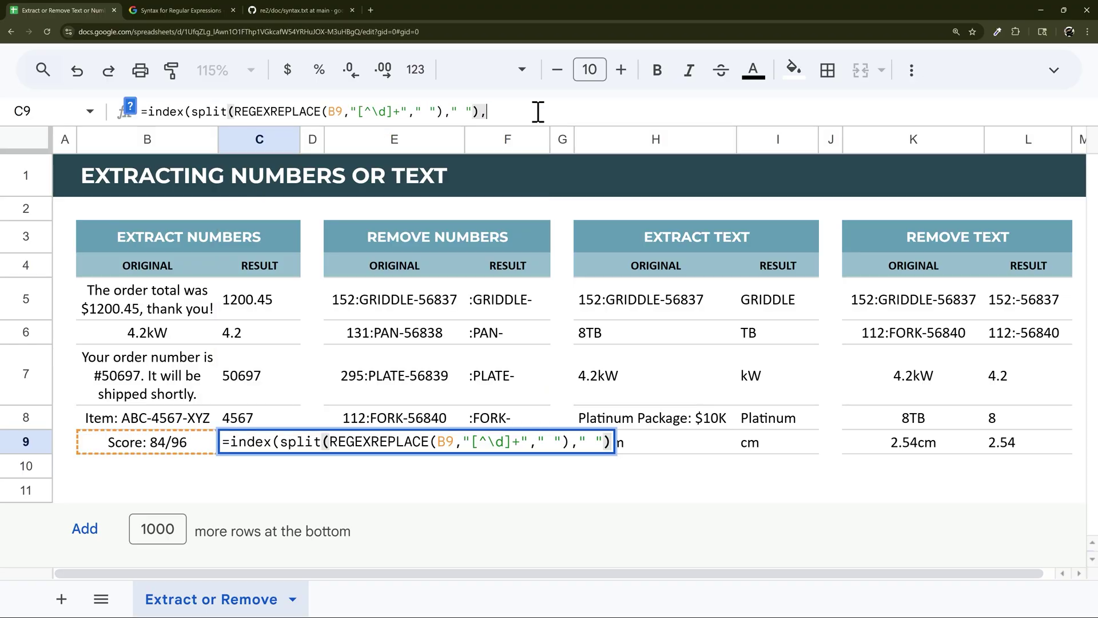
{"action": "type", "text": "1,1)"}
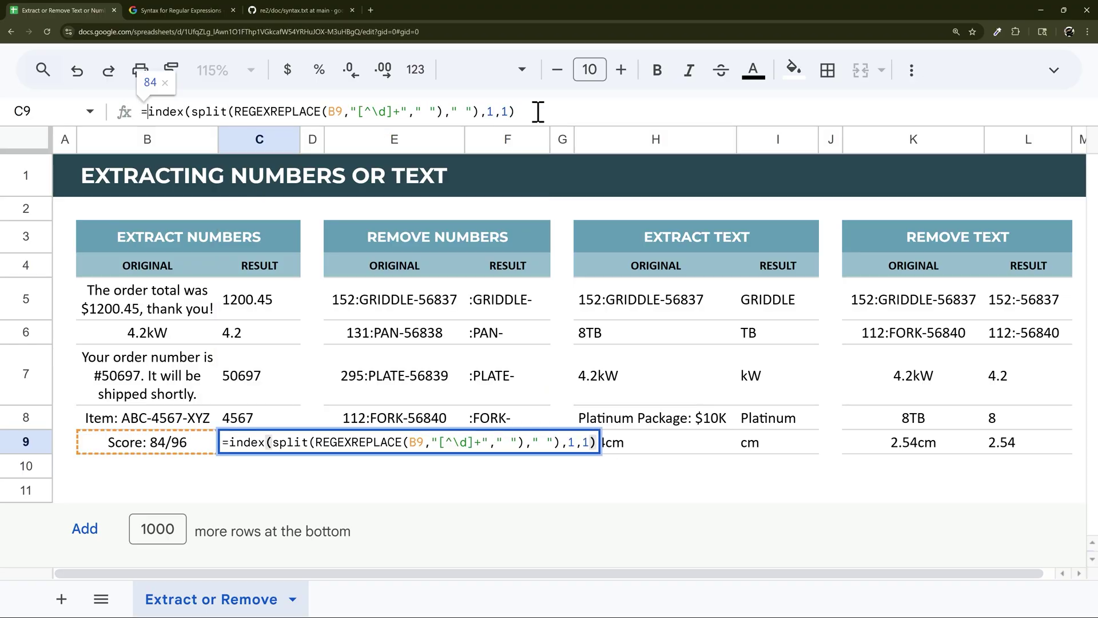
{"action": "key", "text": "shift+End"}
{"action": "key", "text": "ctrl+c"}
{"action": "left_click", "coordinate": [537, 112]}
{"action": "type", "text": "/"}
{"action": "key", "text": "ctrl+v"}
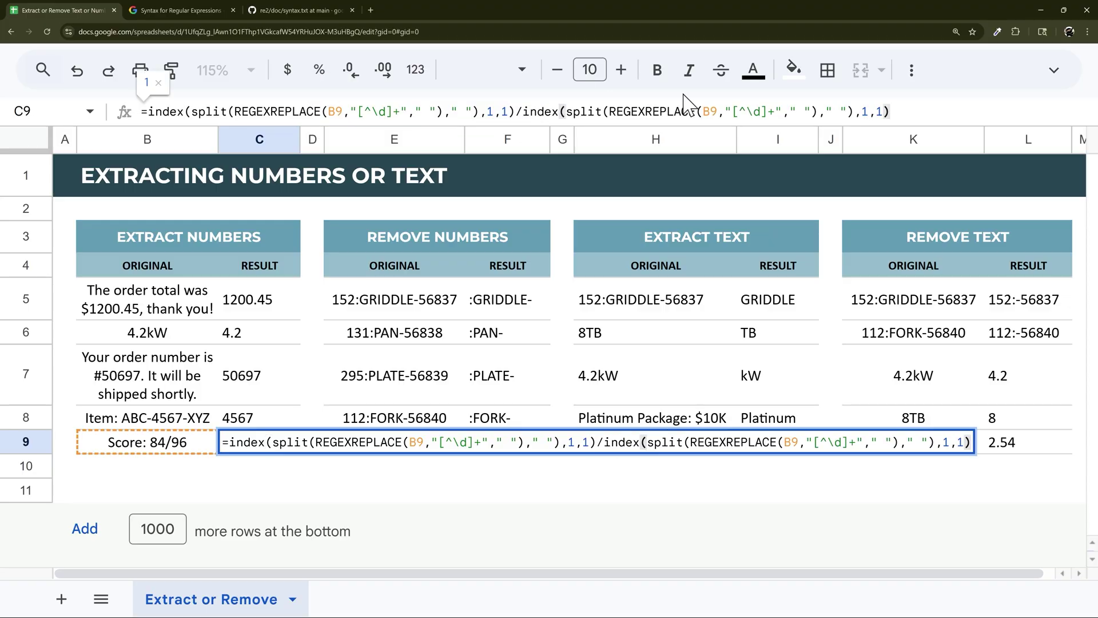
{"action": "double_click", "coordinate": [880, 112]}
{"action": "type", "text": "2"}
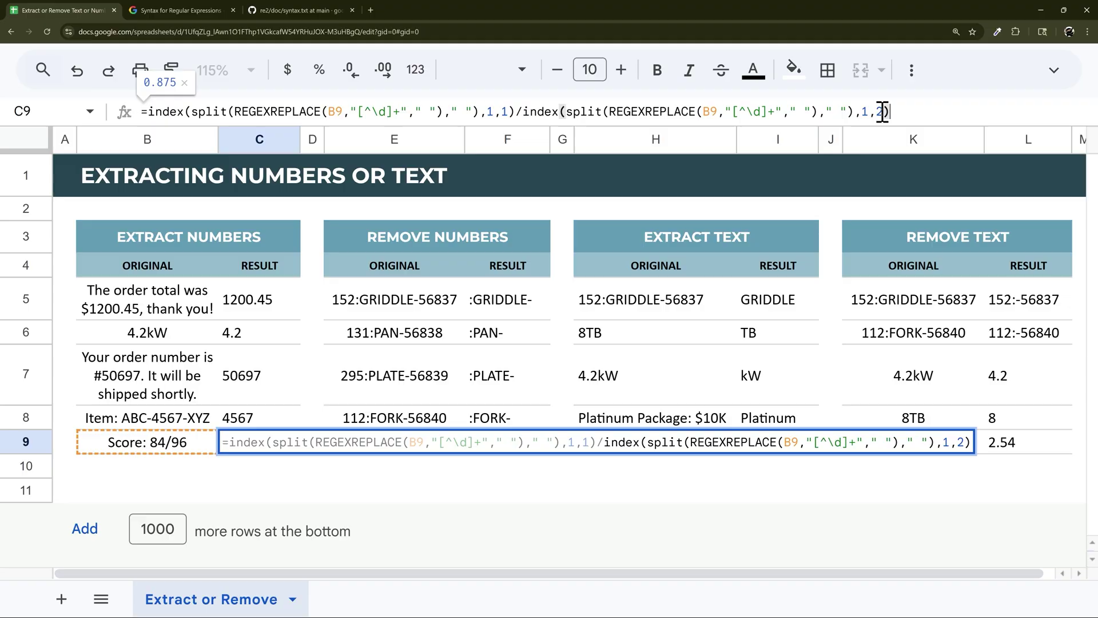
{"action": "key", "text": "Return"}
Step: Format C9 as a percentage and change B9 to Score: 89/96, giving 92.71%
{"action": "left_click", "coordinate": [272, 448]}
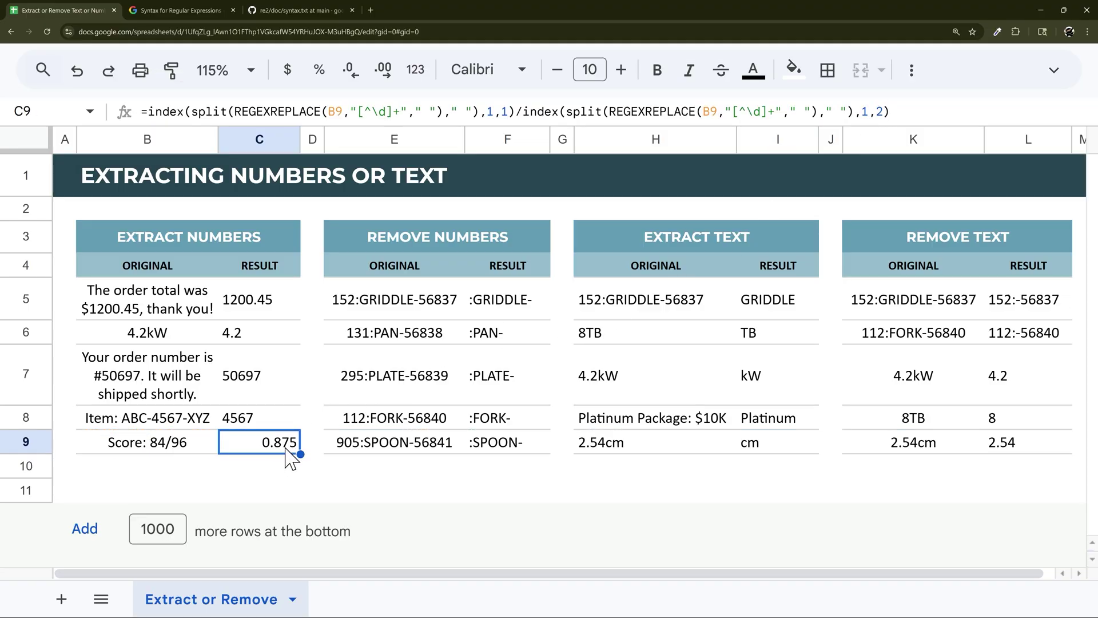
{"action": "left_click", "coordinate": [319, 71]}
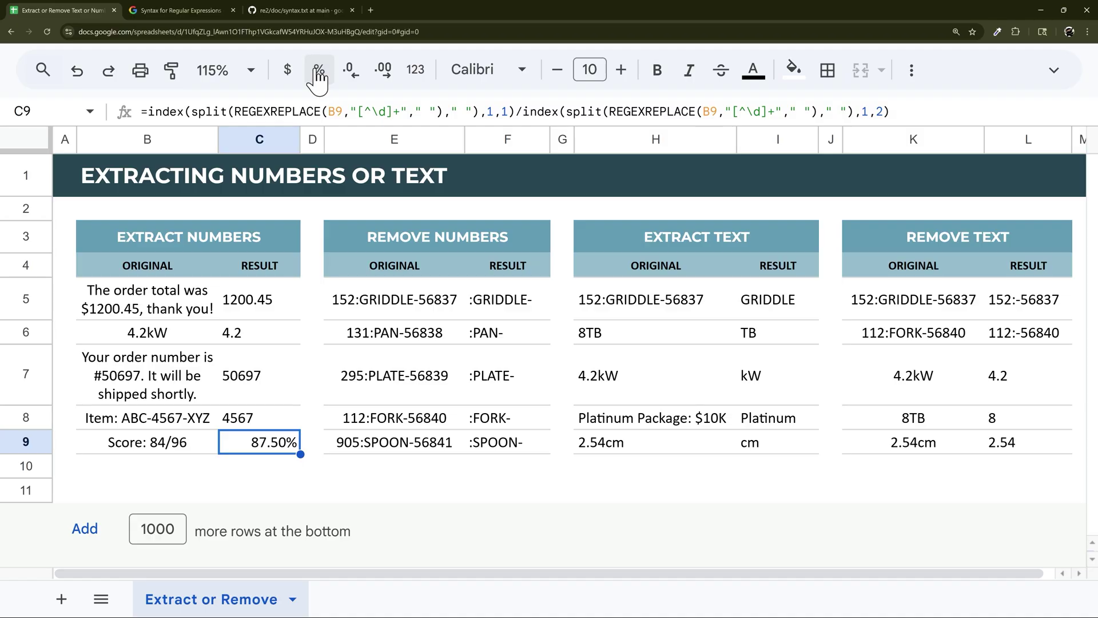
{"action": "left_click", "coordinate": [183, 445]}
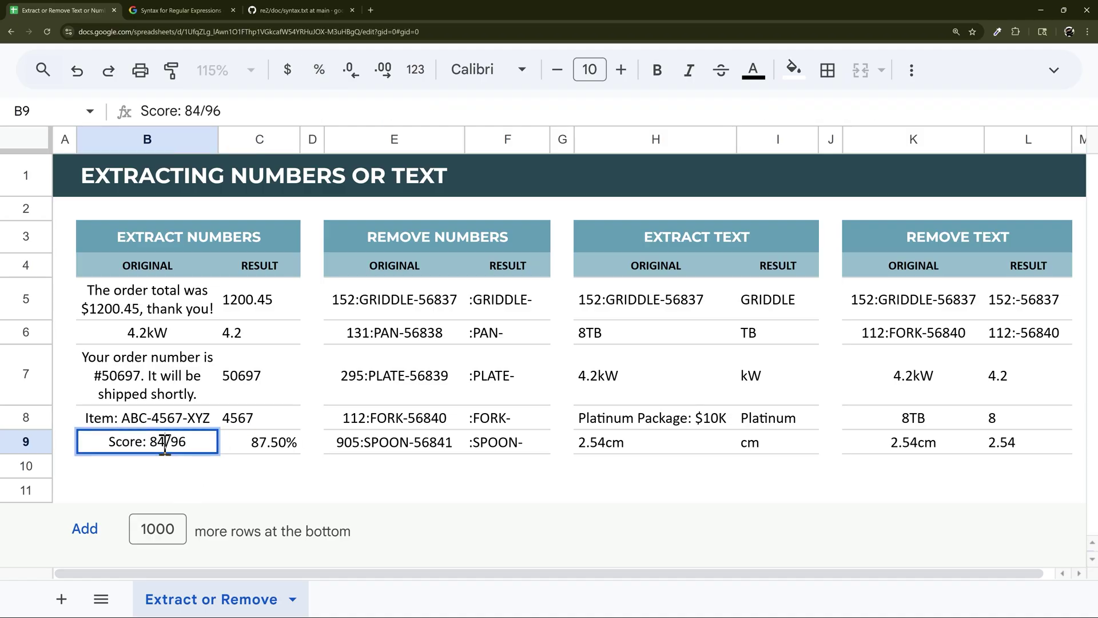
{"action": "double_click", "coordinate": [188, 443]}
{"action": "key", "text": "Left"}
{"action": "key", "text": "Left"}
{"action": "key", "text": "Left"}
{"action": "key", "text": "BackSpace"}
{"action": "type", "text": "9"}
{"action": "key", "text": "Return"}
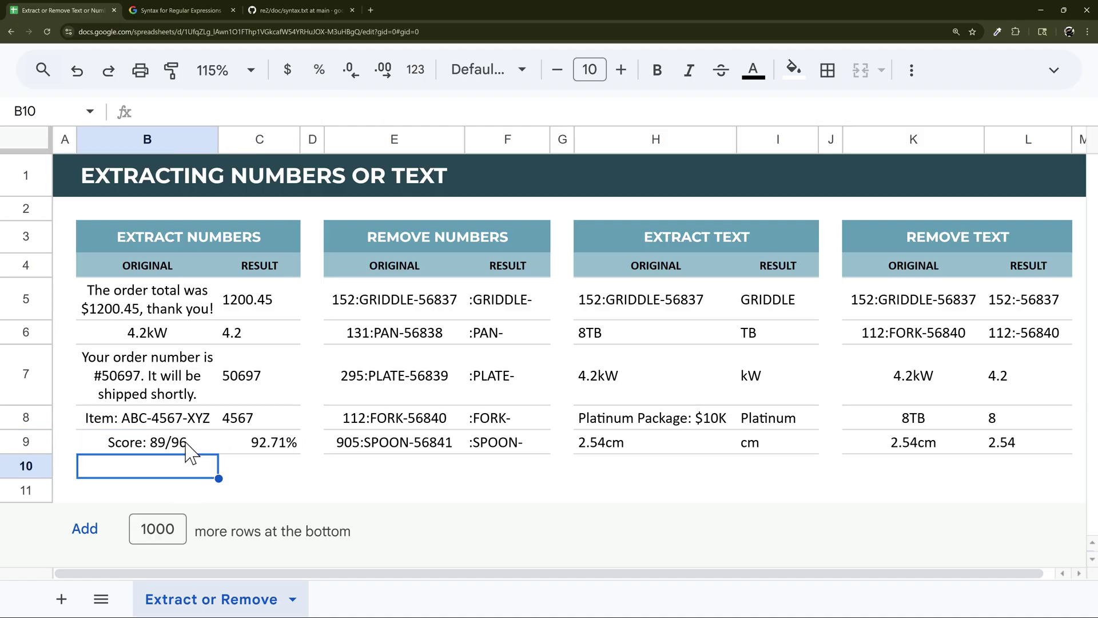
{"action": "left_click", "coordinate": [269, 456]}
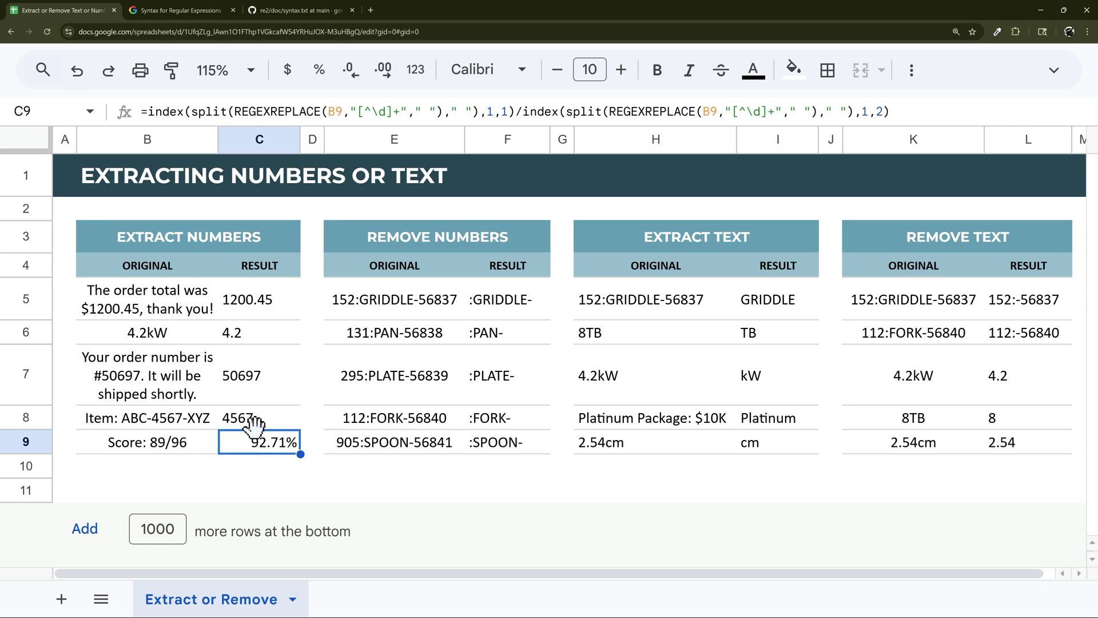
Step: Compare C9's negated [^\d]+ pattern with F5's REGEXREPLACE formula in Remove Numbers
{"action": "left_click_drag", "start_coordinate": [414, 235], "coordinate": [429, 458]}
{"action": "left_click", "coordinate": [277, 444]}
{"action": "left_click_drag", "start_coordinate": [366, 112], "coordinate": [382, 111]}
{"action": "left_click", "coordinate": [502, 300]}
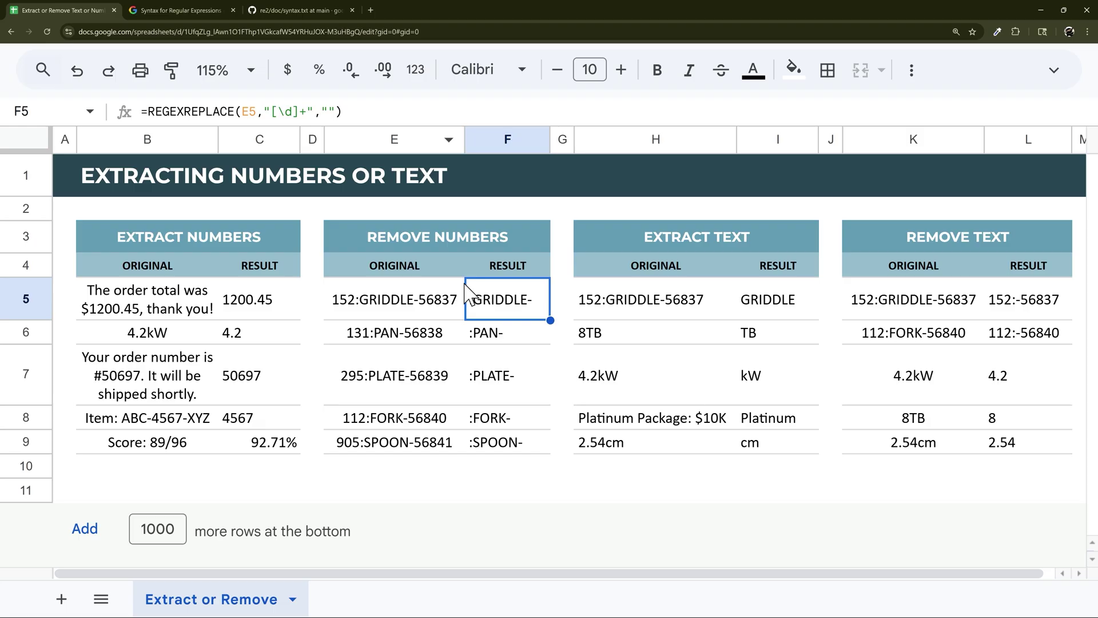
{"action": "left_click_drag", "start_coordinate": [151, 111], "coordinate": [238, 111]}
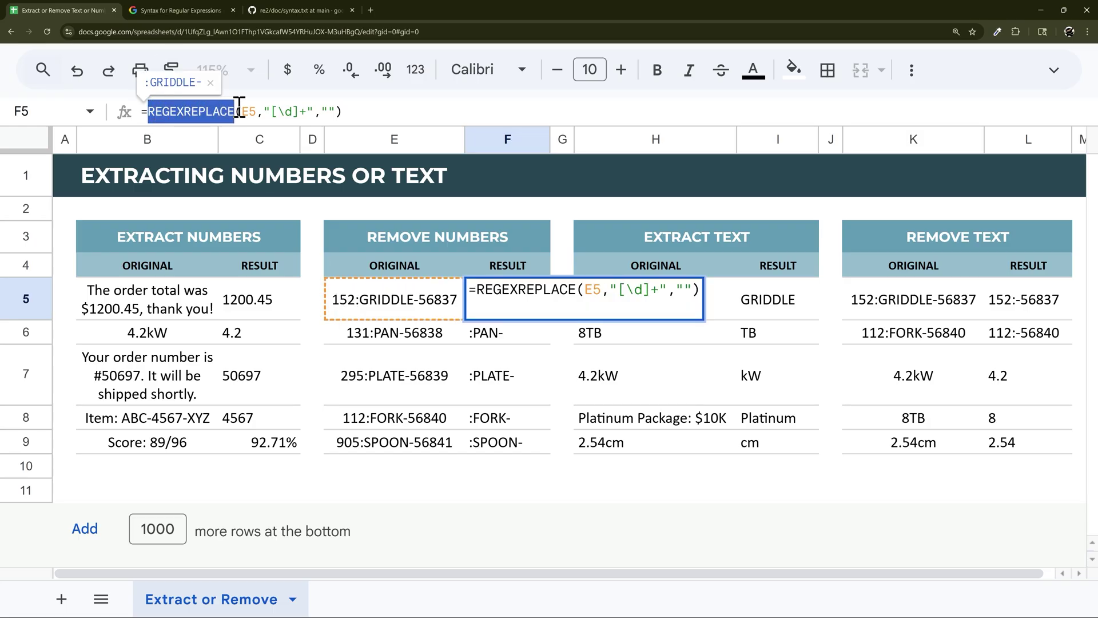
{"action": "left_click_drag", "start_coordinate": [343, 112], "coordinate": [241, 112]}
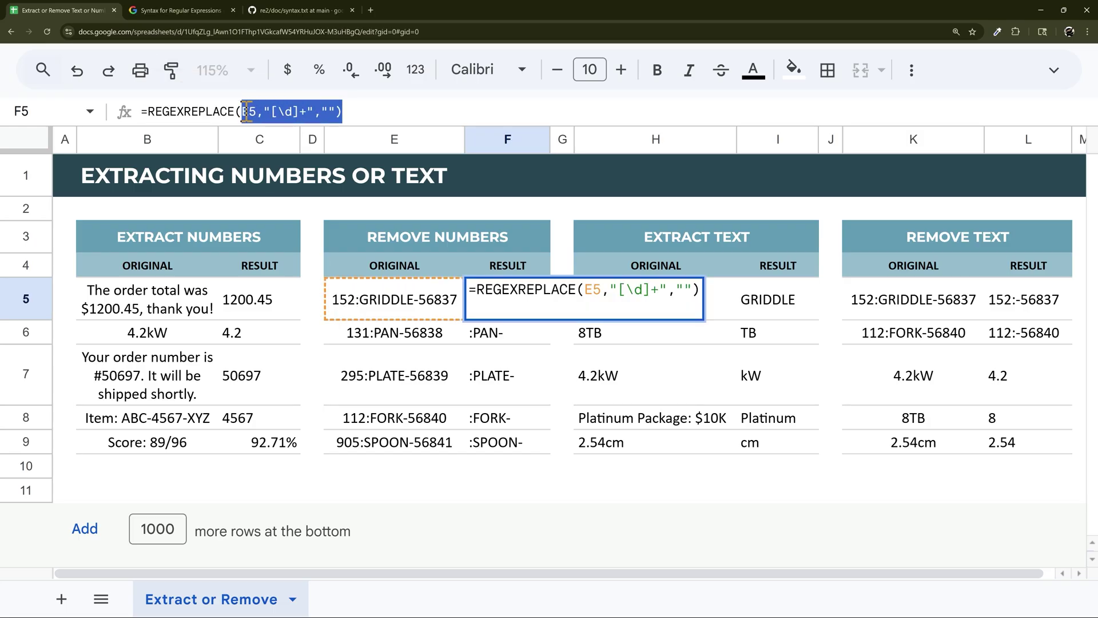
{"action": "left_click", "coordinate": [276, 443]}
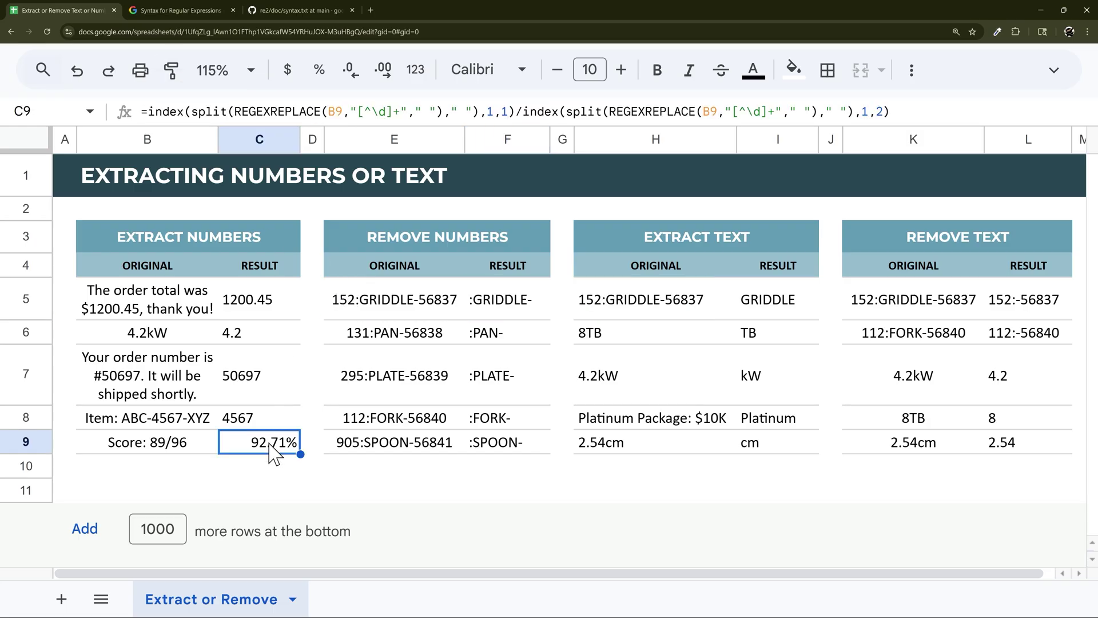
{"action": "left_click", "coordinate": [367, 112]}
{"action": "left_click_drag", "start_coordinate": [365, 112], "coordinate": [387, 114]}
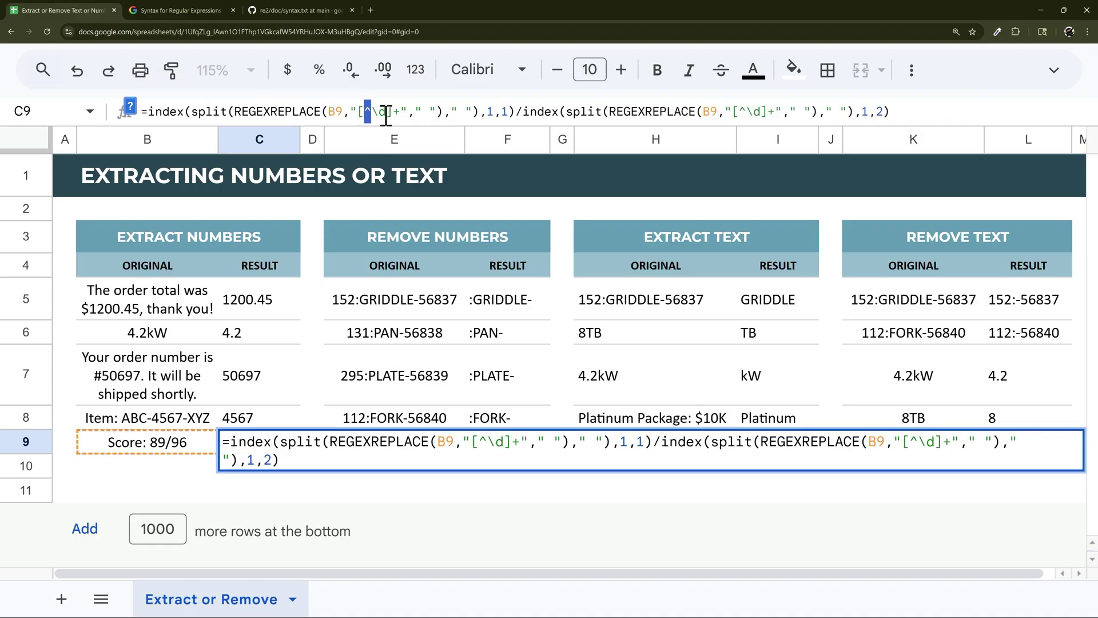
Step: Fill F5's original REGEXREPLACE formula down through F9
{"action": "left_click", "coordinate": [474, 295]}
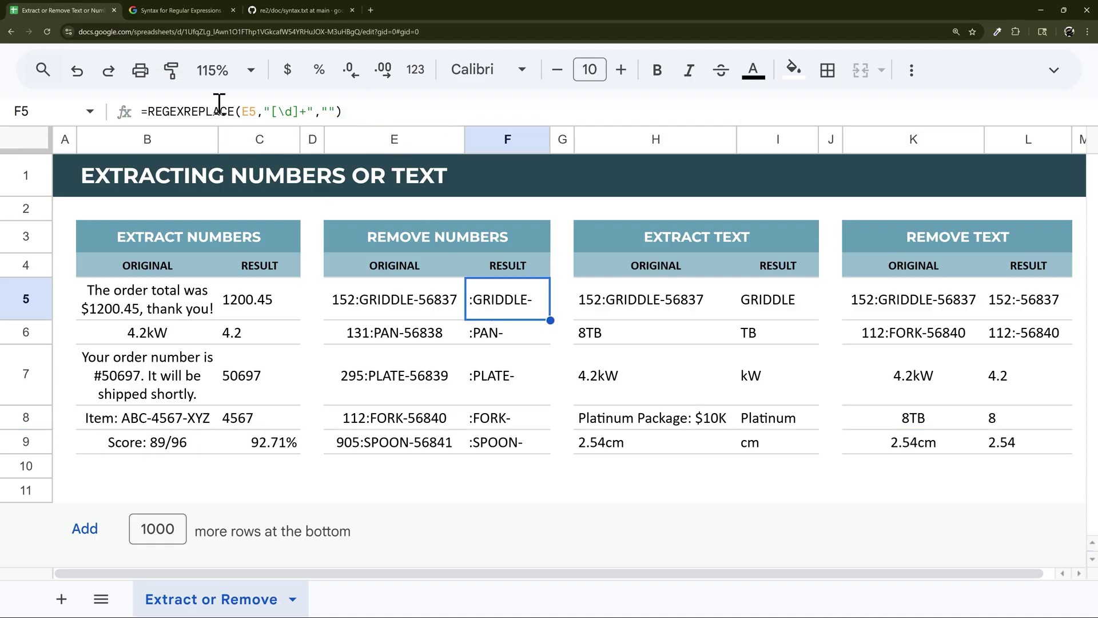
{"action": "left_click", "coordinate": [279, 111]}
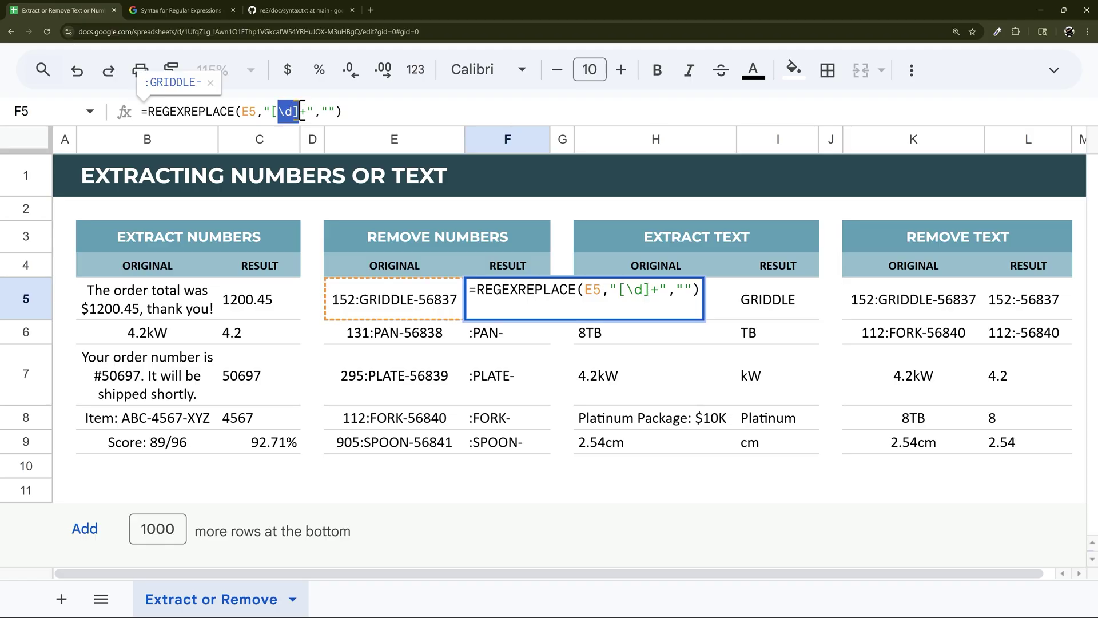
{"action": "left_click", "coordinate": [371, 110]}
{"action": "key", "text": "Return"}
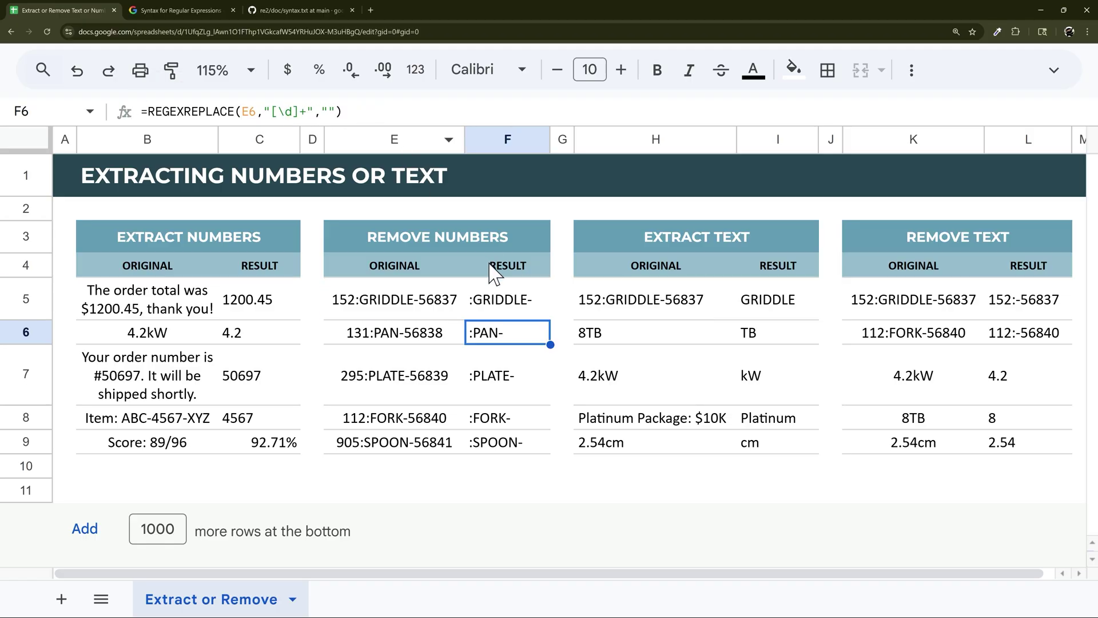
{"action": "left_click", "coordinate": [492, 304]}
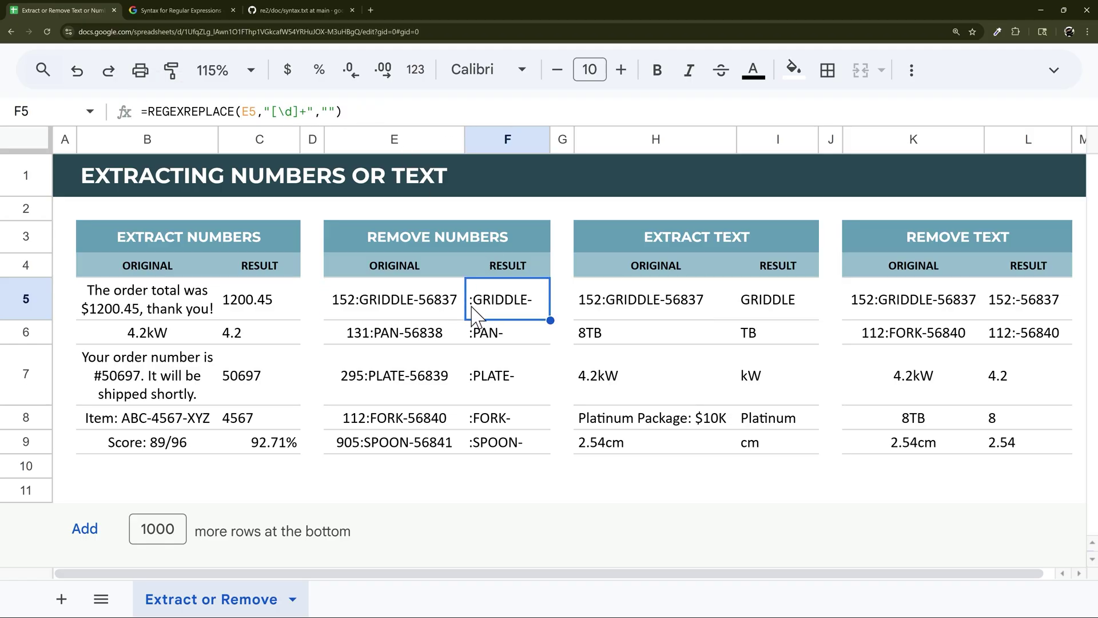
{"action": "left_click_drag", "start_coordinate": [549, 317], "coordinate": [544, 448]}
{"action": "left_click", "coordinate": [507, 306]}
Step: Add :- to F5's pattern, making it "[\d:-]+", and check the regex syntax reference
{"action": "left_click", "coordinate": [292, 110]}
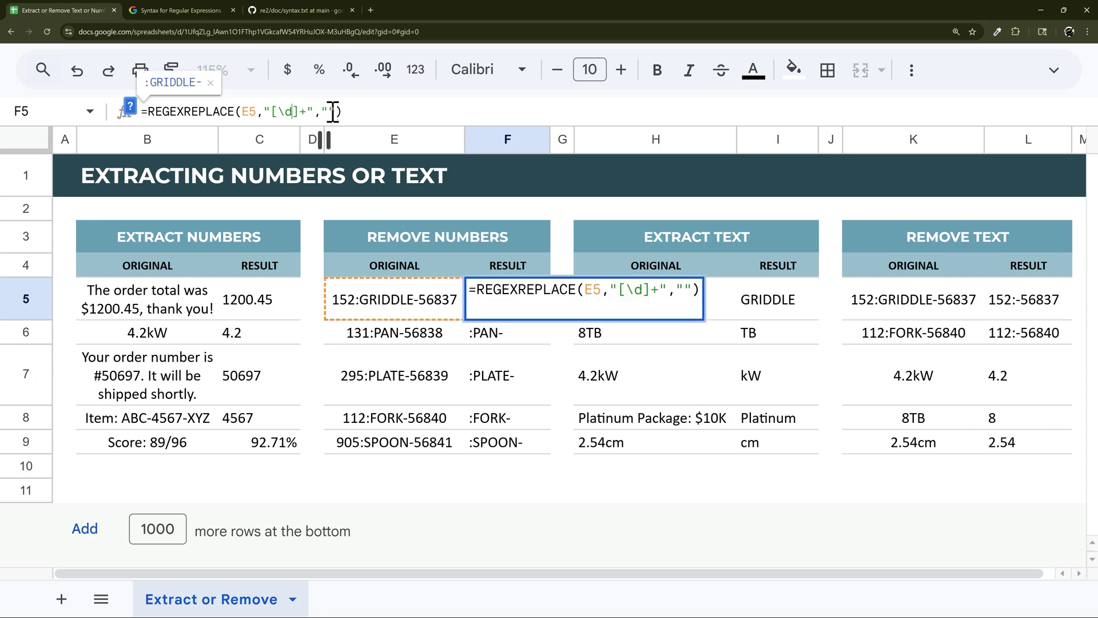
{"action": "type", "text": ":-"}
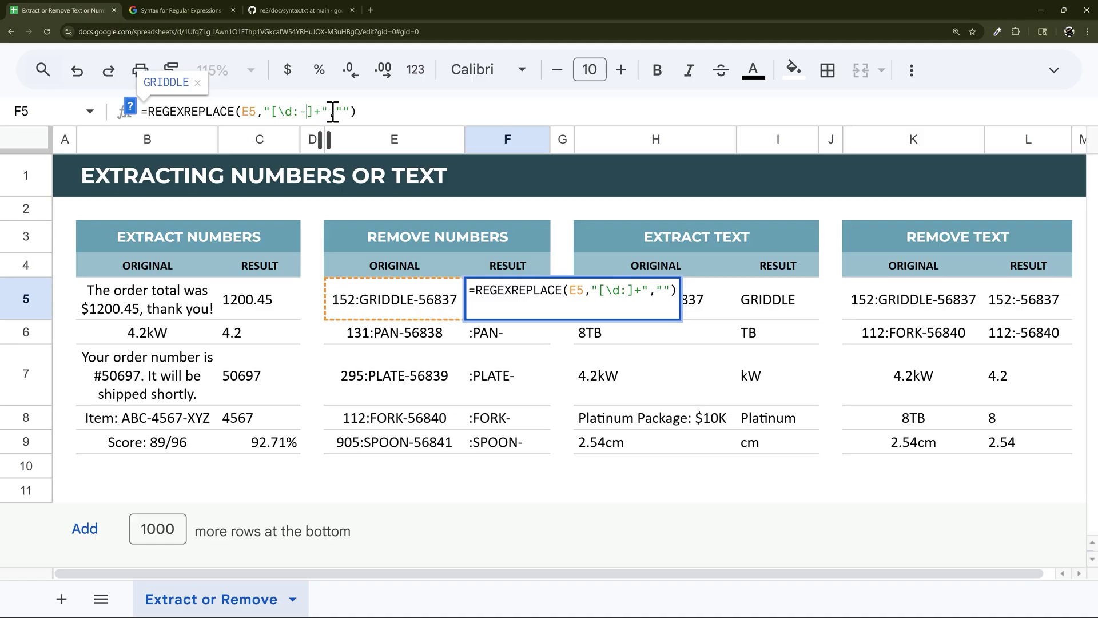
{"action": "key", "text": "End"}
{"action": "key", "text": "Return"}
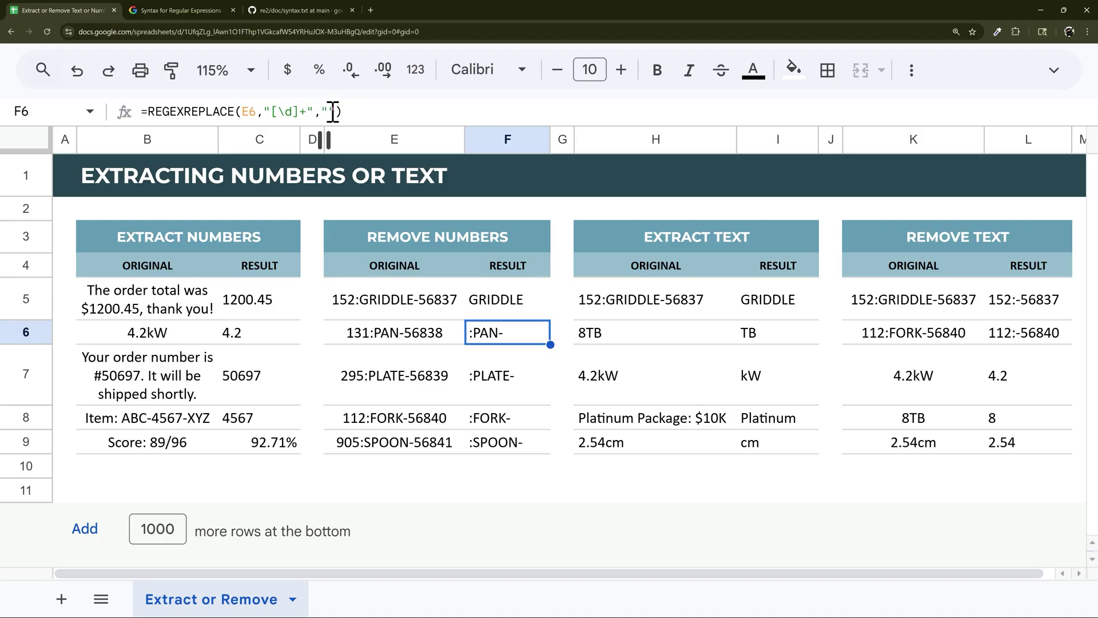
{"action": "left_click", "coordinate": [177, 12]}
{"action": "scroll", "coordinate": [250, 357], "scroll_direction": "up", "scroll_amount": 6}
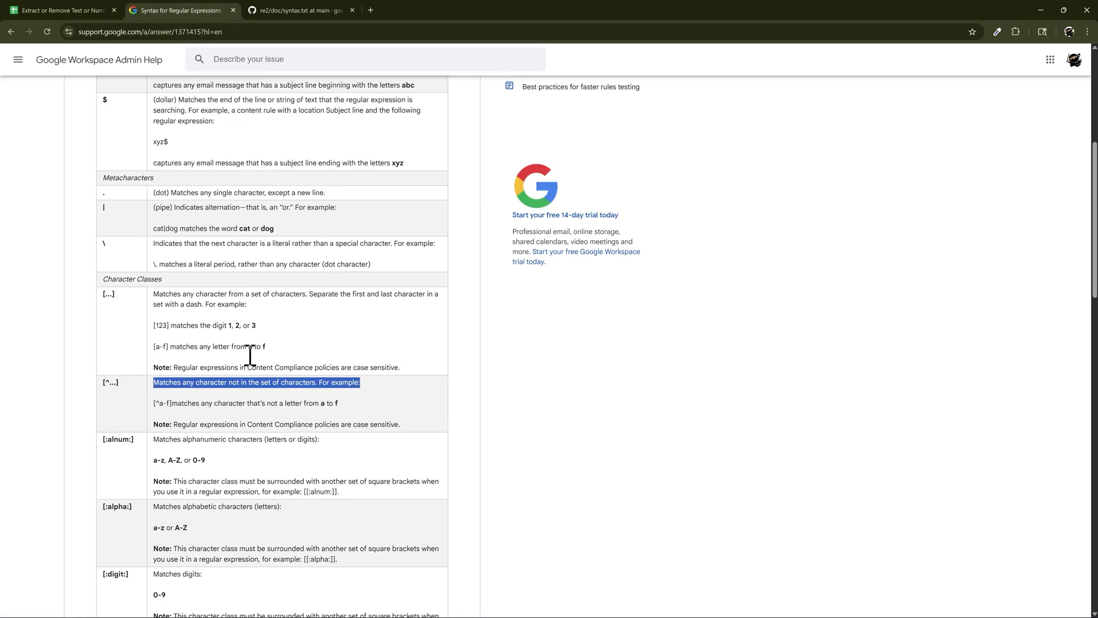
{"action": "left_click", "coordinate": [66, 12]}
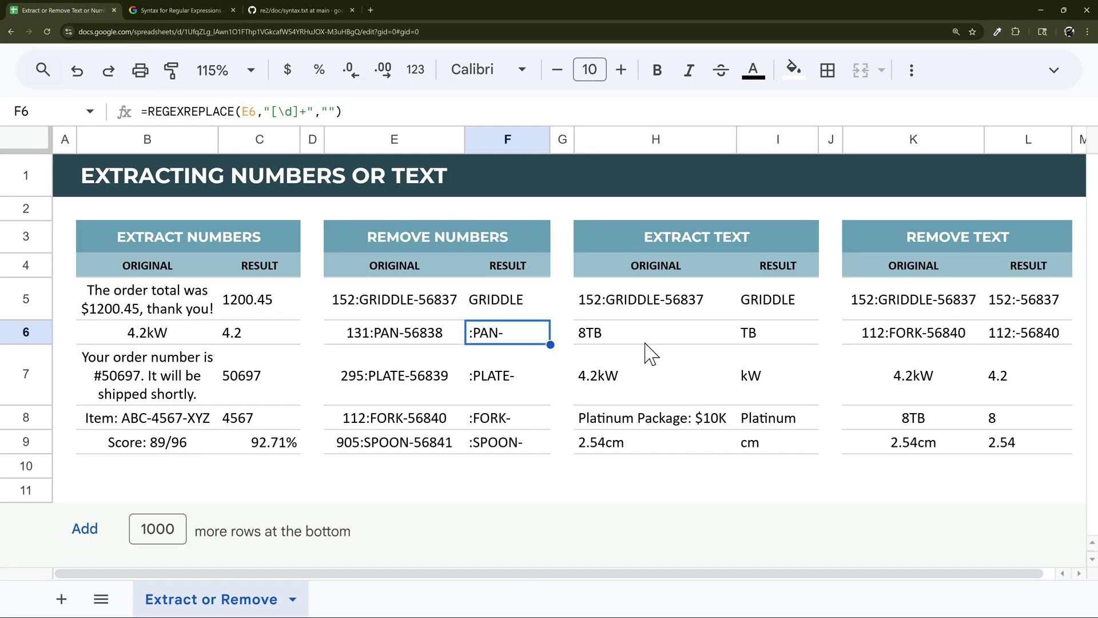
Step: Fill F5's "[\d:-]+" formula down to F9, yielding GRIDDLE, PAN, PLATE, FORK and SPOON
{"action": "left_click", "coordinate": [540, 312]}
{"action": "left_click_drag", "start_coordinate": [550, 316], "coordinate": [525, 443]}
{"action": "left_click", "coordinate": [513, 310]}
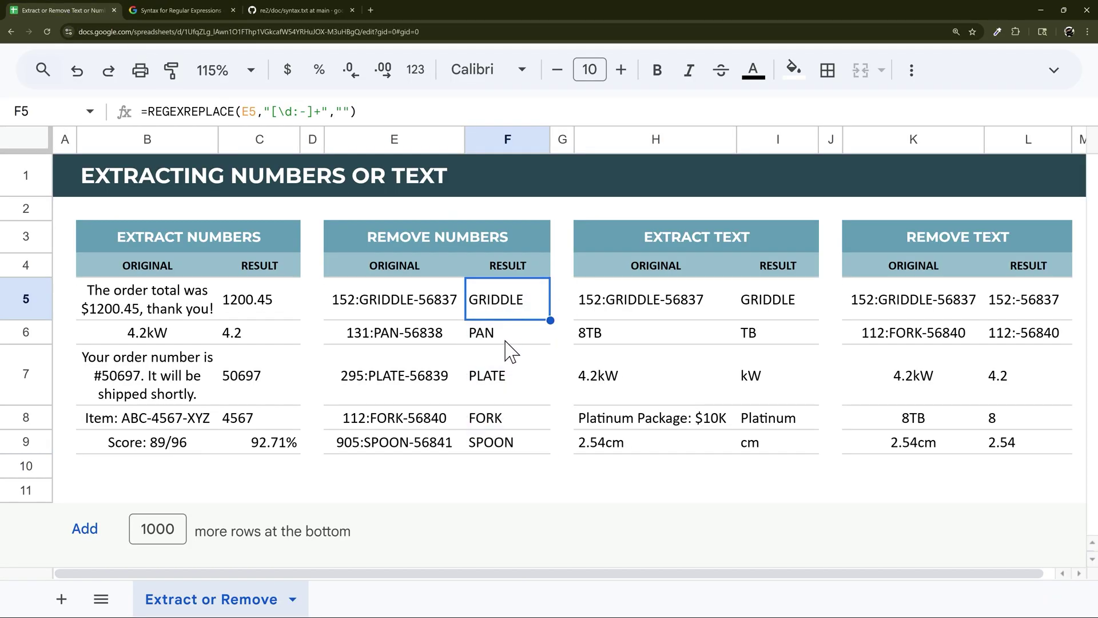
{"action": "left_click", "coordinate": [506, 335]}
{"action": "left_click", "coordinate": [508, 377]}
{"action": "left_click", "coordinate": [537, 301]}
{"action": "key", "text": "ctrl+shift+Down"}
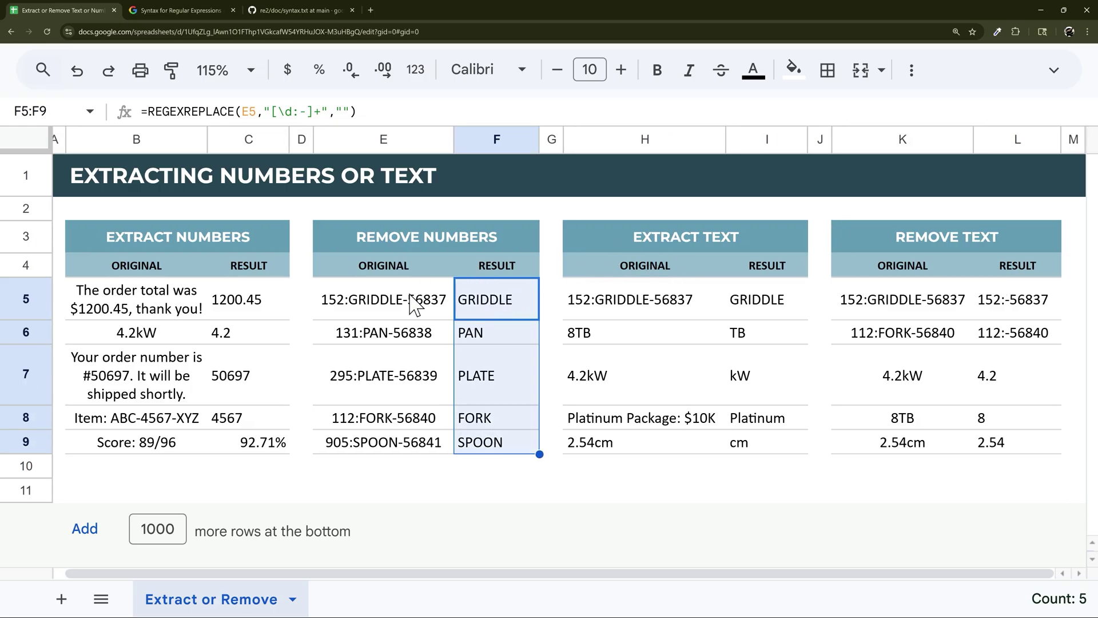
{"action": "left_click", "coordinate": [755, 313]}
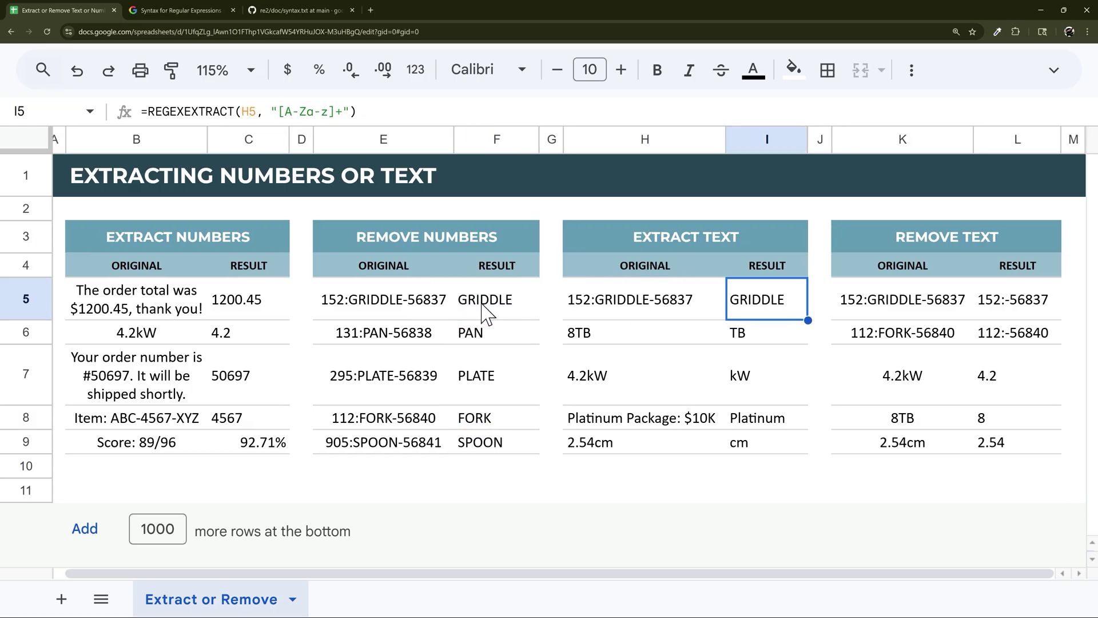
{"action": "left_click", "coordinate": [426, 302]}
{"action": "left_click", "coordinate": [528, 301]}
{"action": "left_click", "coordinate": [777, 311]}
{"action": "left_click", "coordinate": [524, 311]}
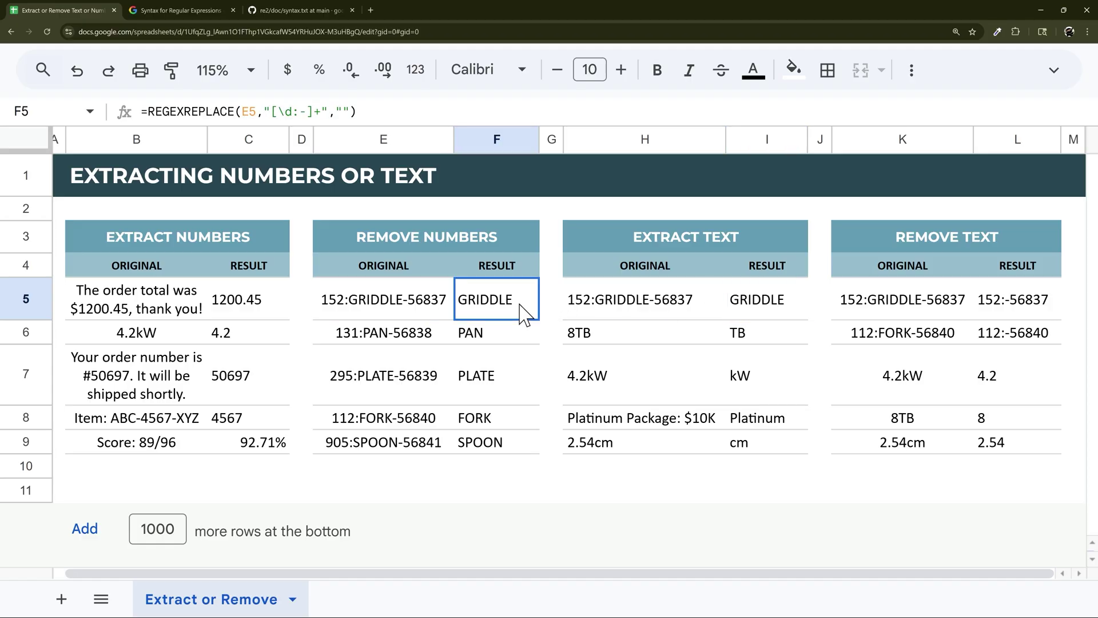
{"action": "left_click_drag", "start_coordinate": [183, 111], "coordinate": [229, 112]}
{"action": "left_click", "coordinate": [768, 303]}
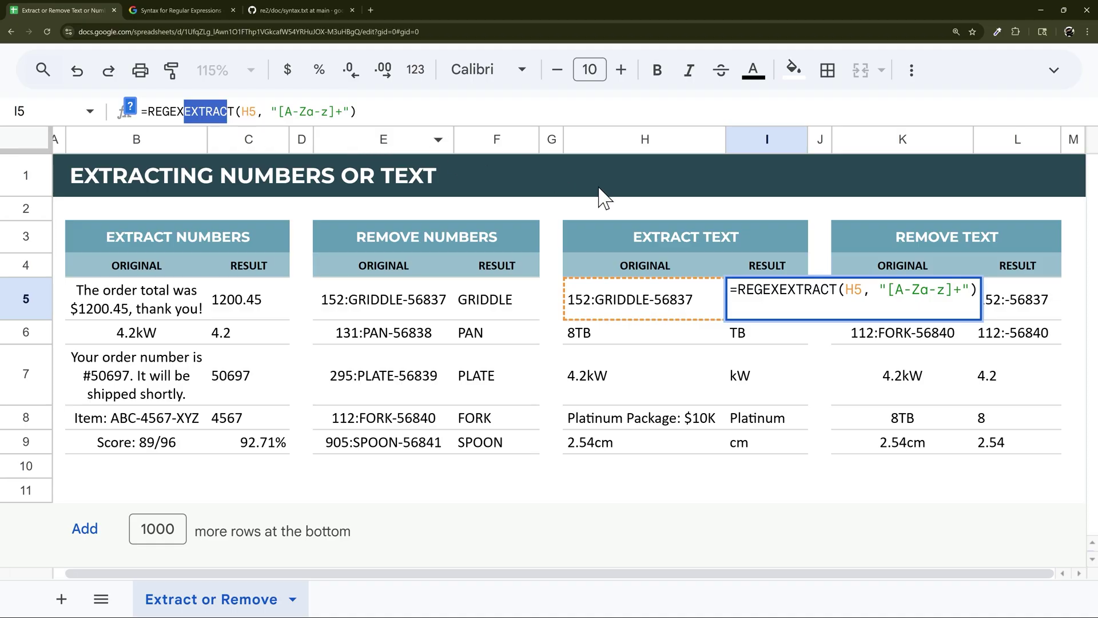
{"action": "key", "text": "Return"}
{"action": "left_click", "coordinate": [766, 309]}
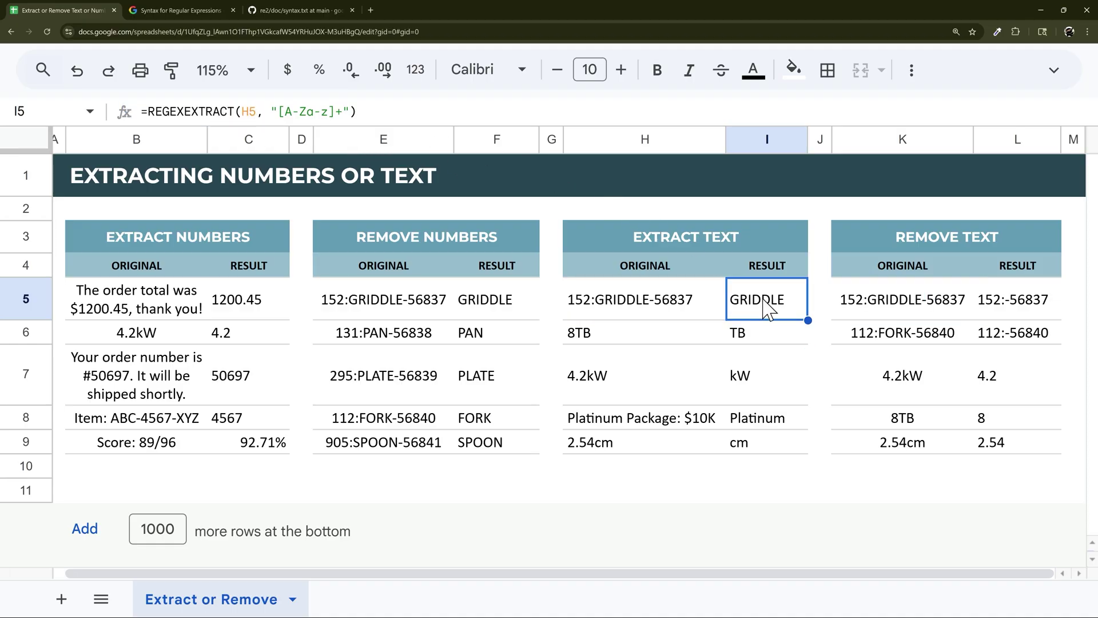
{"action": "double_click", "coordinate": [764, 314]}
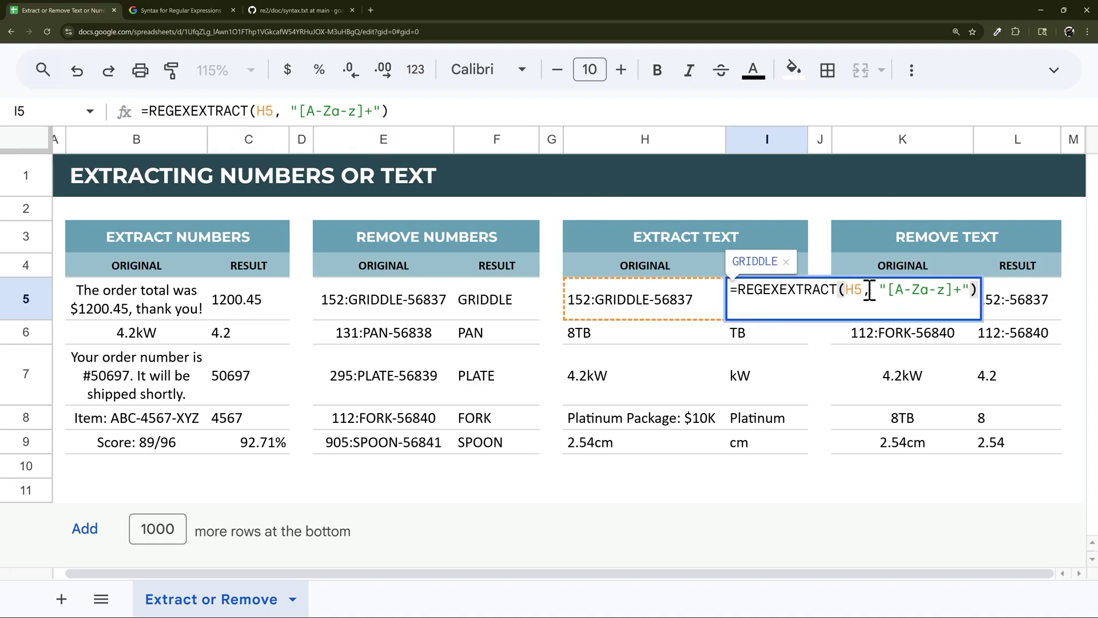
{"action": "left_click", "coordinate": [507, 308]}
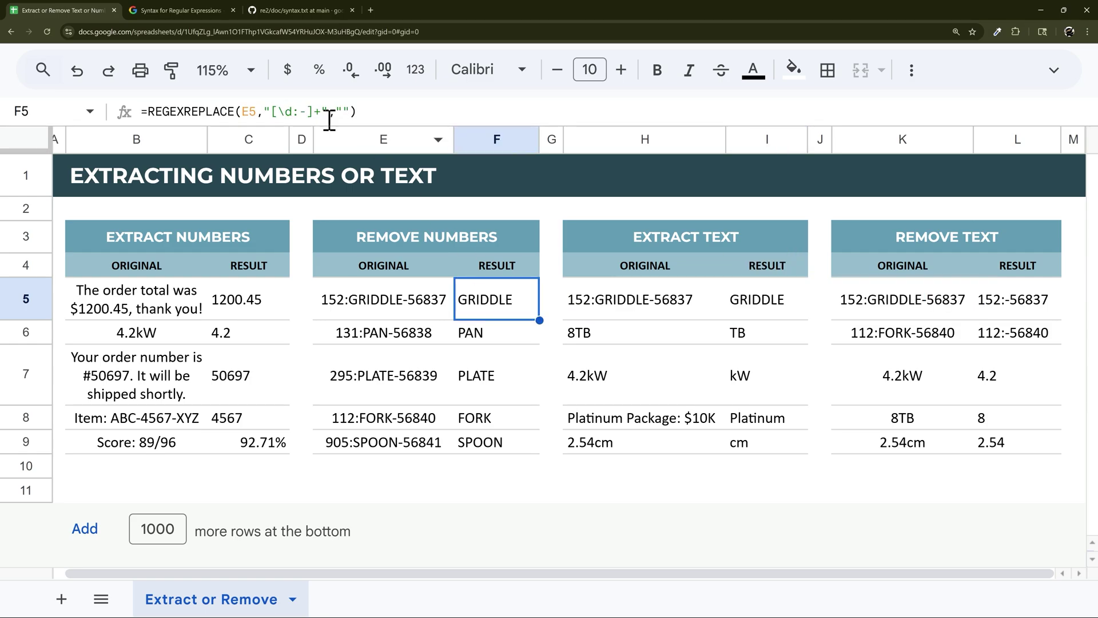
{"action": "left_click_drag", "start_coordinate": [279, 113], "coordinate": [286, 113]}
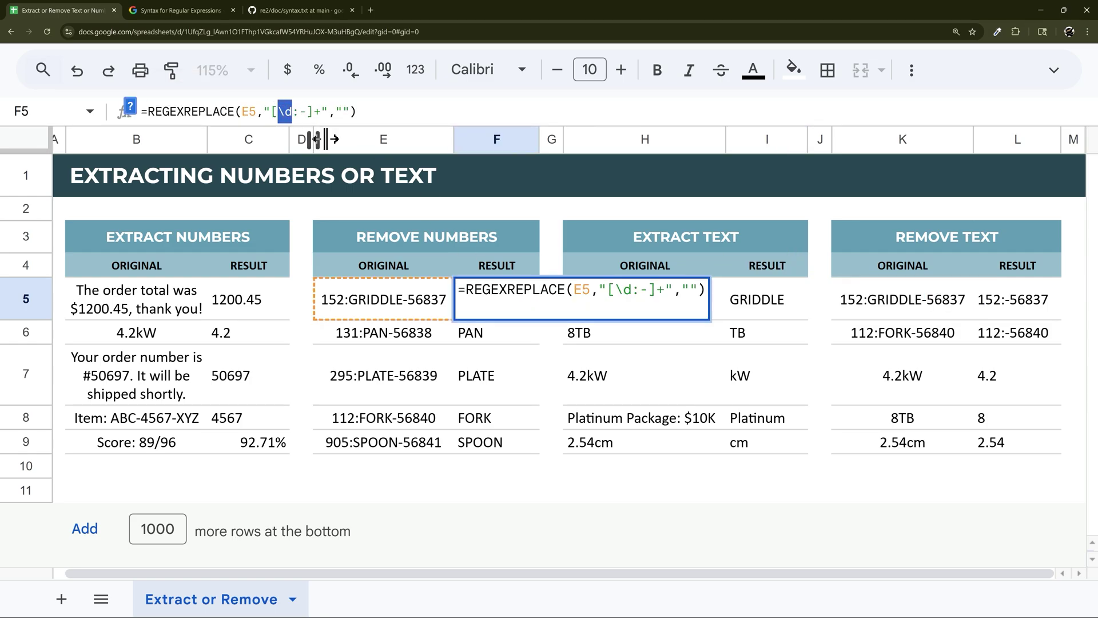
{"action": "key", "text": "Escape"}
{"action": "left_click", "coordinate": [761, 309]}
{"action": "double_click", "coordinate": [761, 309]}
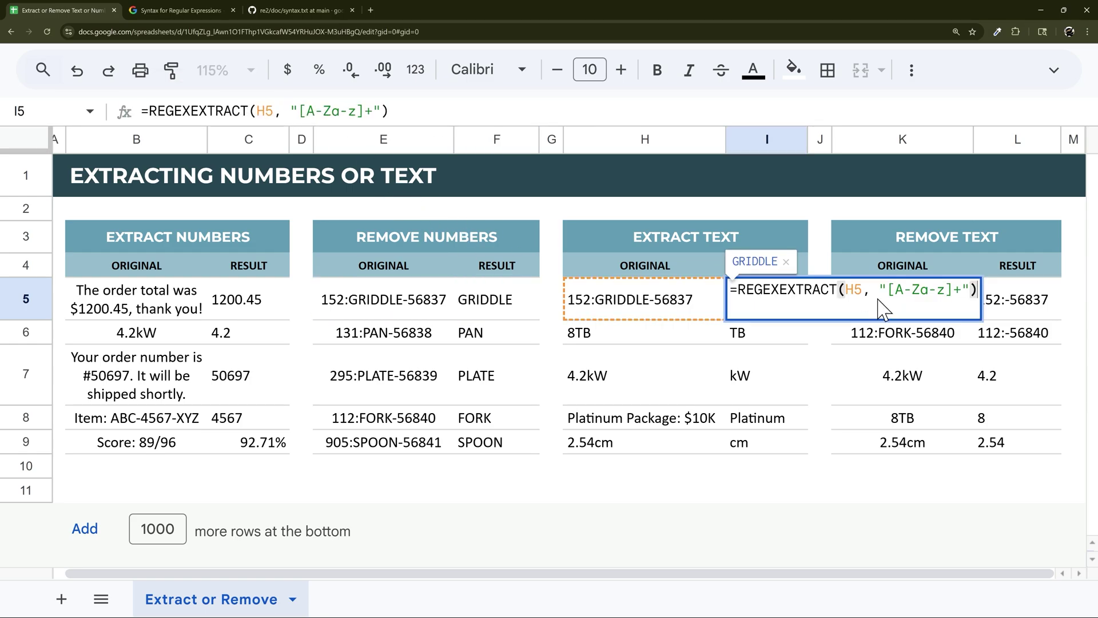
{"action": "left_click_drag", "start_coordinate": [896, 290], "coordinate": [944, 293]}
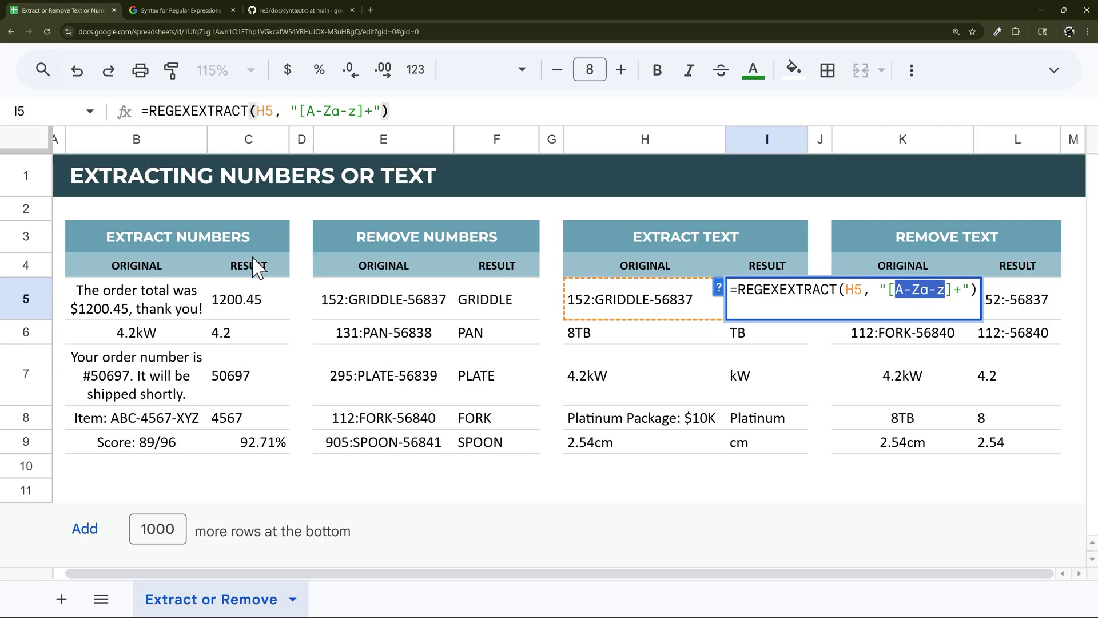
{"action": "left_click", "coordinate": [255, 307]}
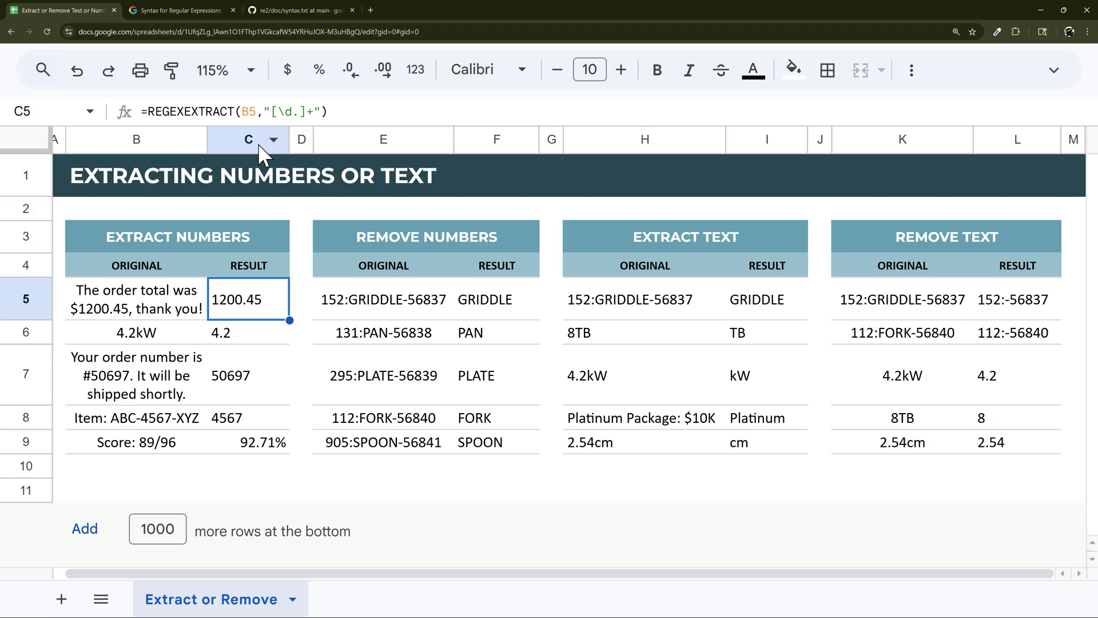
{"action": "left_click", "coordinate": [286, 111]}
{"action": "key", "text": "BackSpace"}
{"action": "type", "text": "0-"}
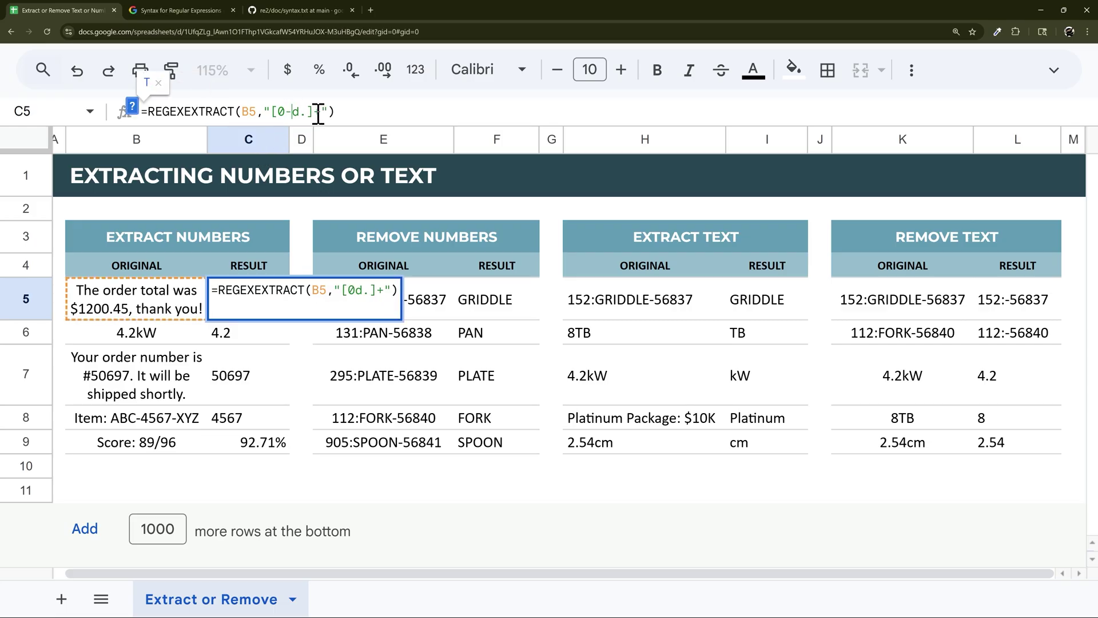
{"action": "key", "text": "Delete"}
{"action": "type", "text": "9"}
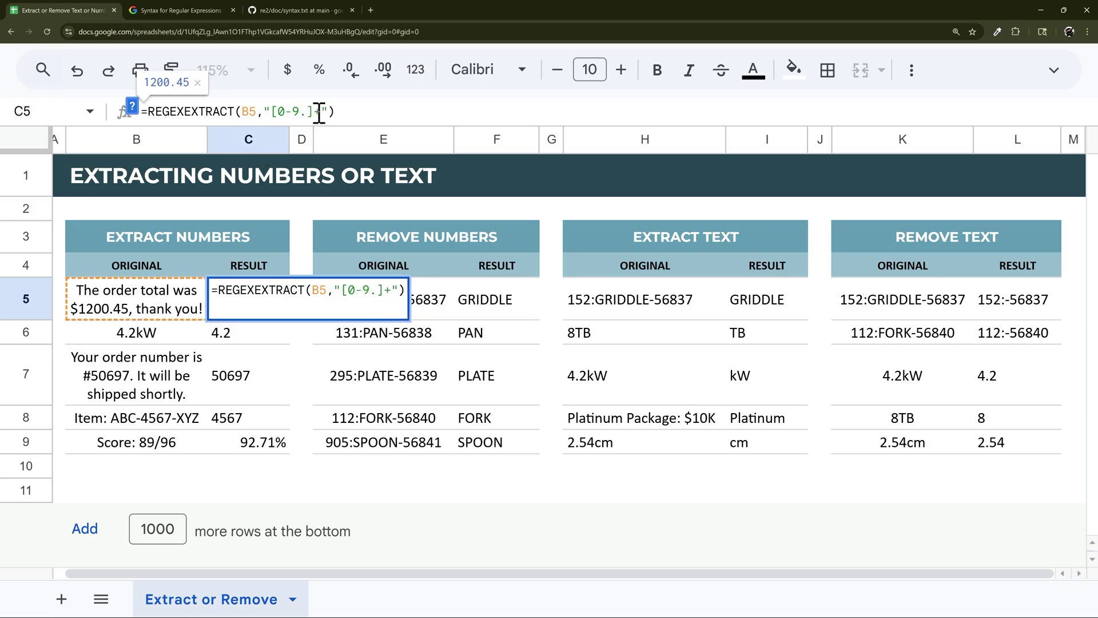
{"action": "key", "text": "Return"}
{"action": "left_click", "coordinate": [171, 10]}
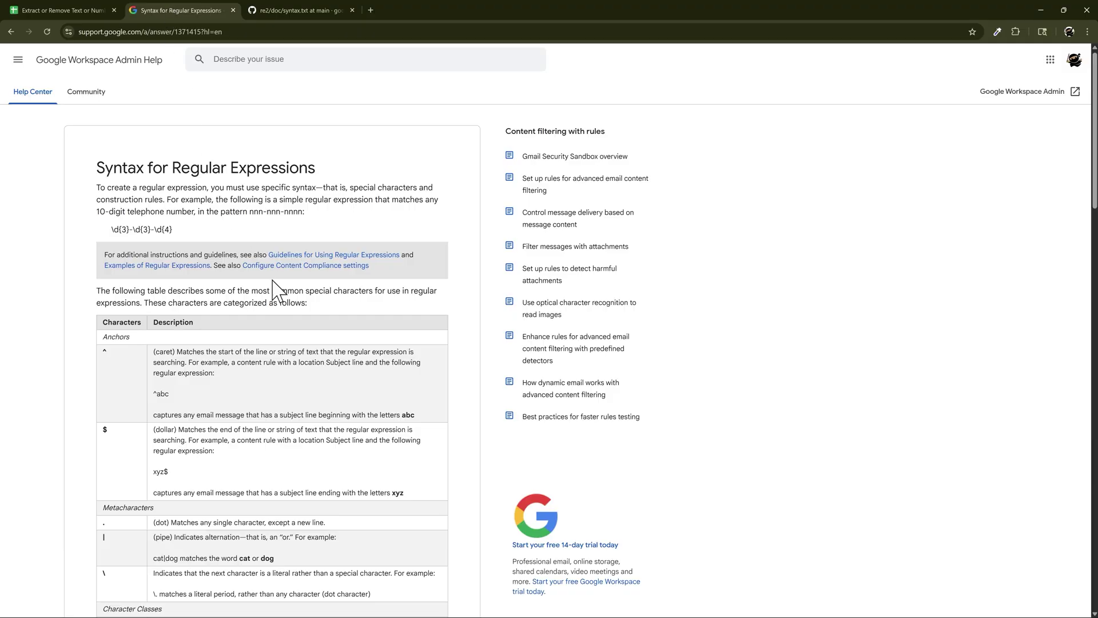
{"action": "scroll", "coordinate": [309, 321], "scroll_direction": "down", "scroll_amount": 1}
{"action": "scroll", "coordinate": [319, 364], "scroll_direction": "down", "scroll_amount": 6}
{"action": "left_click_drag", "start_coordinate": [360, 360], "coordinate": [280, 235]}
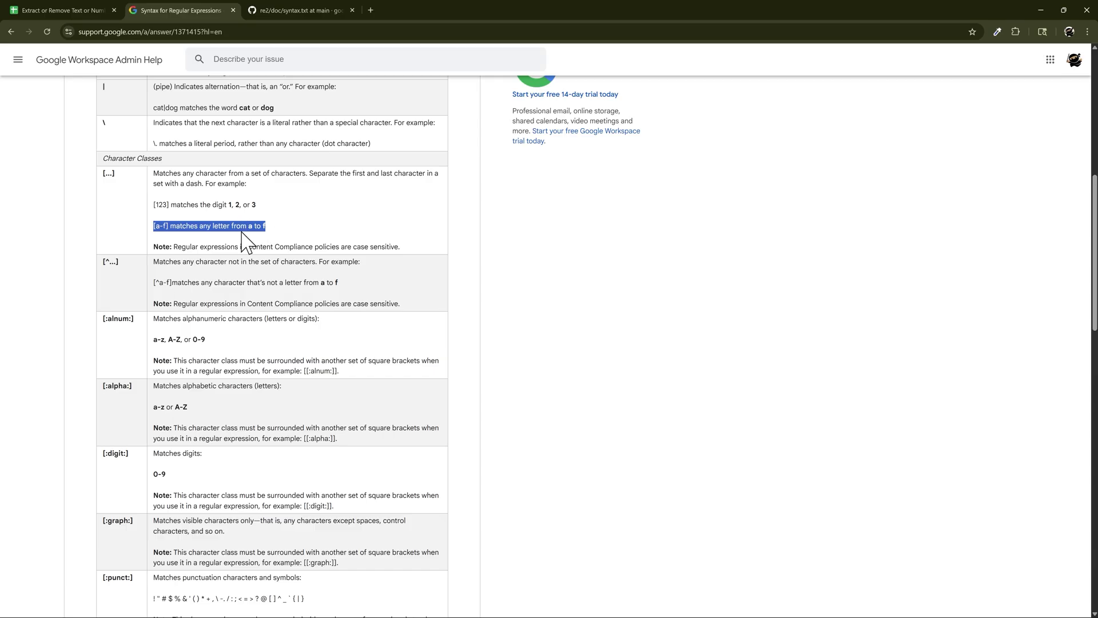
{"action": "left_click", "coordinate": [66, 10]}
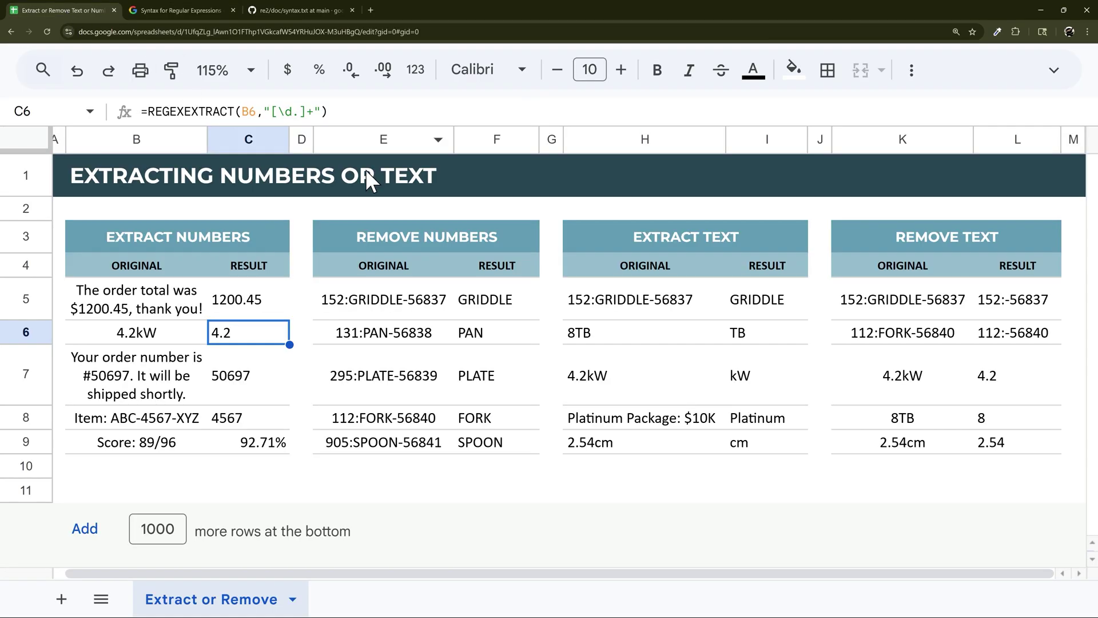
{"action": "left_click", "coordinate": [268, 303]}
{"action": "left_click", "coordinate": [293, 111]}
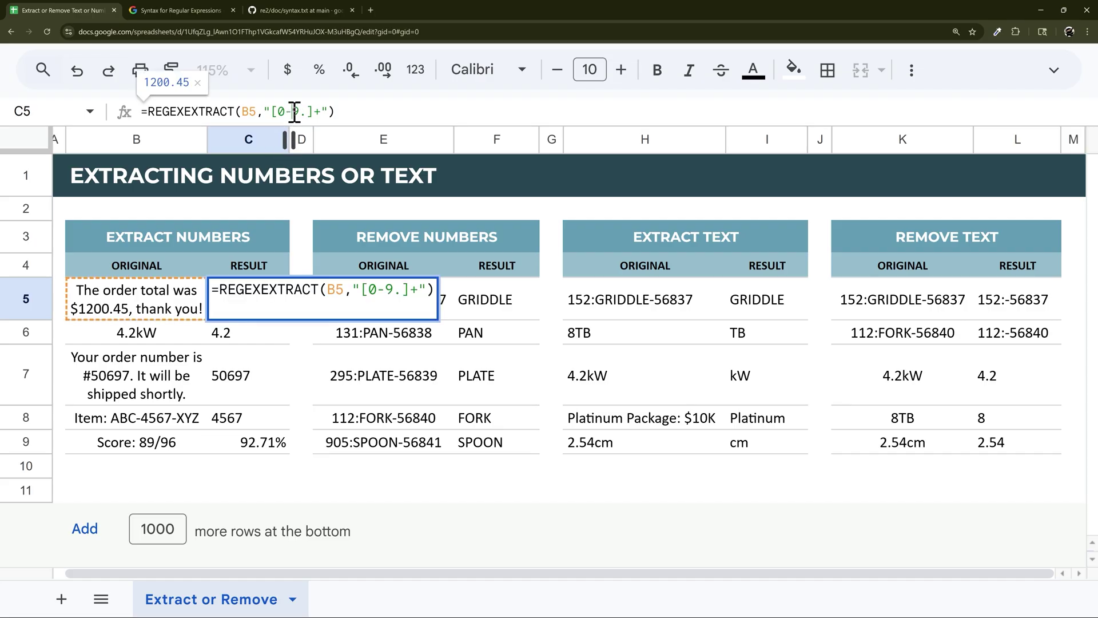
{"action": "key", "text": "Delete"}
{"action": "type", "text": "4"}
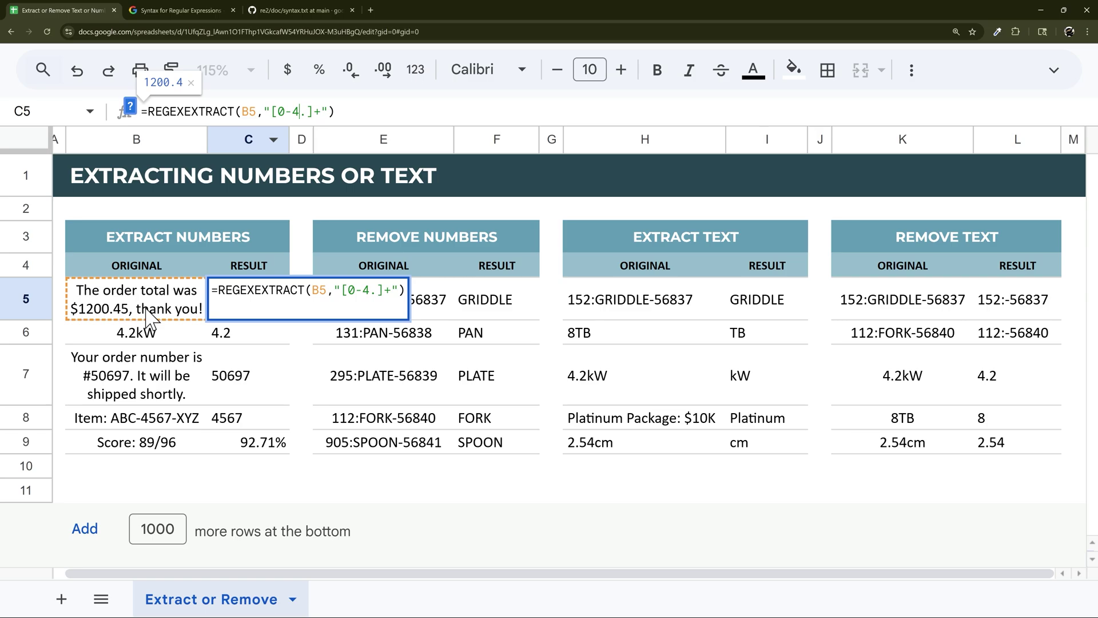
{"action": "key", "text": "BackSpace"}
{"action": "type", "text": "3"}
{"action": "key", "text": "BackSpace"}
{"action": "key", "text": "BackSpace"}
{"action": "key", "text": "BackSpace"}
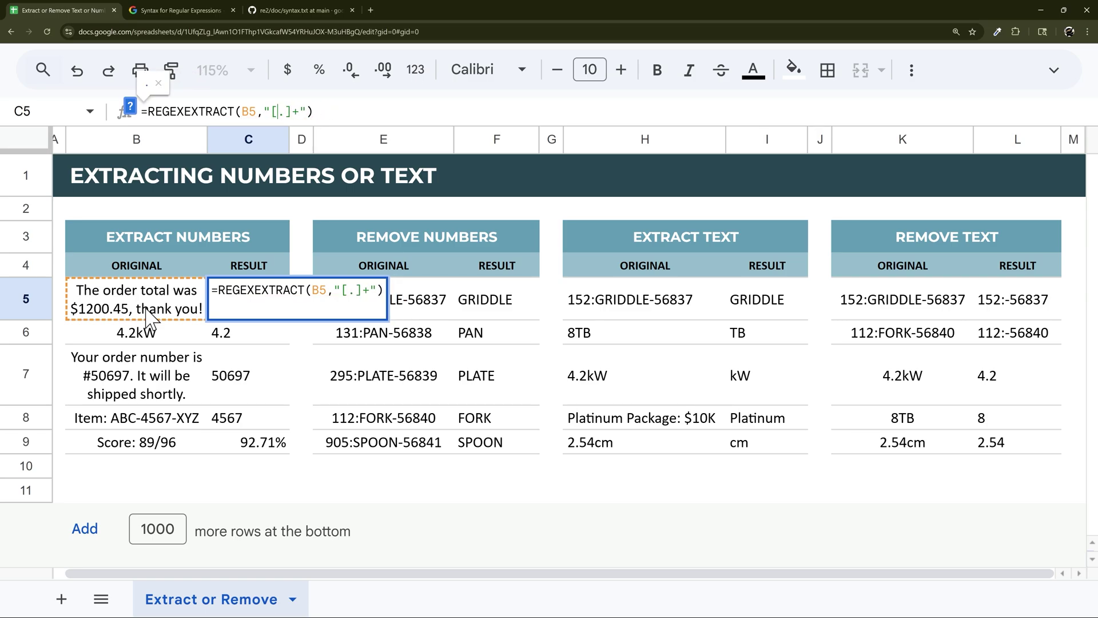
{"action": "type", "text": "\\d"}
{"action": "key", "text": "Return"}
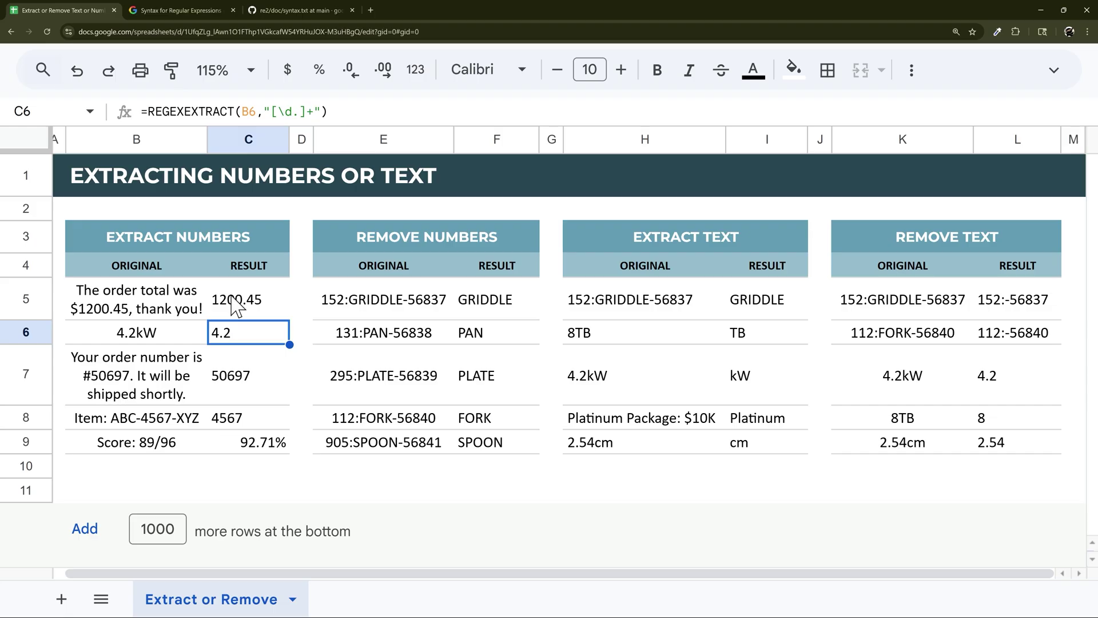
Step: Make I5's pattern uppercase-only, "[A-Z]+", by deleting the a-z range
{"action": "left_click", "coordinate": [767, 303]}
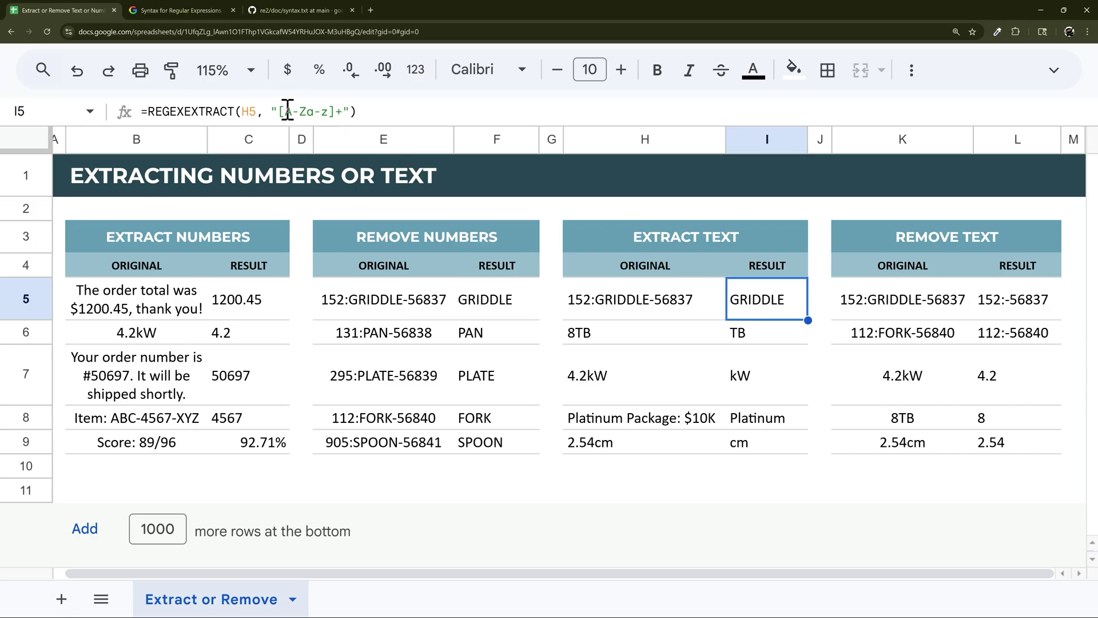
{"action": "left_click_drag", "start_coordinate": [287, 111], "coordinate": [325, 112]}
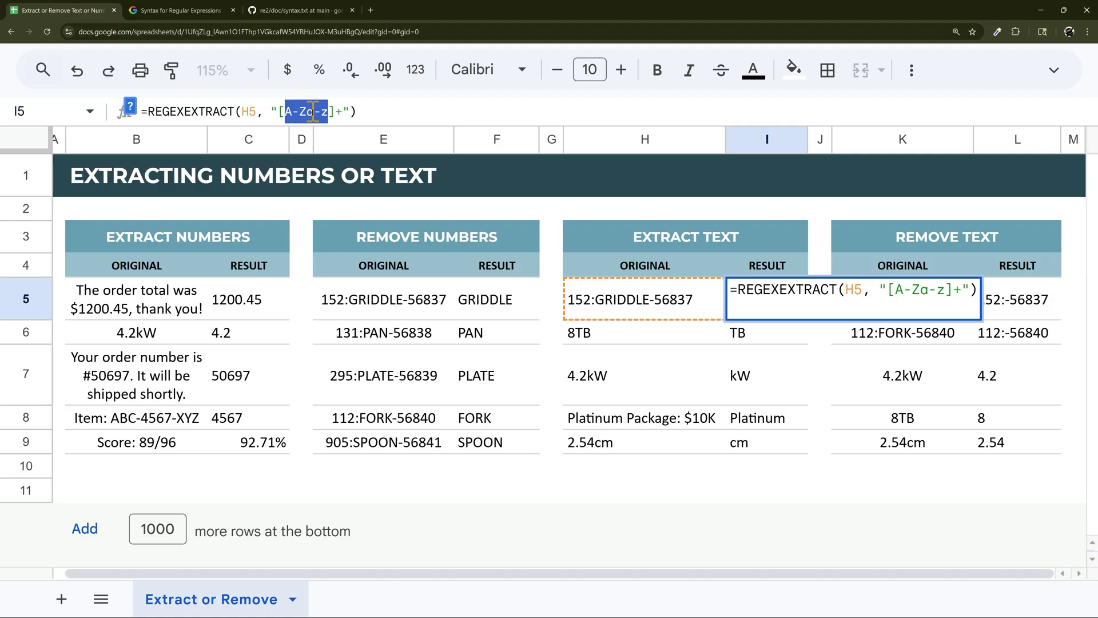
{"action": "key", "text": "Escape"}
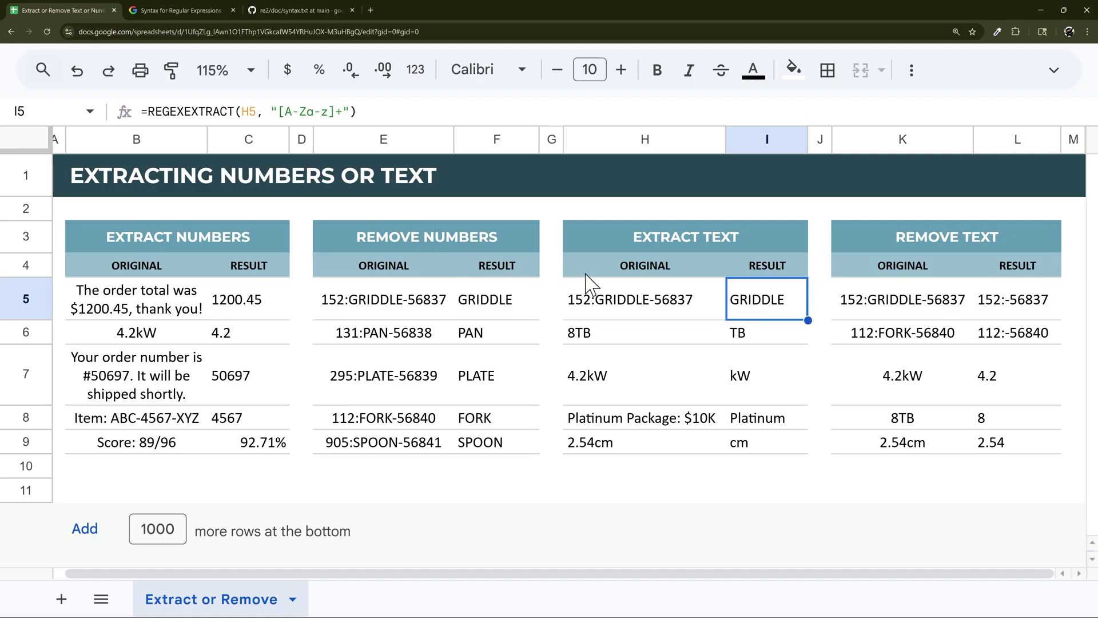
{"action": "left_click", "coordinate": [311, 109]}
{"action": "key", "text": "Delete"}
{"action": "key", "text": "Delete"}
{"action": "key", "text": "Delete"}
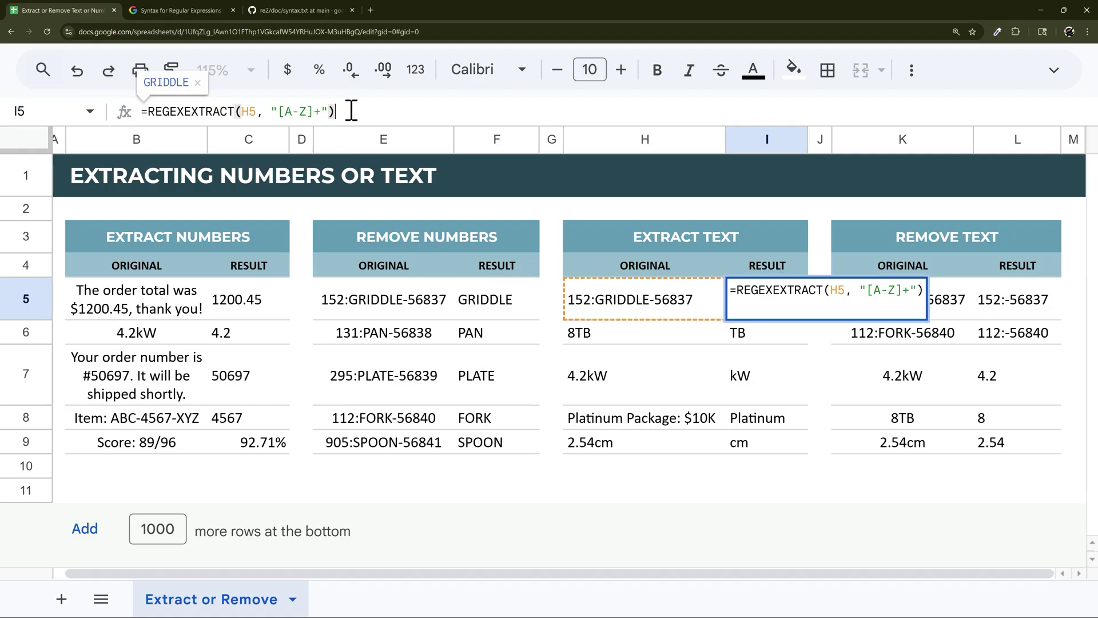
{"action": "key", "text": "Return"}
{"action": "left_click", "coordinate": [661, 298]}
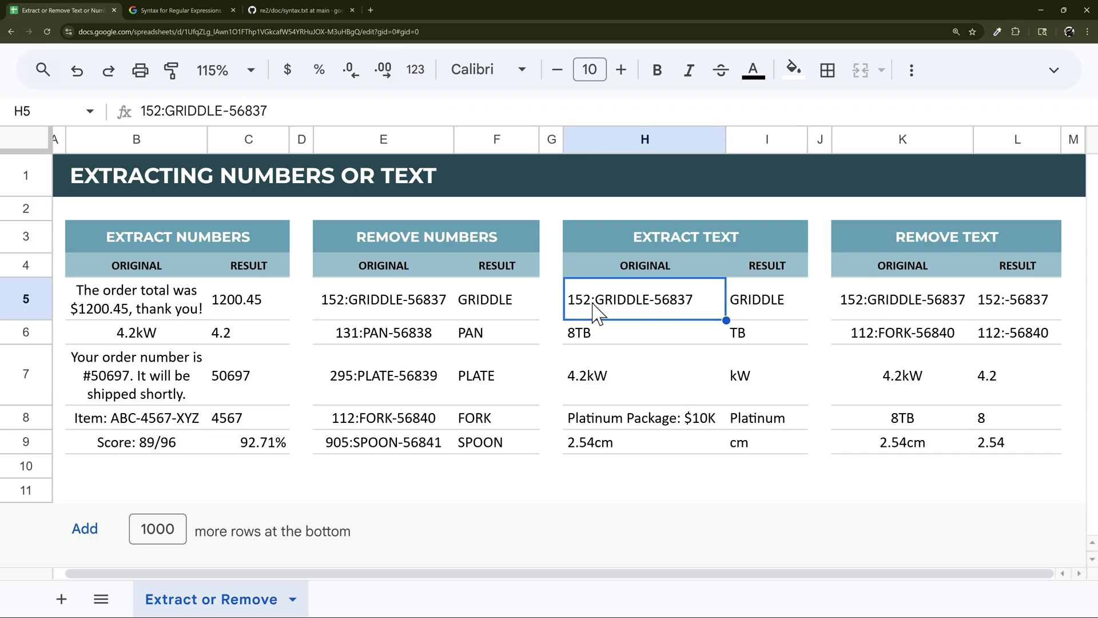
Step: Copy I5's formula down to I9 and compare results with the originals 8TB, 4.2kW, Platinum Package, 2.54cm
{"action": "left_click", "coordinate": [781, 315]}
{"action": "left_click_drag", "start_coordinate": [808, 320], "coordinate": [788, 447]}
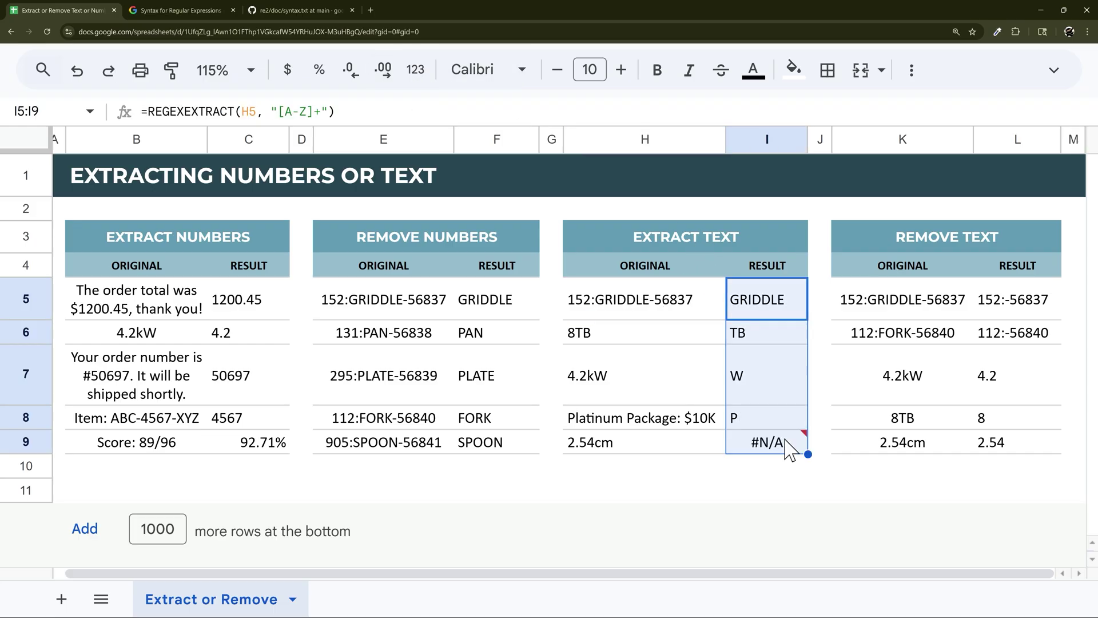
{"action": "left_click", "coordinate": [595, 340]}
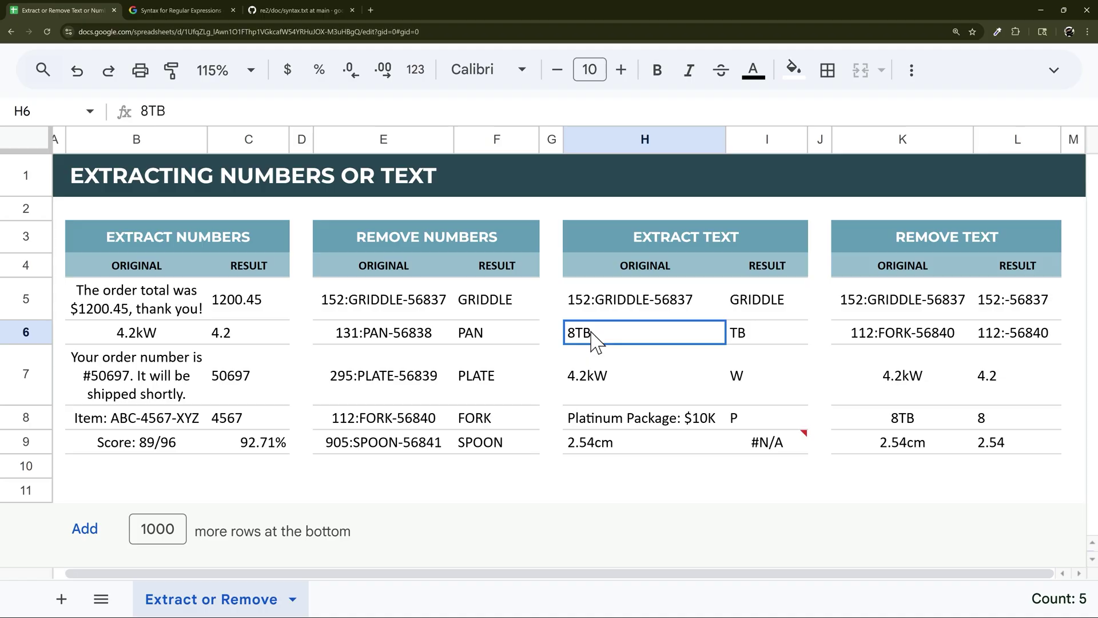
{"action": "left_click", "coordinate": [795, 342], "text": "shift"}
{"action": "left_click", "coordinate": [573, 388]}
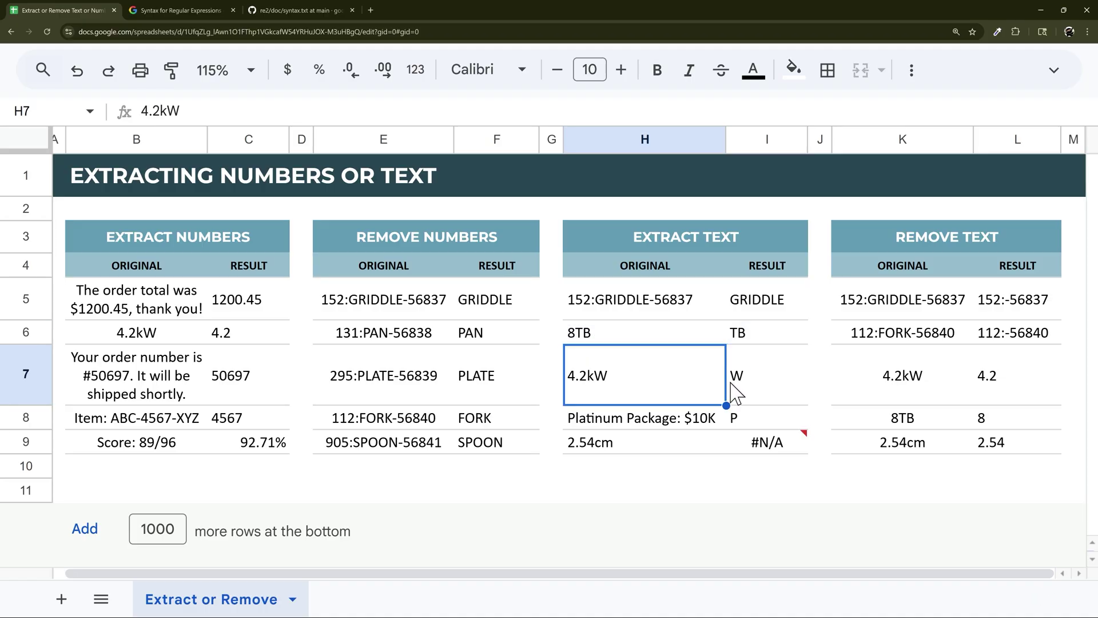
{"action": "left_click", "coordinate": [736, 400]}
{"action": "left_click", "coordinate": [660, 421]}
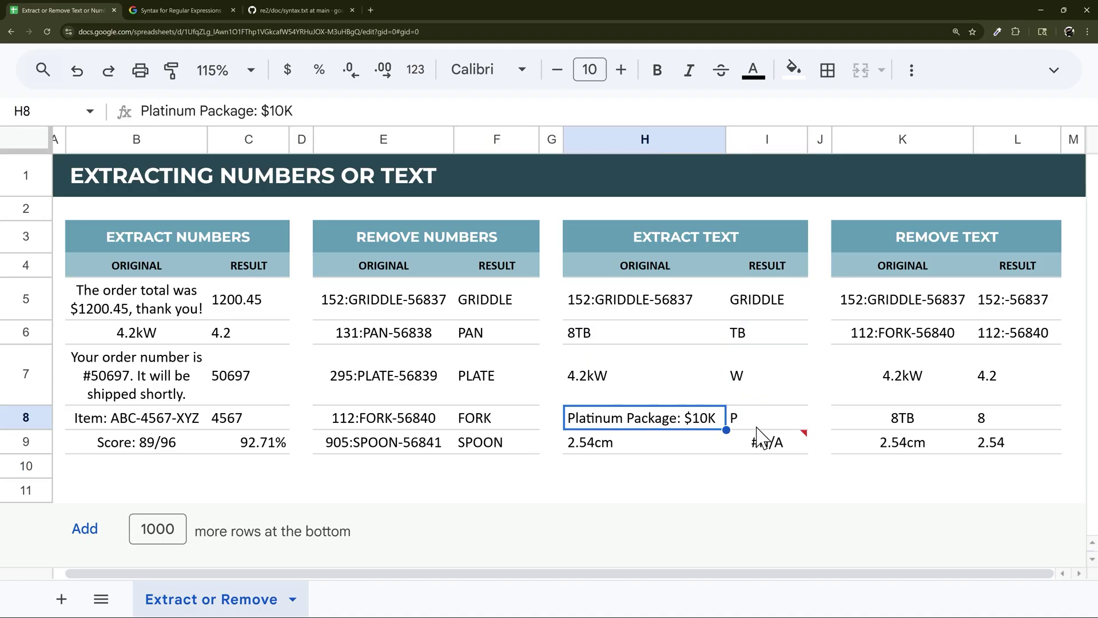
{"action": "left_click", "coordinate": [589, 444]}
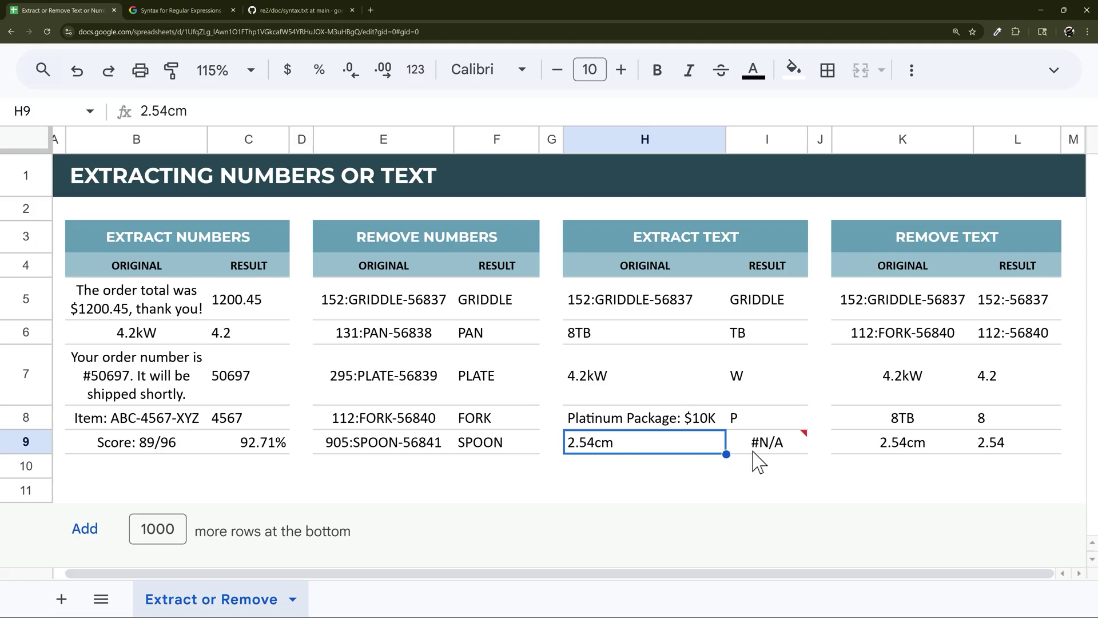
{"action": "mouse_move", "coordinate": [769, 451]}
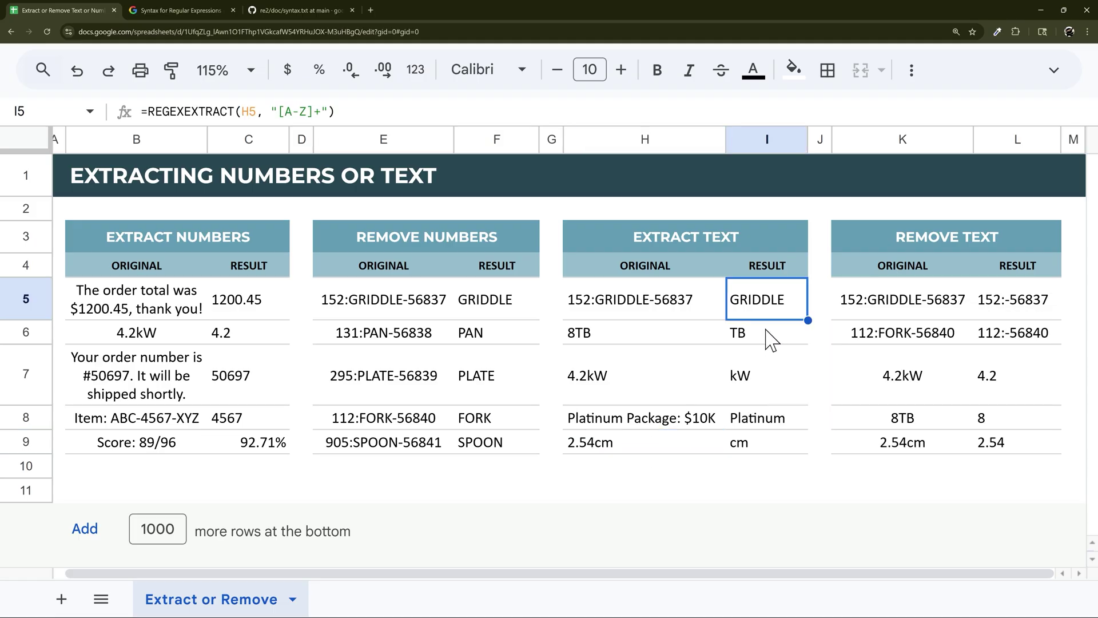
Step: Add a-z back to I5's pattern, making "[A-Za-z]+", and copy it down to I9
{"action": "left_click", "coordinate": [317, 111]}
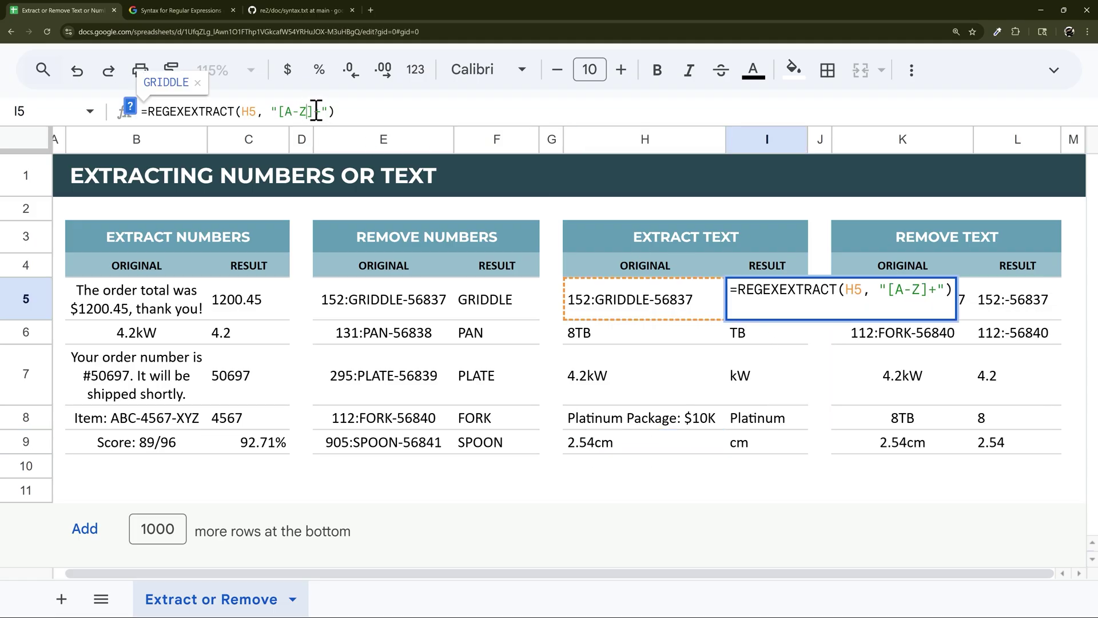
{"action": "type", "text": "a-z"}
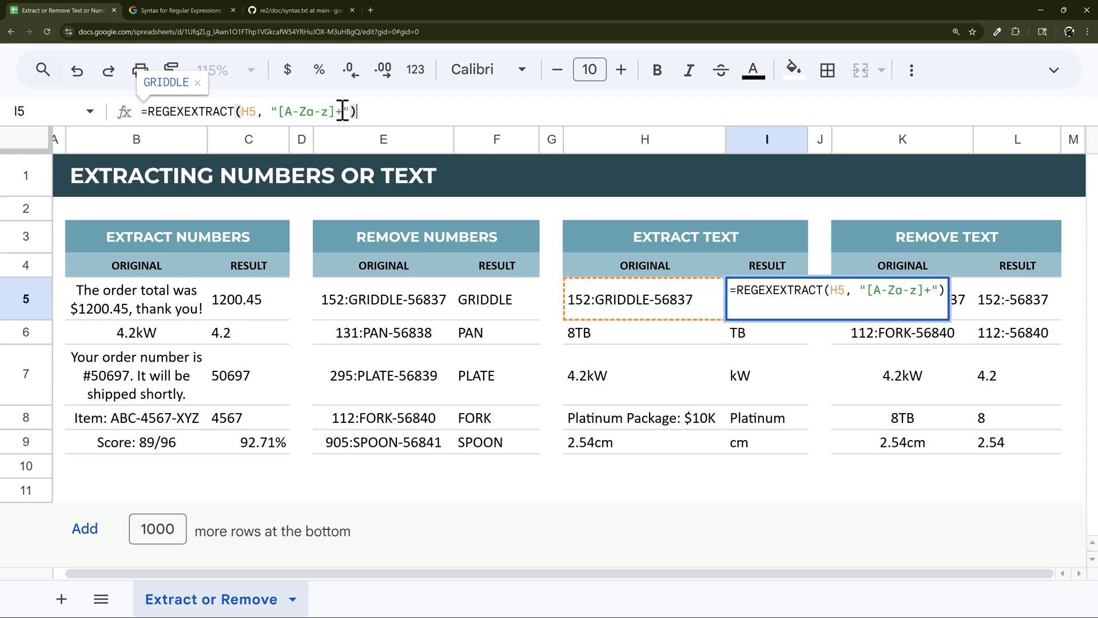
{"action": "key", "text": "Return"}
{"action": "left_click", "coordinate": [802, 311]}
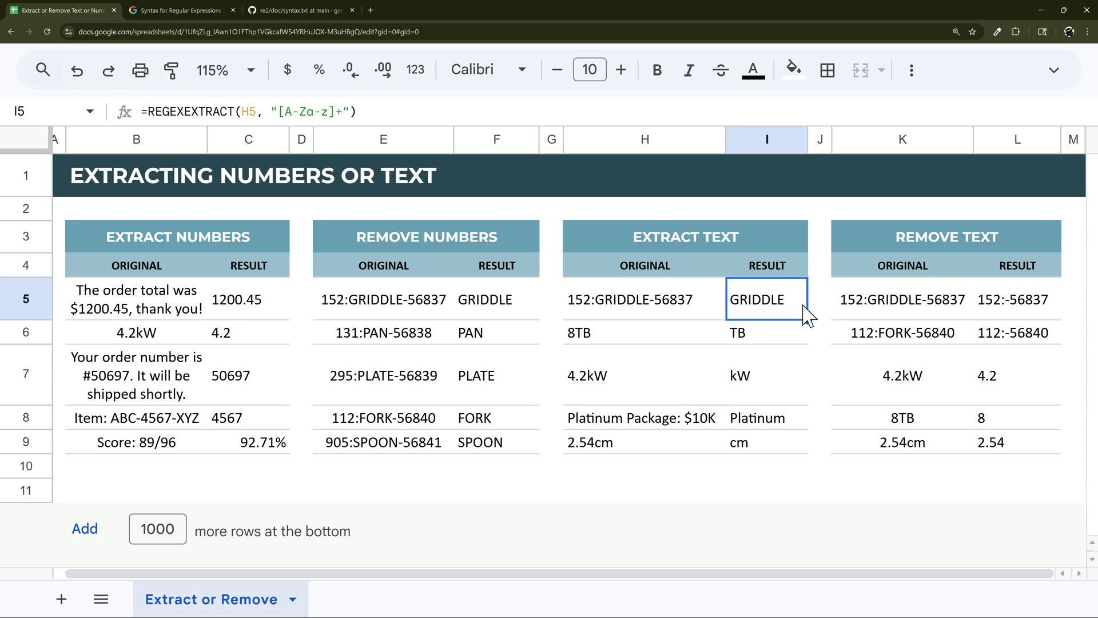
{"action": "left_click_drag", "start_coordinate": [808, 319], "coordinate": [790, 452]}
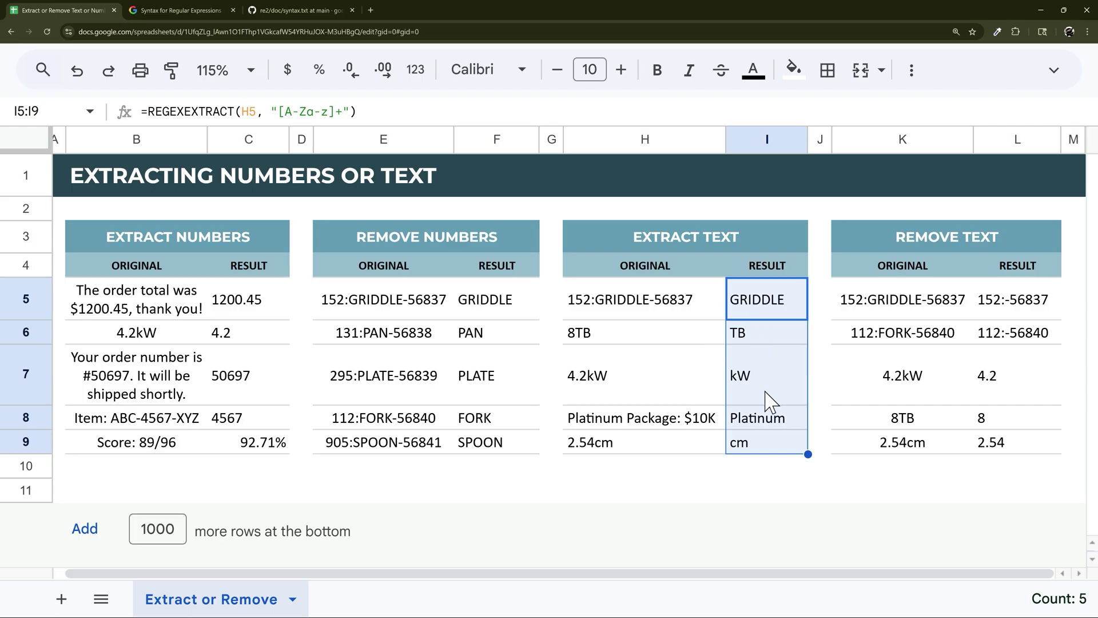
{"action": "left_click", "coordinate": [598, 423]}
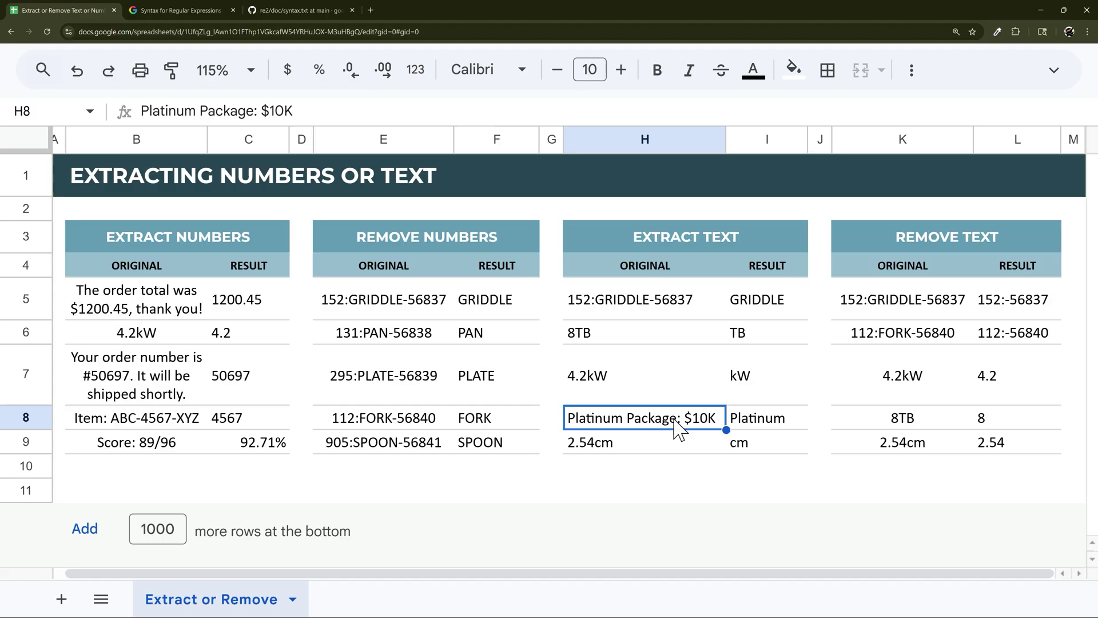
Step: Add \s to I5's pattern, copy it down to I9, and widen column I for Platinum Package
{"action": "left_click", "coordinate": [775, 322]}
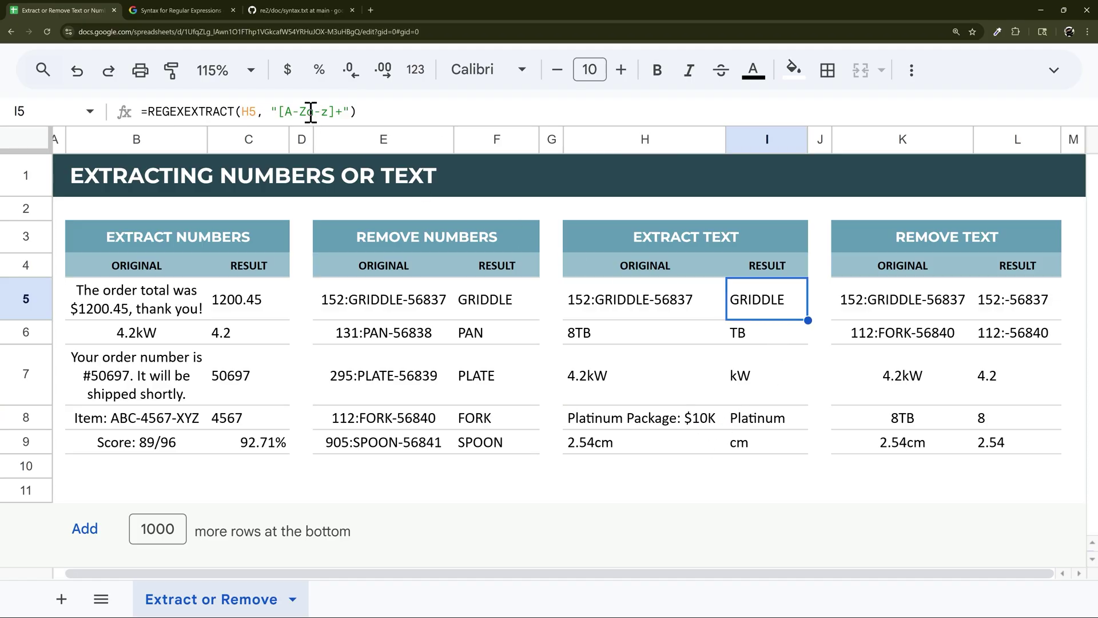
{"action": "left_click", "coordinate": [330, 112]}
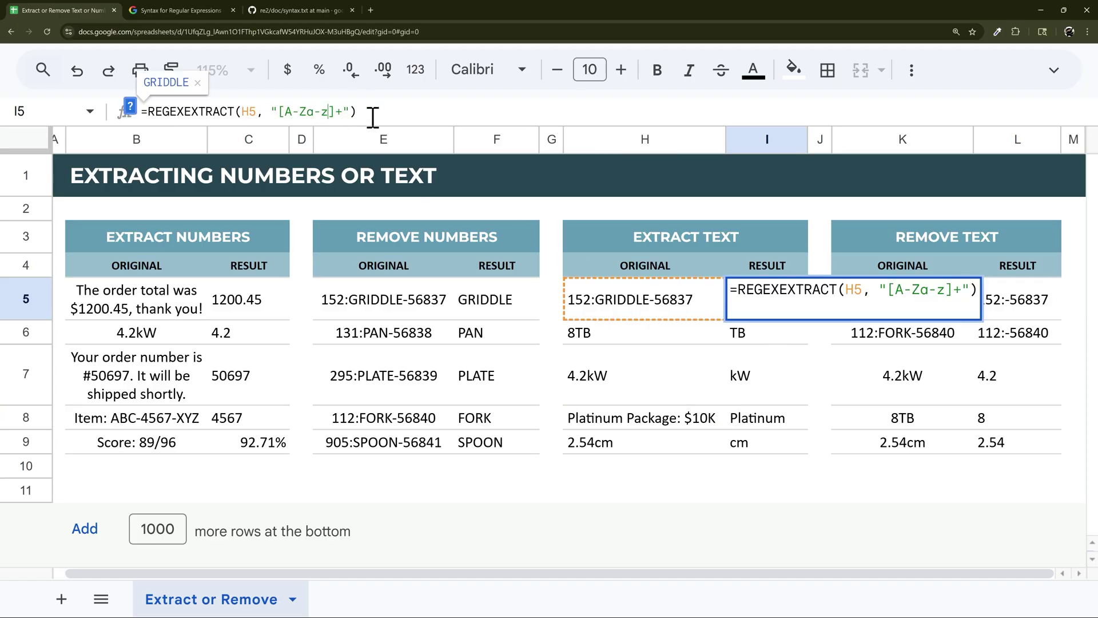
{"action": "type", "text": "\\s"}
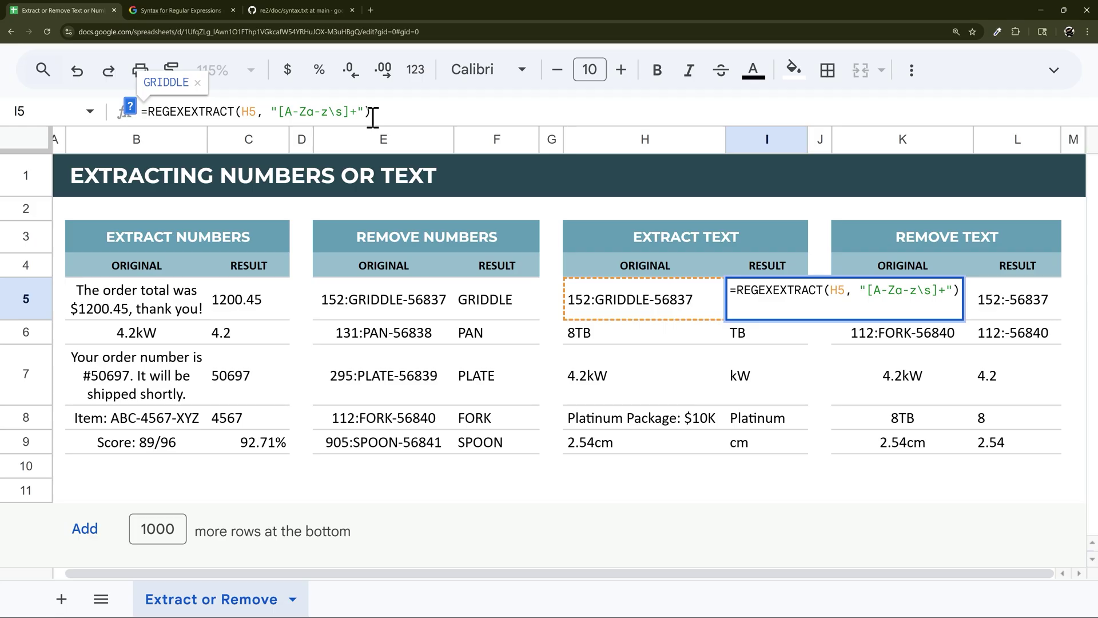
{"action": "key", "text": "Return"}
{"action": "left_click", "coordinate": [775, 314]}
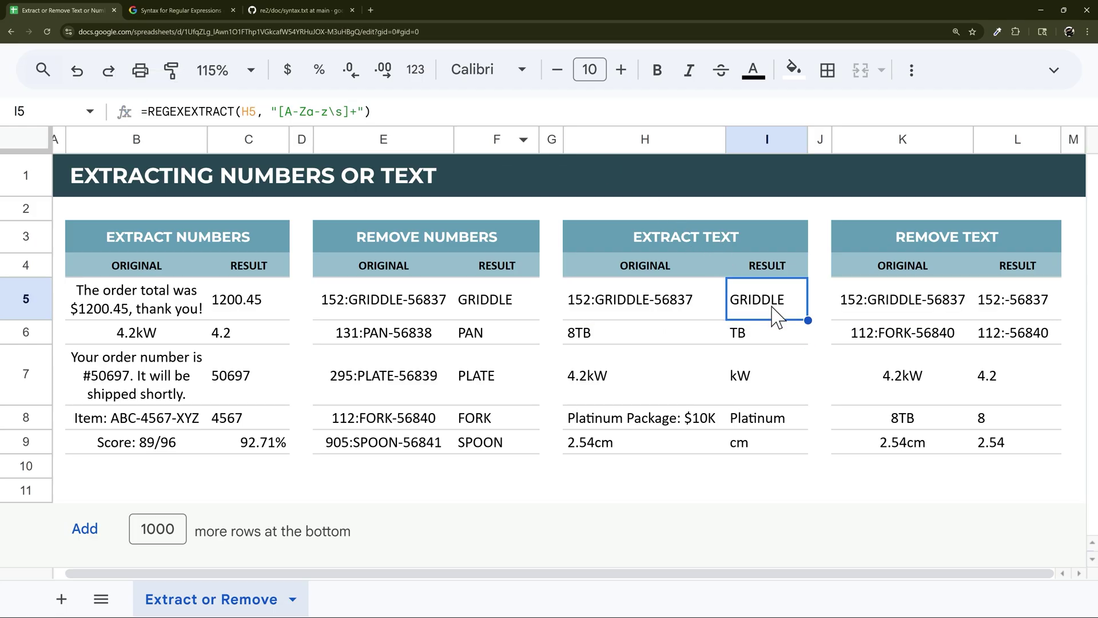
{"action": "left_click_drag", "start_coordinate": [808, 320], "coordinate": [798, 452]}
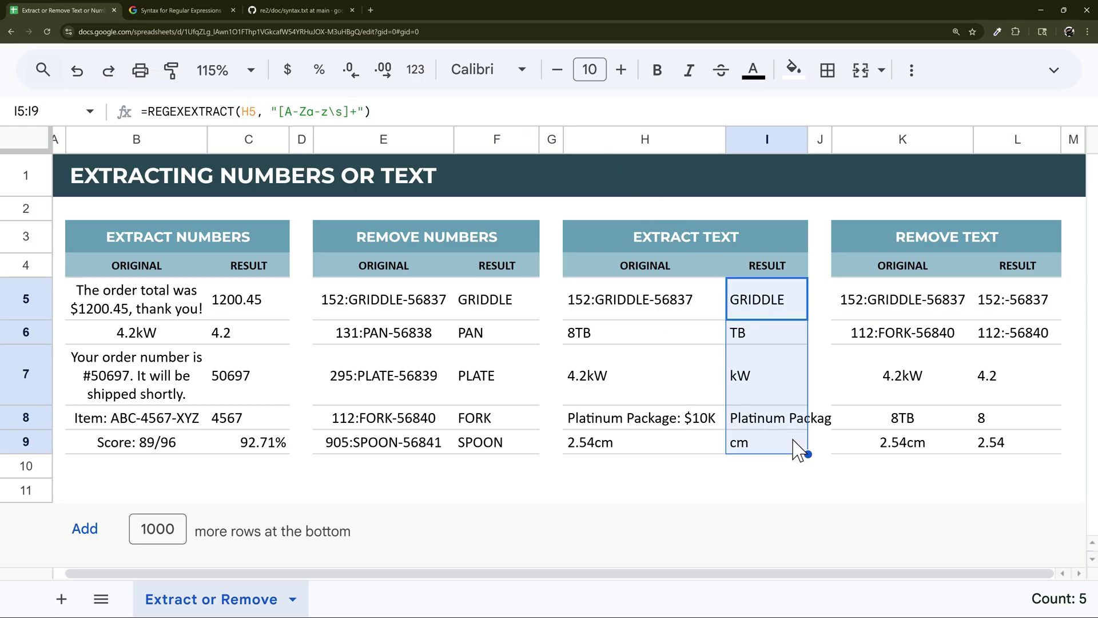
{"action": "left_click", "coordinate": [797, 422]}
{"action": "mouse_move", "coordinate": [807, 139]}
{"action": "left_mouse_down"}
{"action": "mouse_move", "coordinate": [846, 141]}
{"action": "mouse_move", "coordinate": [793, 144]}
{"action": "left_mouse_up"}
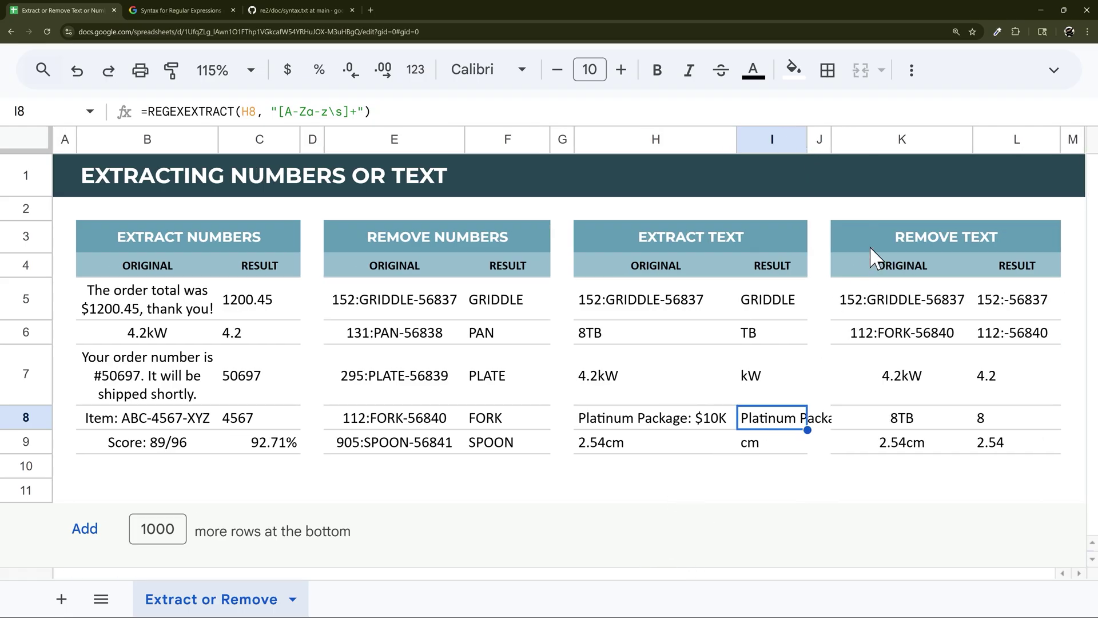
Step: Compare the Remove Text formula in L5 with the Remove Numbers (F5) and Extract Text (I5) formulas
{"action": "left_click", "coordinate": [896, 314]}
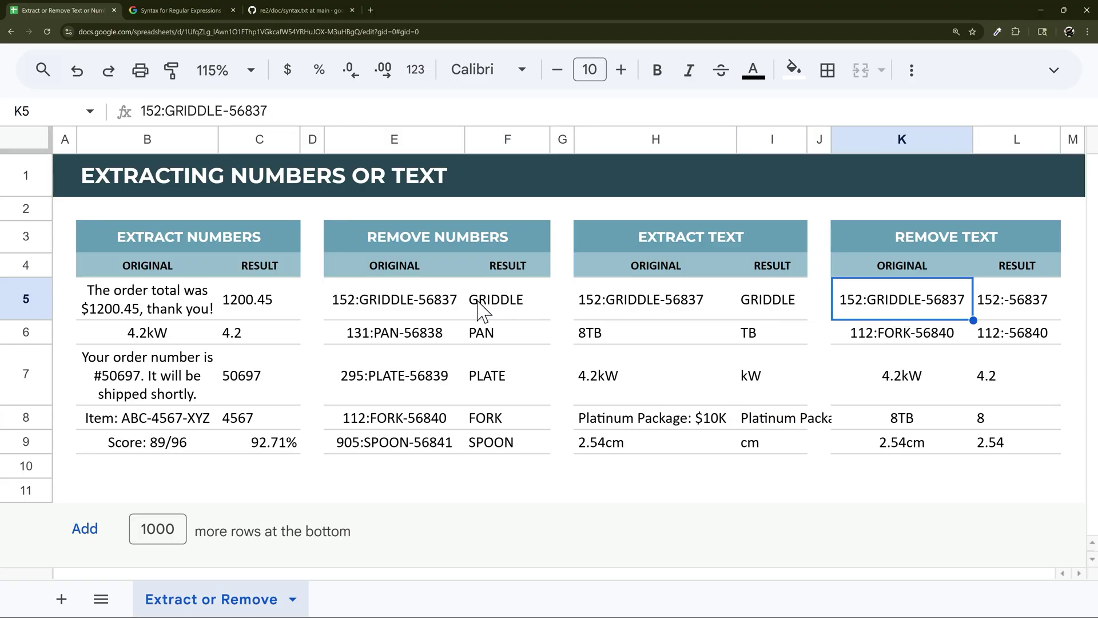
{"action": "left_click", "coordinate": [497, 309]}
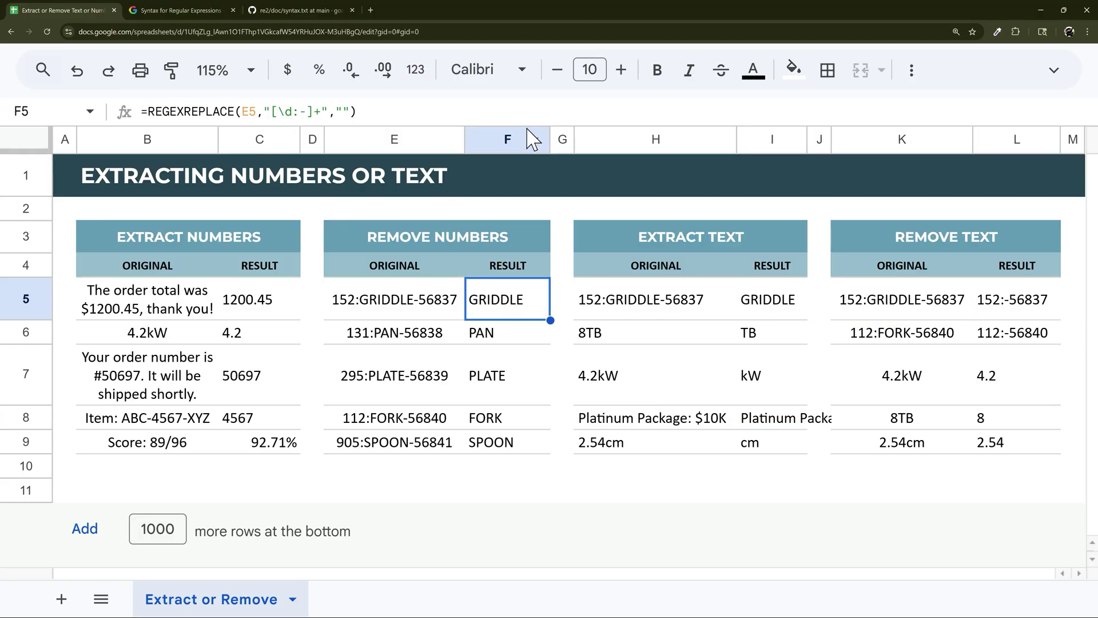
{"action": "left_click", "coordinate": [1021, 309]}
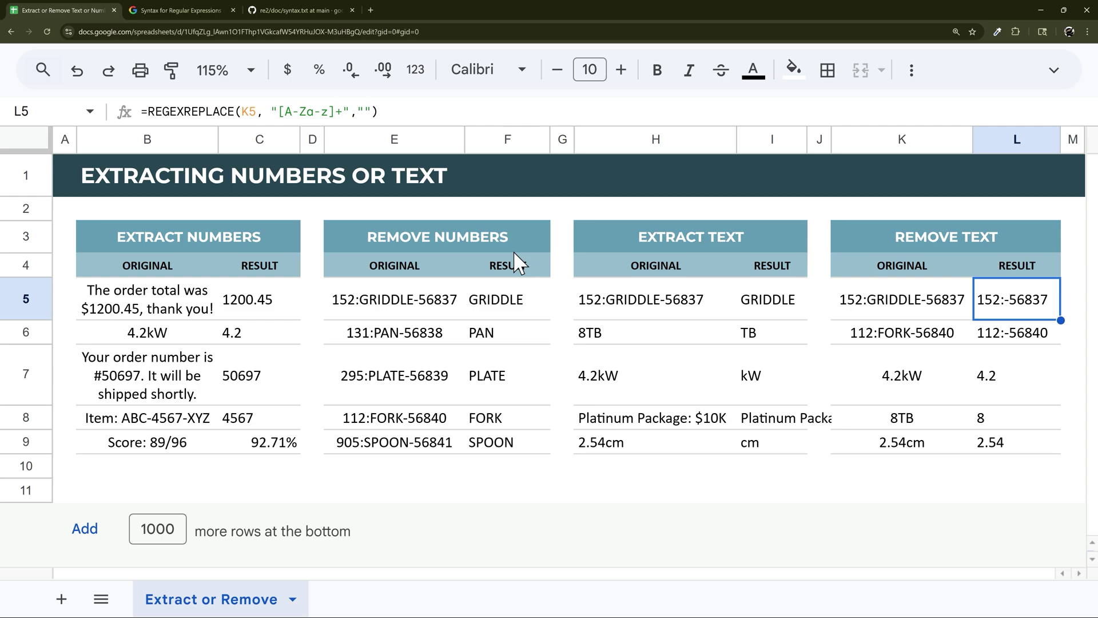
{"action": "left_click", "coordinate": [275, 103]}
{"action": "left_click_drag", "start_coordinate": [278, 110], "coordinate": [338, 110]}
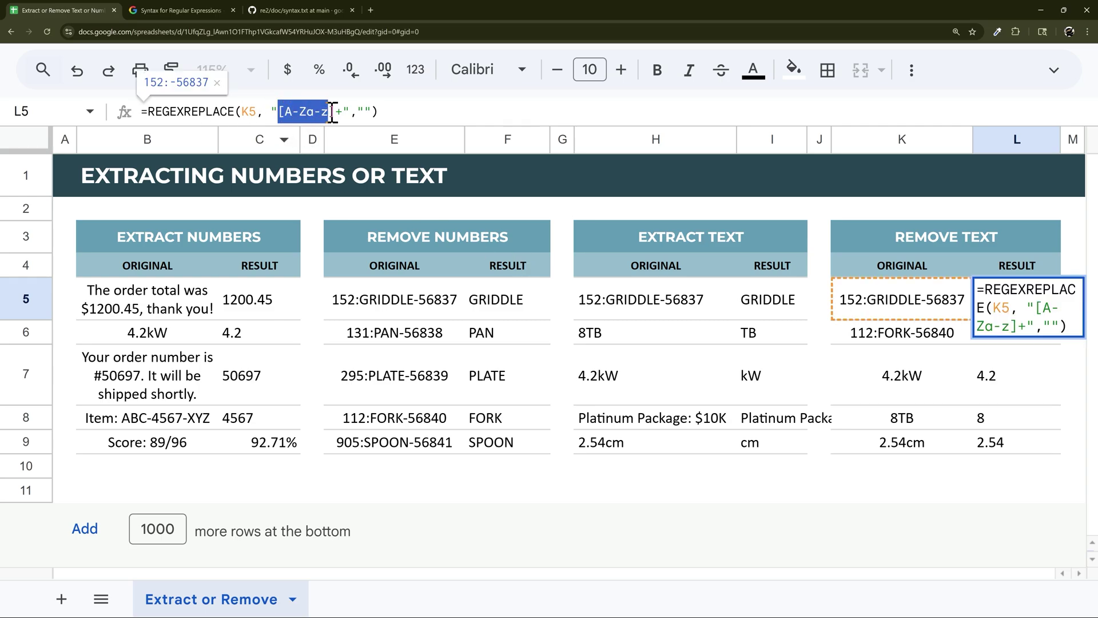
{"action": "key", "text": "Escape"}
{"action": "left_click", "coordinate": [764, 307]}
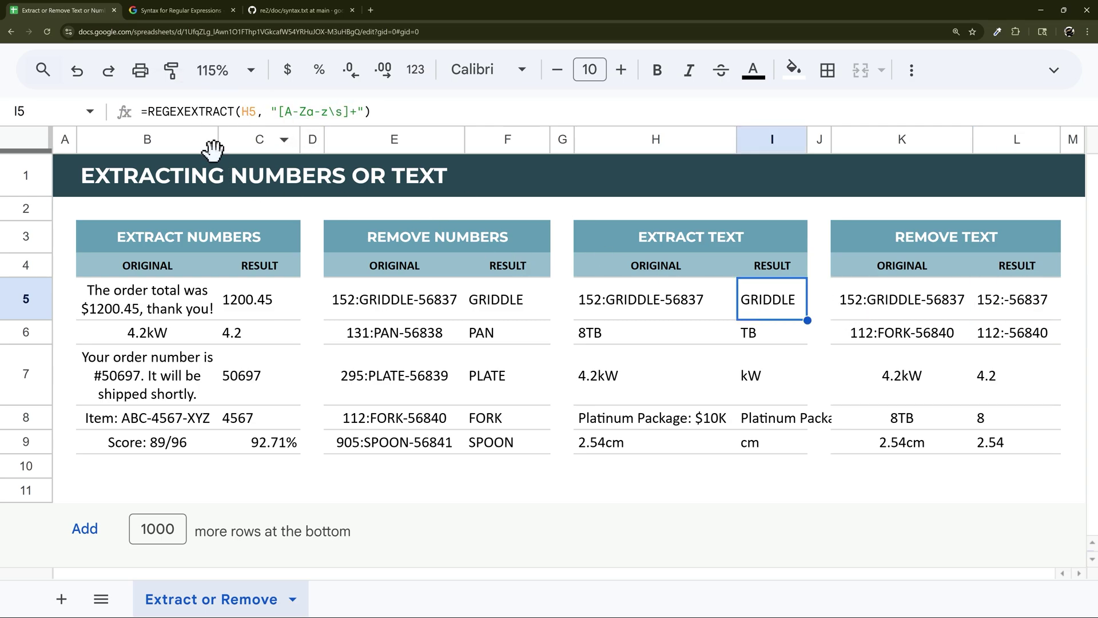
{"action": "left_click", "coordinate": [172, 111]}
{"action": "left_click", "coordinate": [1009, 321]}
{"action": "double_click", "coordinate": [993, 316]}
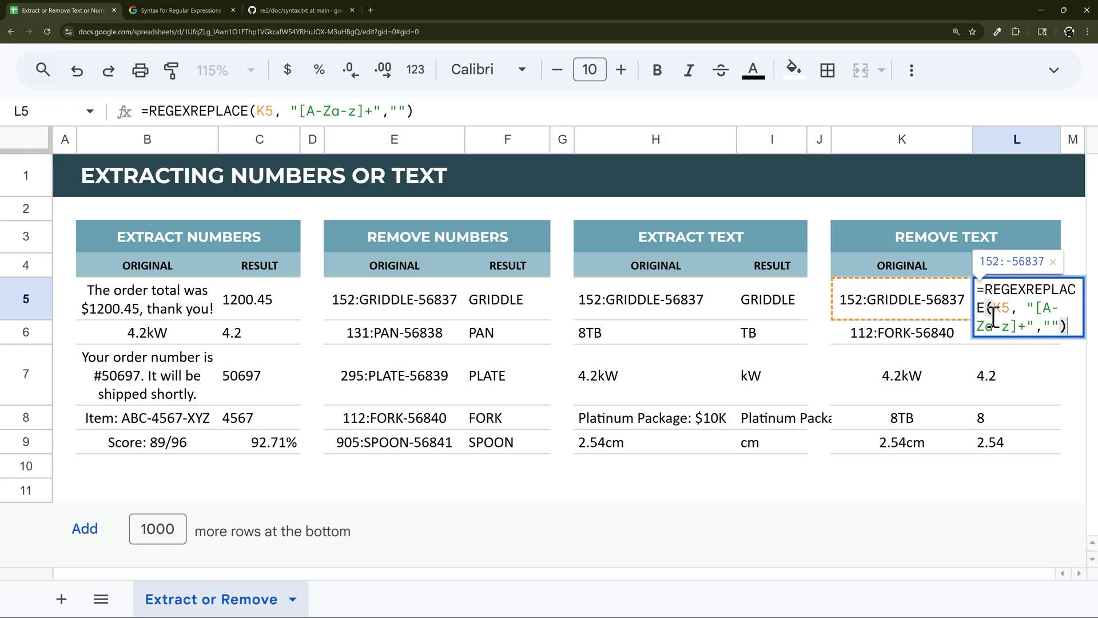
Step: Insert six new columns to the right of the selected columns H through M
{"action": "left_click_drag", "start_coordinate": [1065, 140], "coordinate": [688, 140]}
{"action": "right_click", "coordinate": [688, 140]}
{"action": "left_click", "coordinate": [751, 325]}
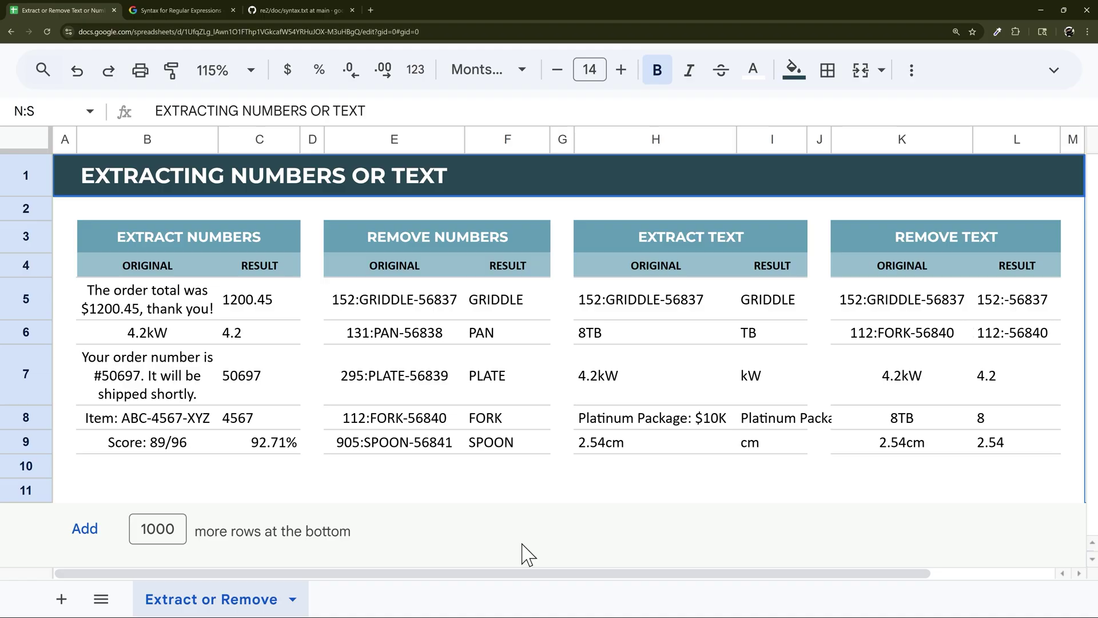
{"action": "left_click_drag", "start_coordinate": [503, 574], "coordinate": [628, 574]}
Step: Make L5 replace letters with a space, giving 152: -56837, and fill it down to L6
{"action": "double_click", "coordinate": [839, 316]}
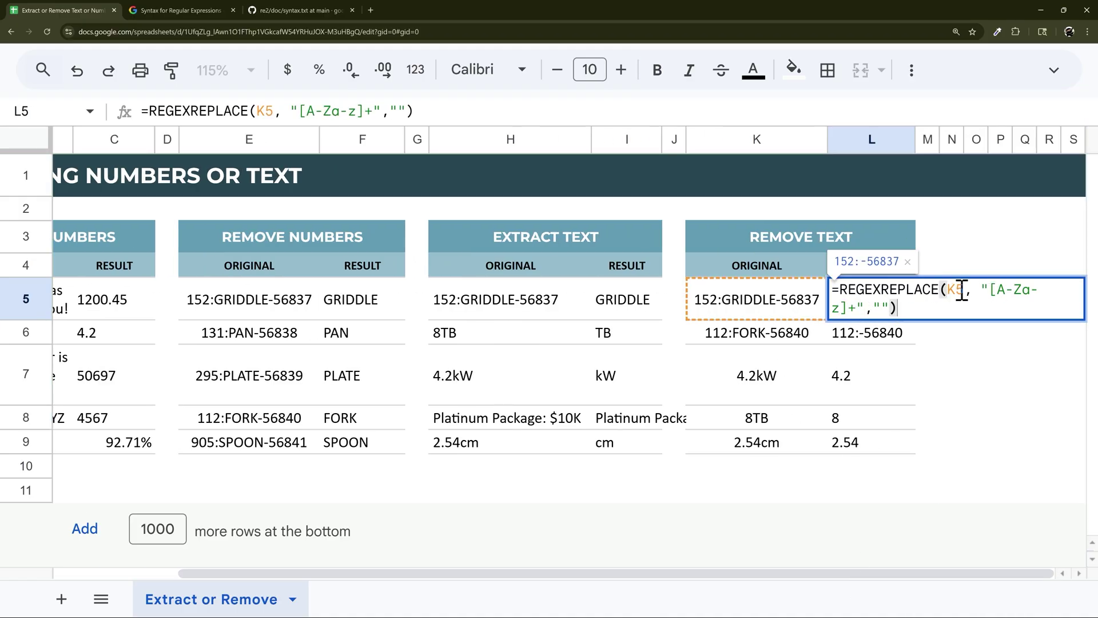
{"action": "left_click_drag", "start_coordinate": [998, 290], "coordinate": [1024, 290]}
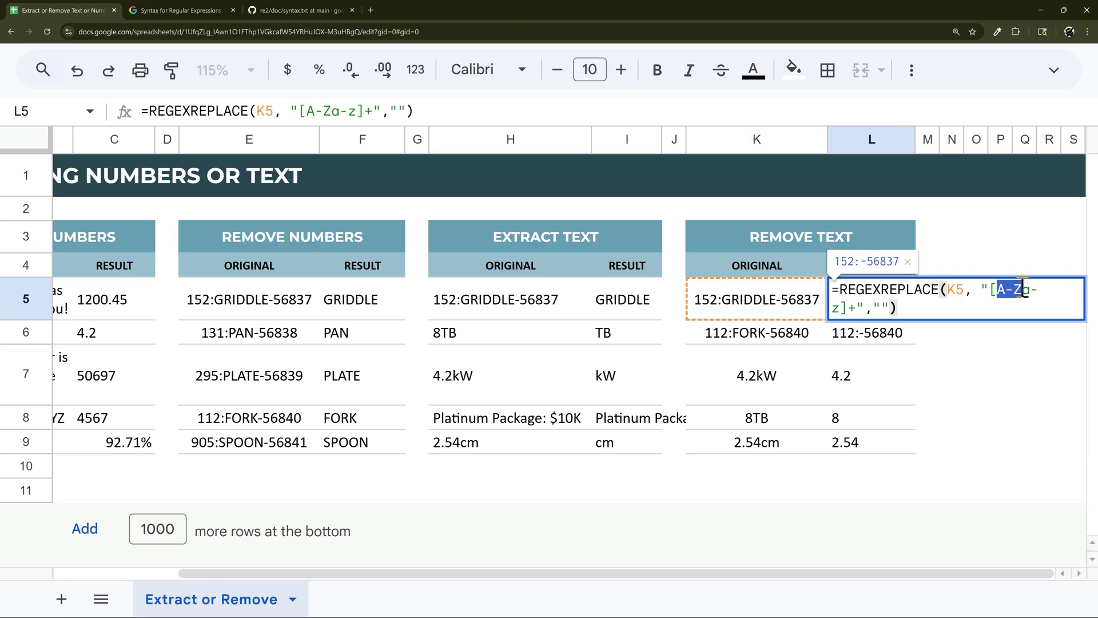
{"action": "left_click_drag", "start_coordinate": [858, 309], "coordinate": [852, 309]}
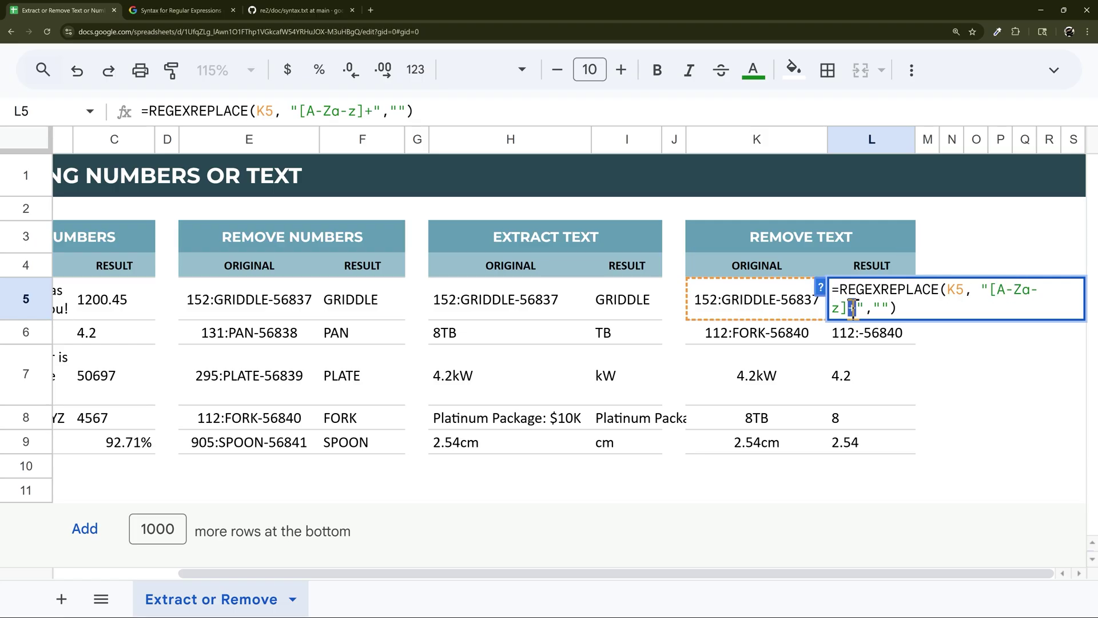
{"action": "left_click", "coordinate": [882, 308]}
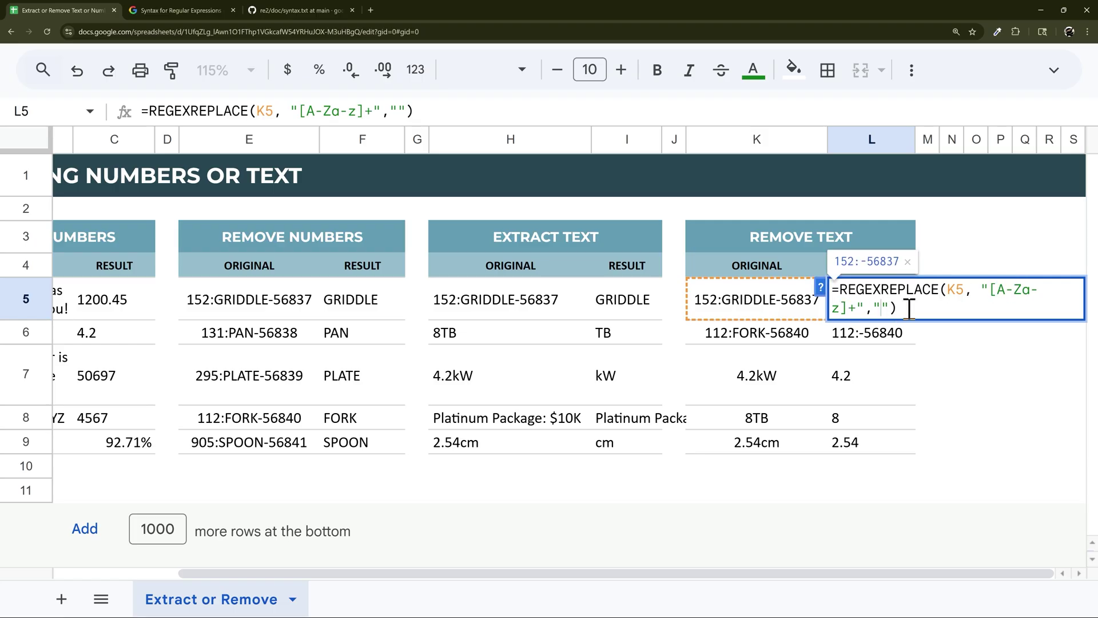
{"action": "key", "text": "Return"}
{"action": "left_click", "coordinate": [904, 306]}
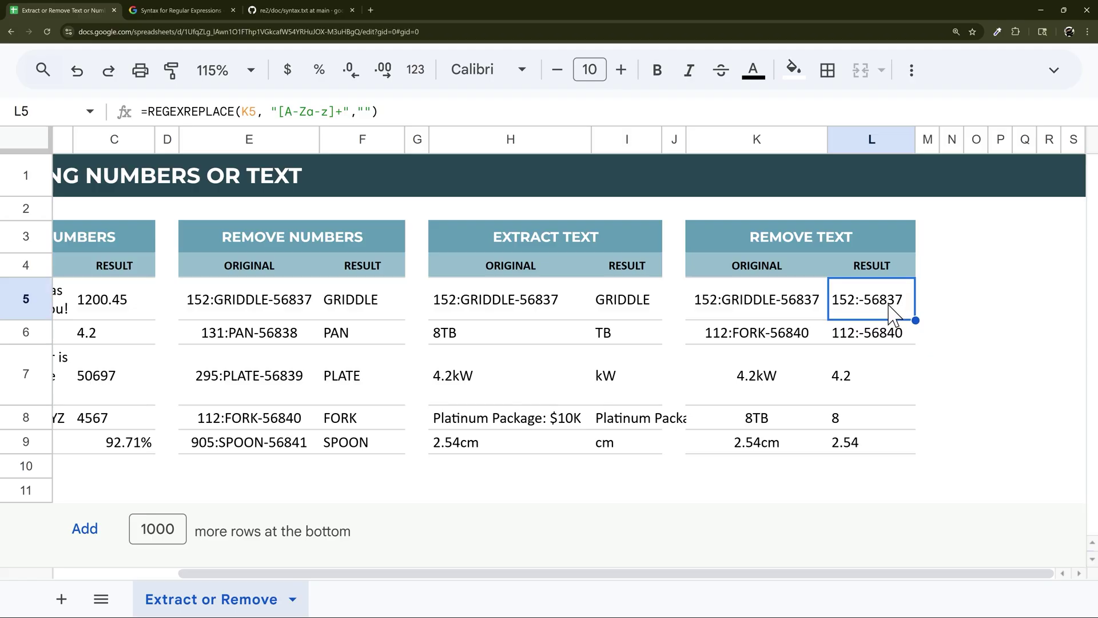
{"action": "double_click", "coordinate": [905, 306]}
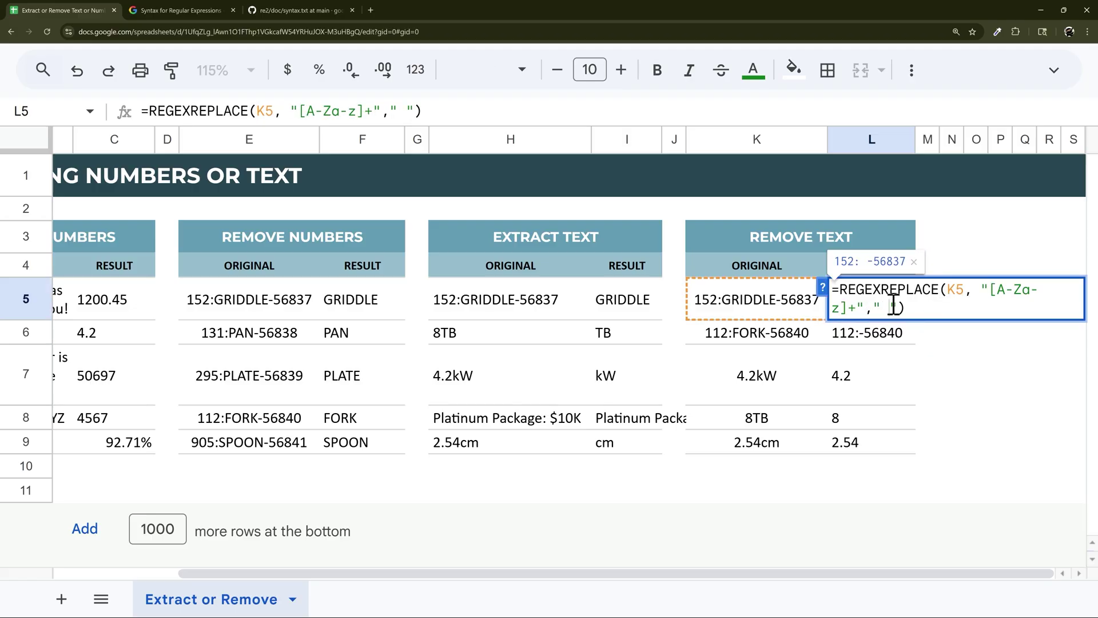
{"action": "key", "text": "Return"}
{"action": "left_click", "coordinate": [900, 311]}
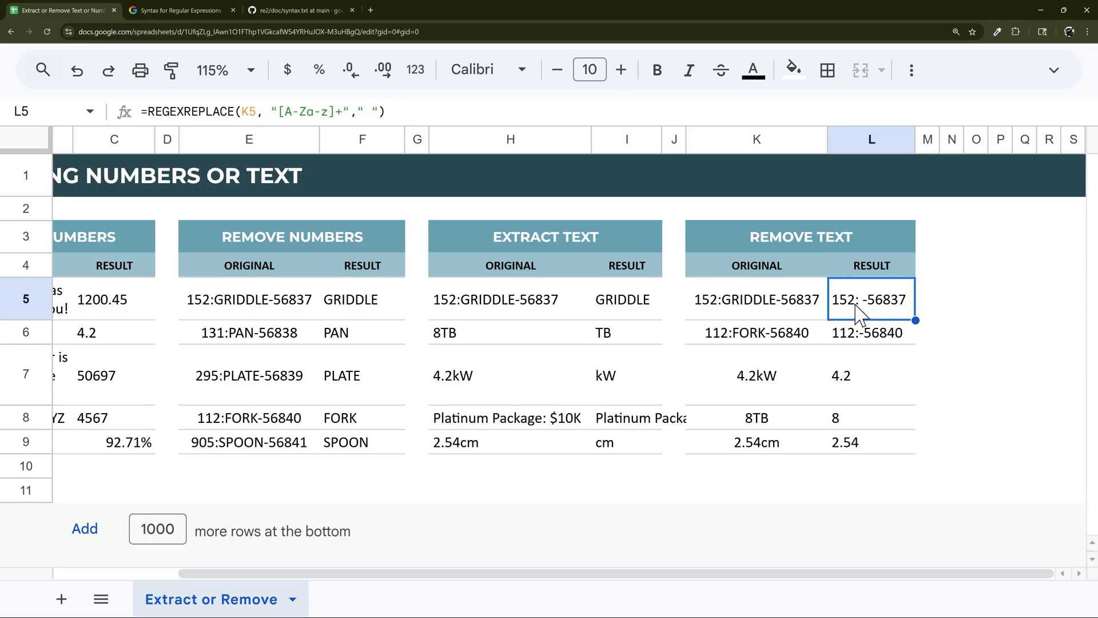
{"action": "left_click_drag", "start_coordinate": [916, 321], "coordinate": [915, 443]}
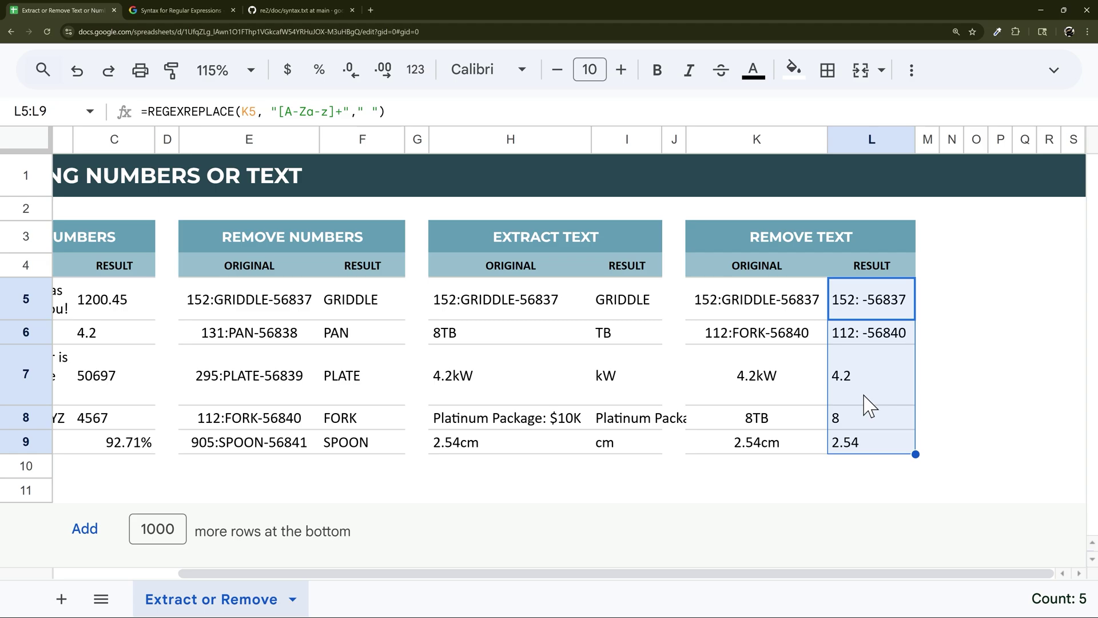
Step: Give L7 an empty replacement so letters are stripped, and fill it down to L9 (4.2, 8, 2.54)
{"action": "left_click", "coordinate": [870, 451]}
{"action": "left_click", "coordinate": [373, 111]}
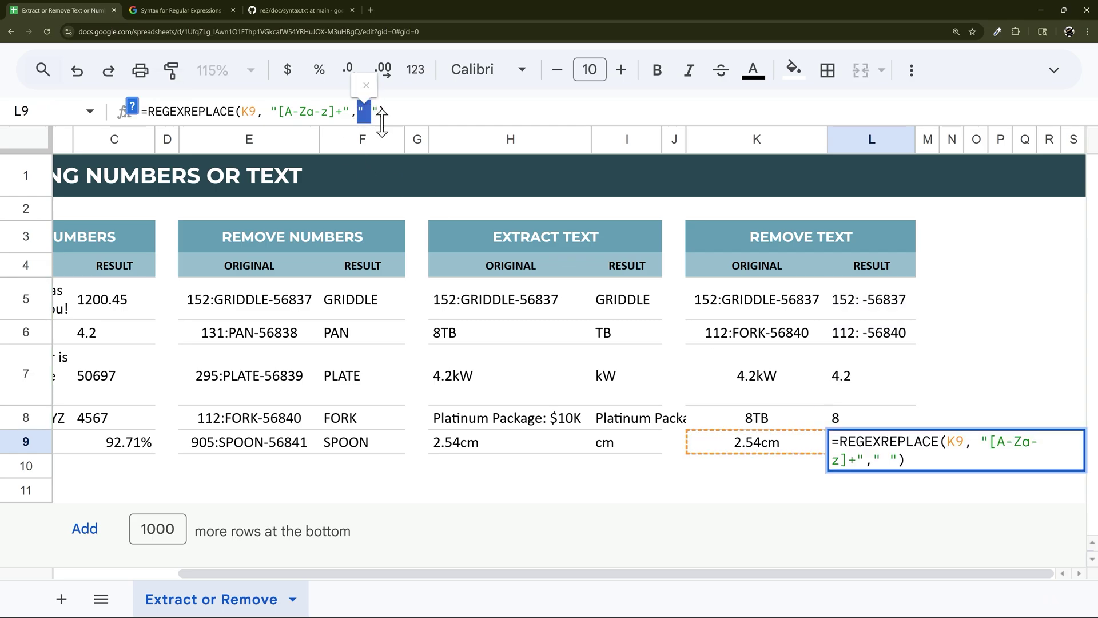
{"action": "key", "text": "Escape"}
{"action": "left_click_drag", "start_coordinate": [759, 376], "coordinate": [749, 447]}
{"action": "left_click", "coordinate": [881, 384]}
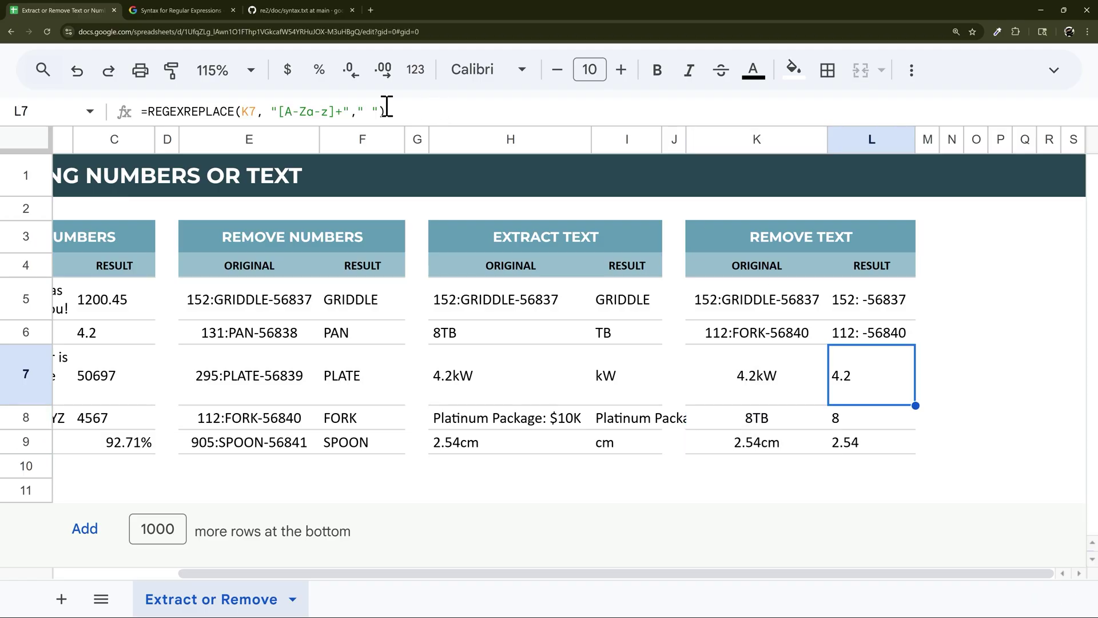
{"action": "left_click", "coordinate": [381, 106]}
{"action": "key", "text": "BackSpace"}
{"action": "key", "text": "Return"}
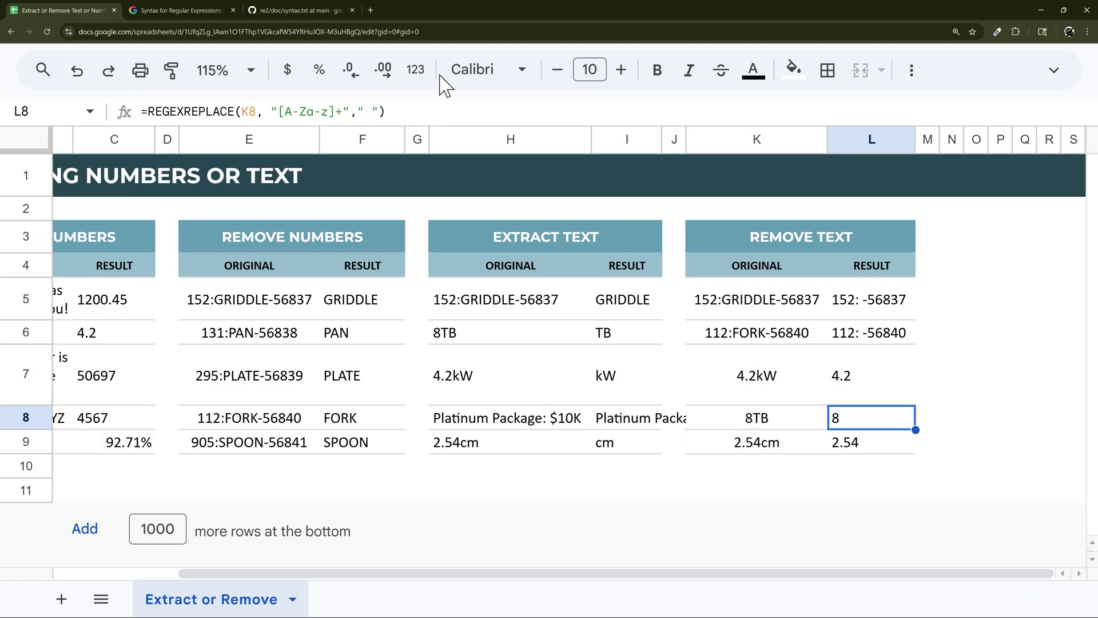
{"action": "left_click", "coordinate": [908, 400]}
{"action": "left_click_drag", "start_coordinate": [915, 405], "coordinate": [907, 446]}
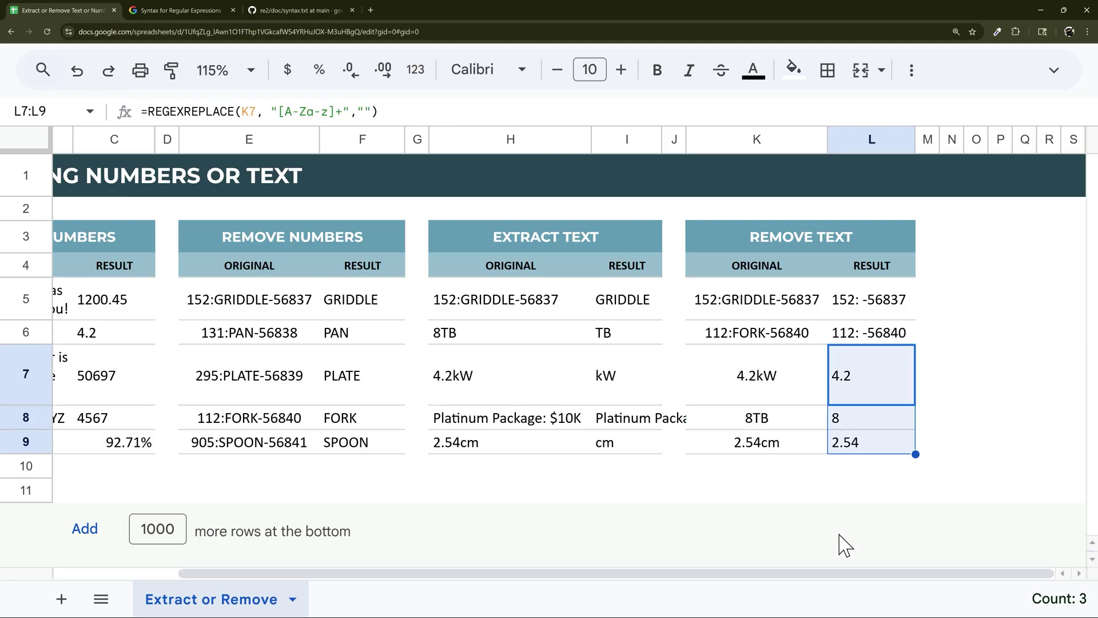
Step: Enter =sum(C5:C8) in D5 as a test total, which shows 0, and widen column D
{"action": "left_click_drag", "start_coordinate": [853, 574], "coordinate": [643, 592]}
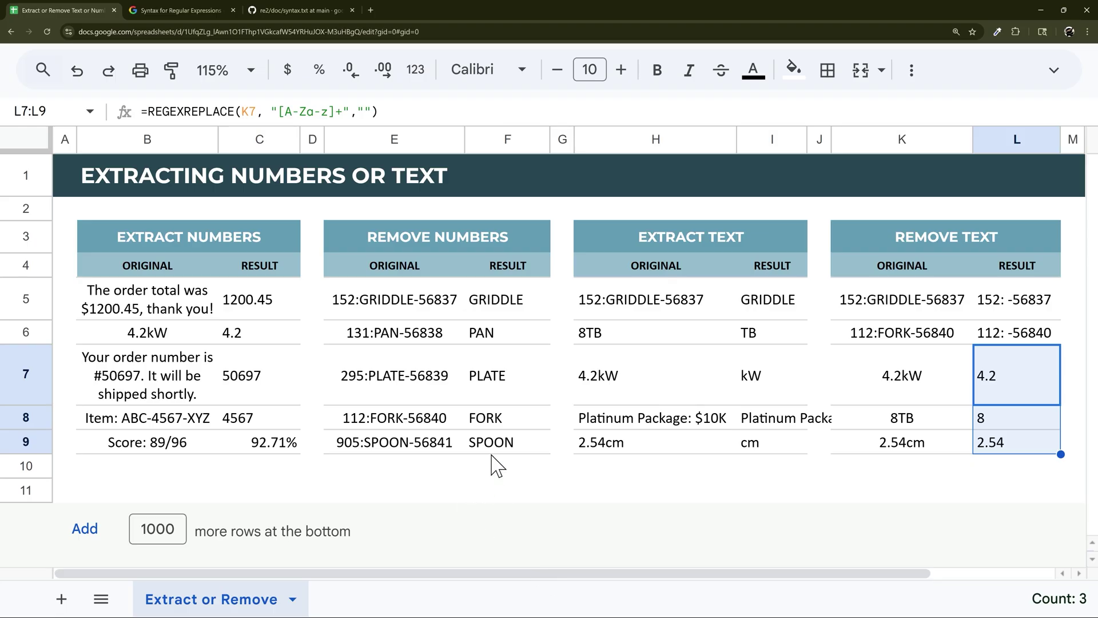
{"action": "left_click", "coordinate": [256, 303]}
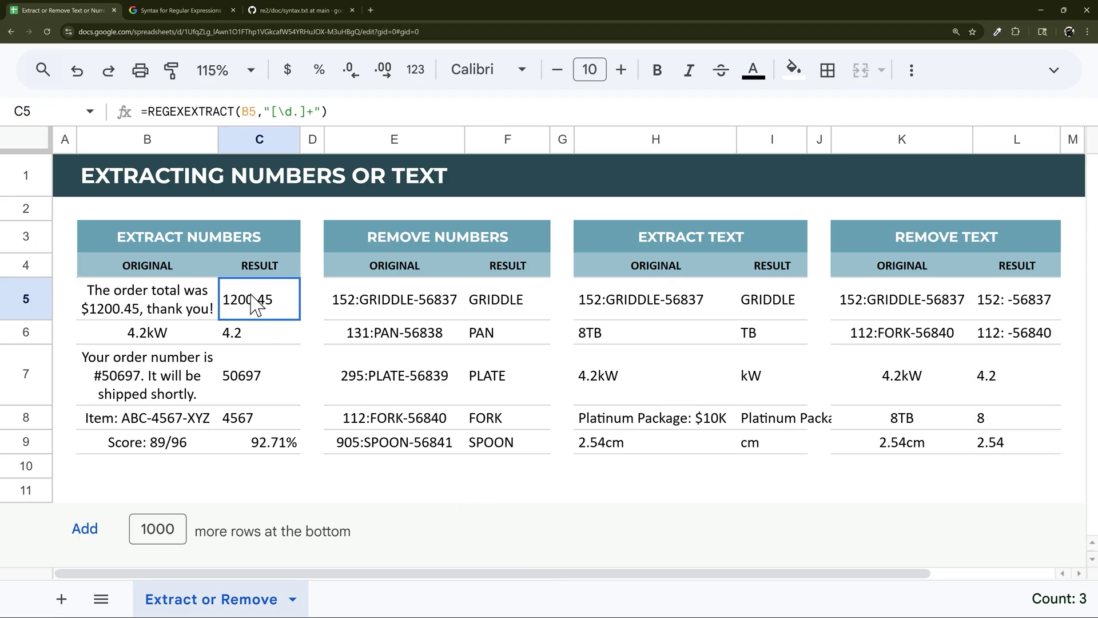
{"action": "left_click", "coordinate": [95, 302]}
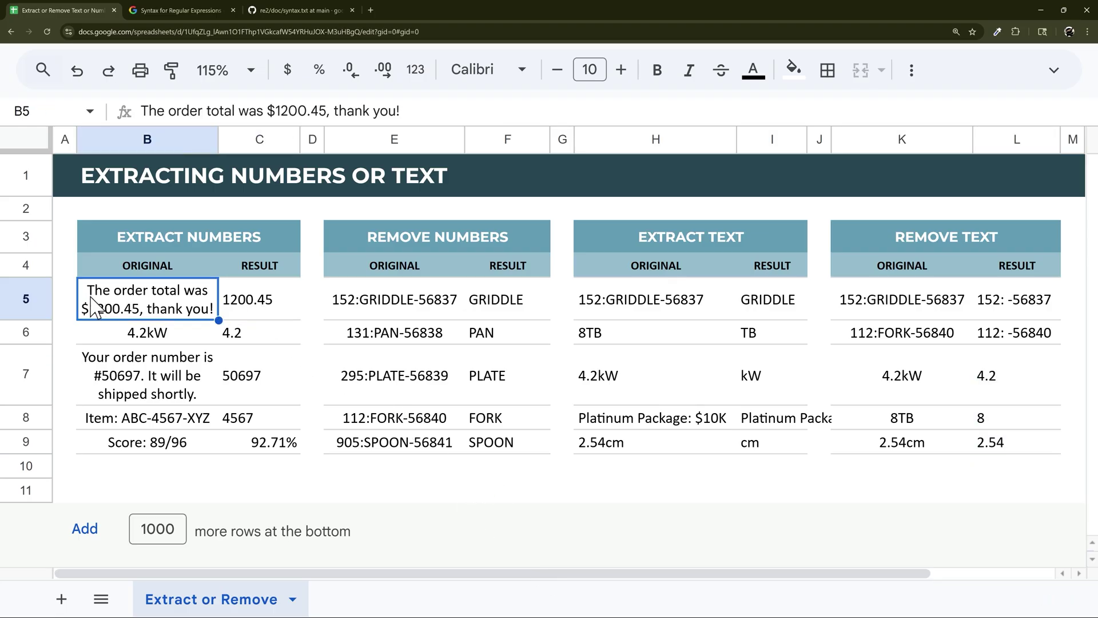
{"action": "left_click", "coordinate": [309, 300]}
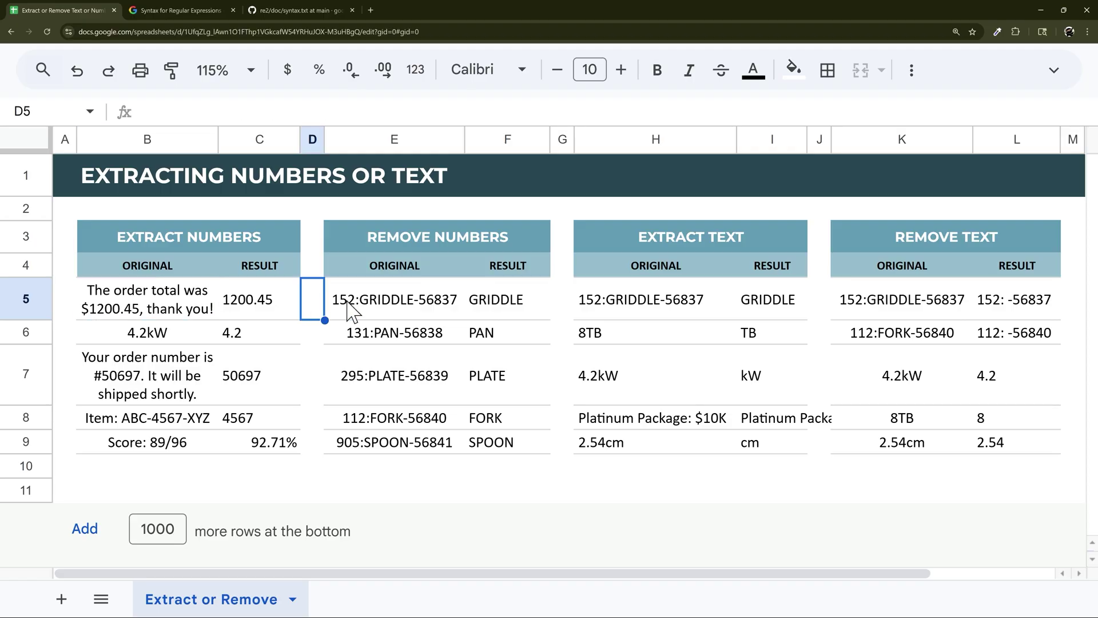
{"action": "type", "text": "=sum("}
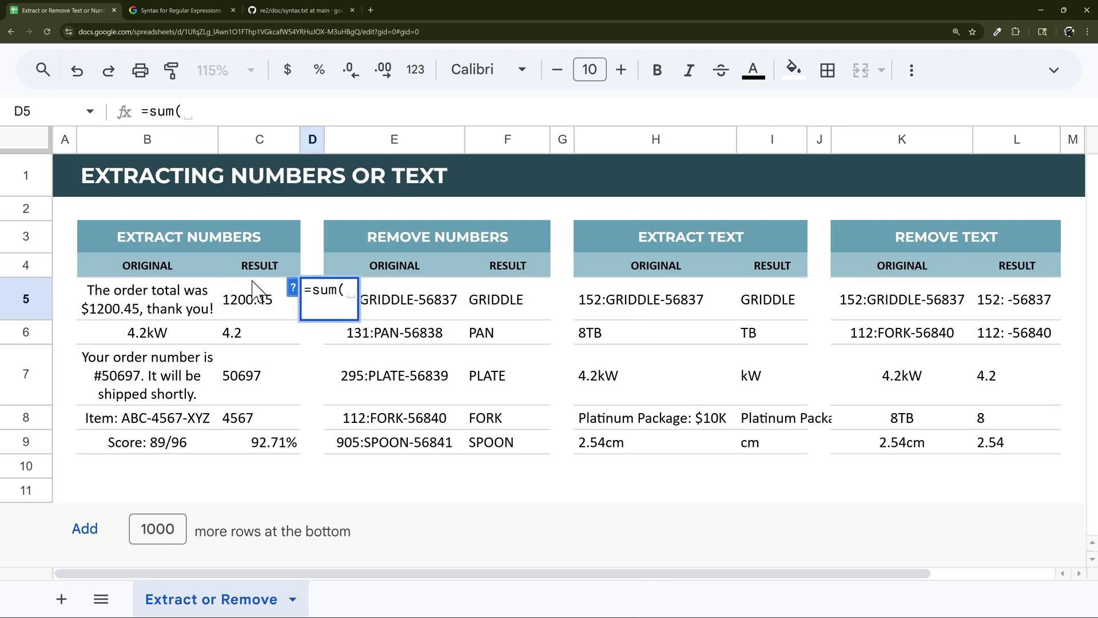
{"action": "left_click_drag", "start_coordinate": [257, 301], "coordinate": [263, 420]}
{"action": "key", "text": "Return"}
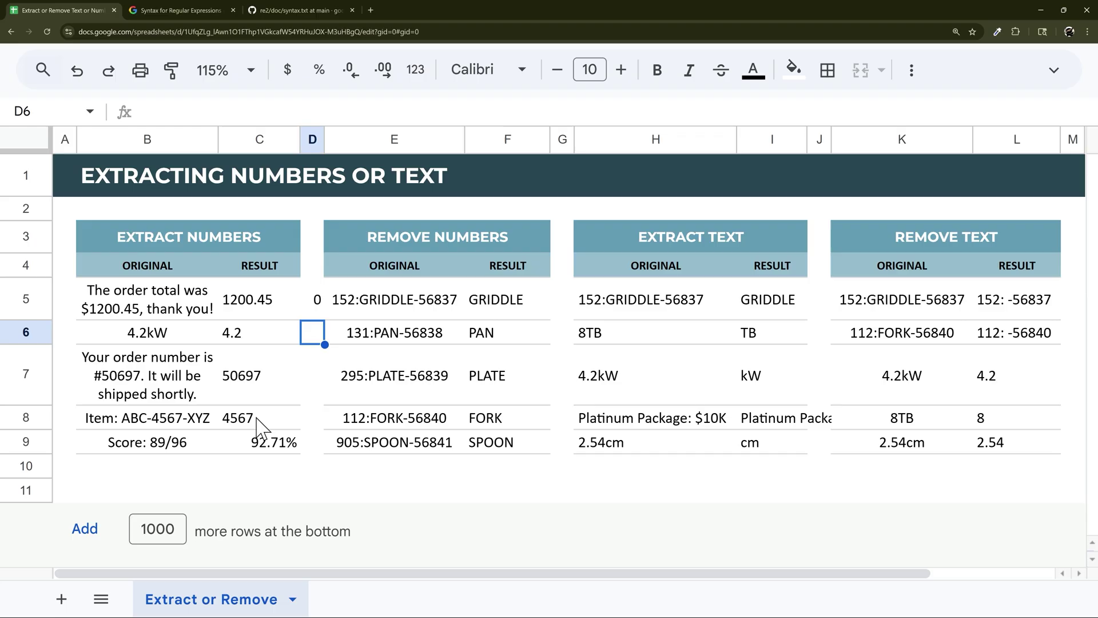
{"action": "left_click", "coordinate": [314, 303]}
{"action": "left_click_drag", "start_coordinate": [324, 139], "coordinate": [366, 140]}
Step: Wrap C5's formula in VALUE: =value(REGEXEXTRACT(B5,"[\d.]+"))
{"action": "left_click", "coordinate": [280, 312]}
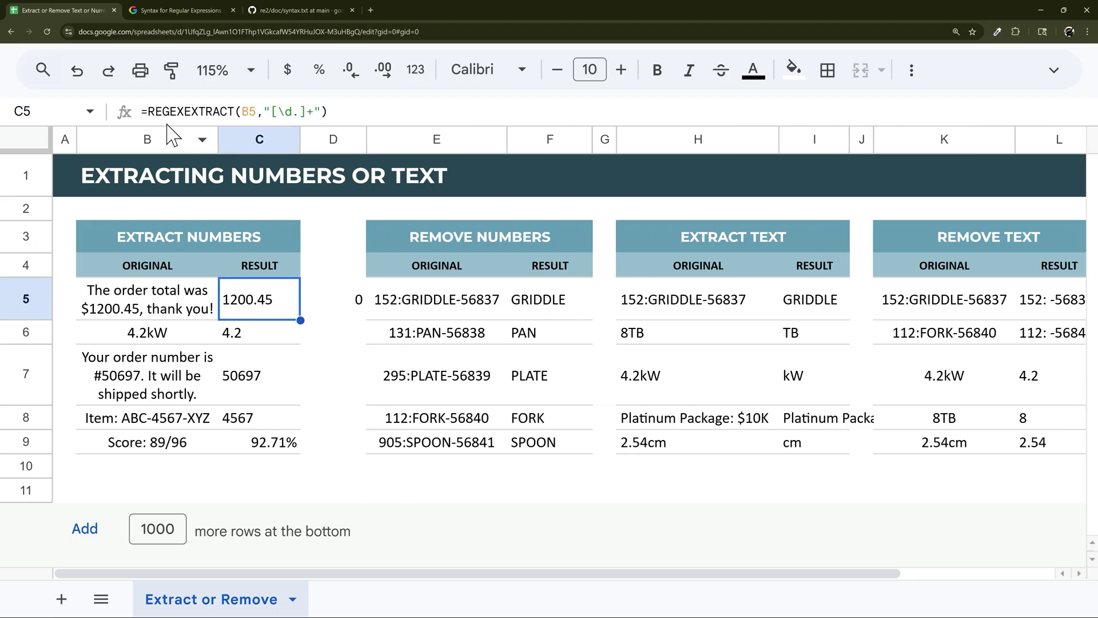
{"action": "left_click_drag", "start_coordinate": [149, 106], "coordinate": [235, 106]}
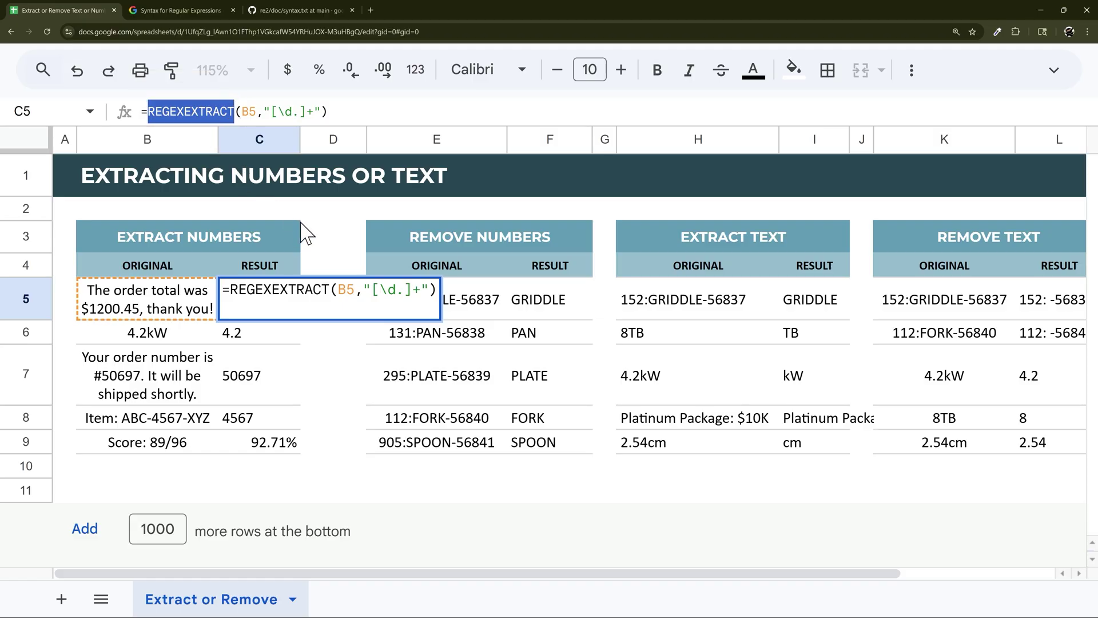
{"action": "left_click", "coordinate": [145, 111]}
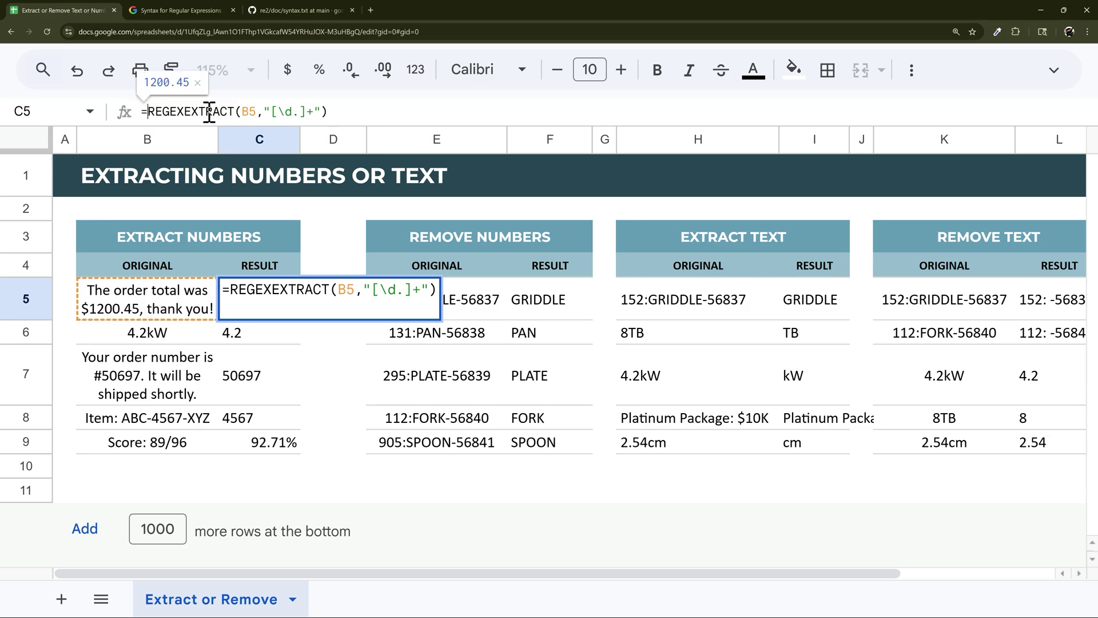
{"action": "type", "text": "value("}
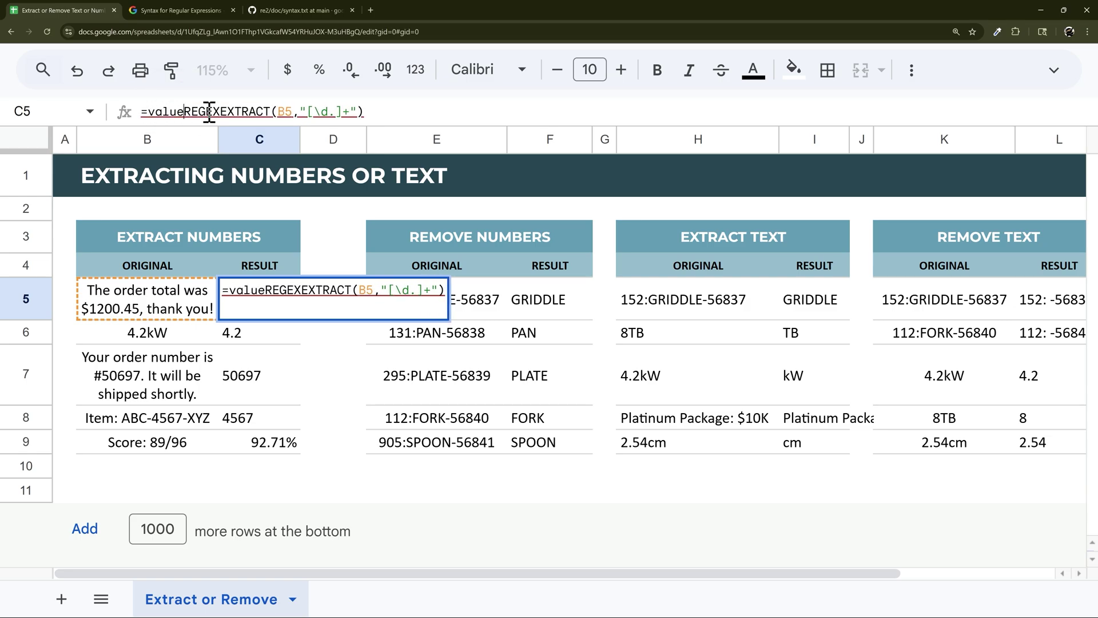
{"action": "key", "text": "End"}
{"action": "type", "text": ")"}
{"action": "key", "text": "Return"}
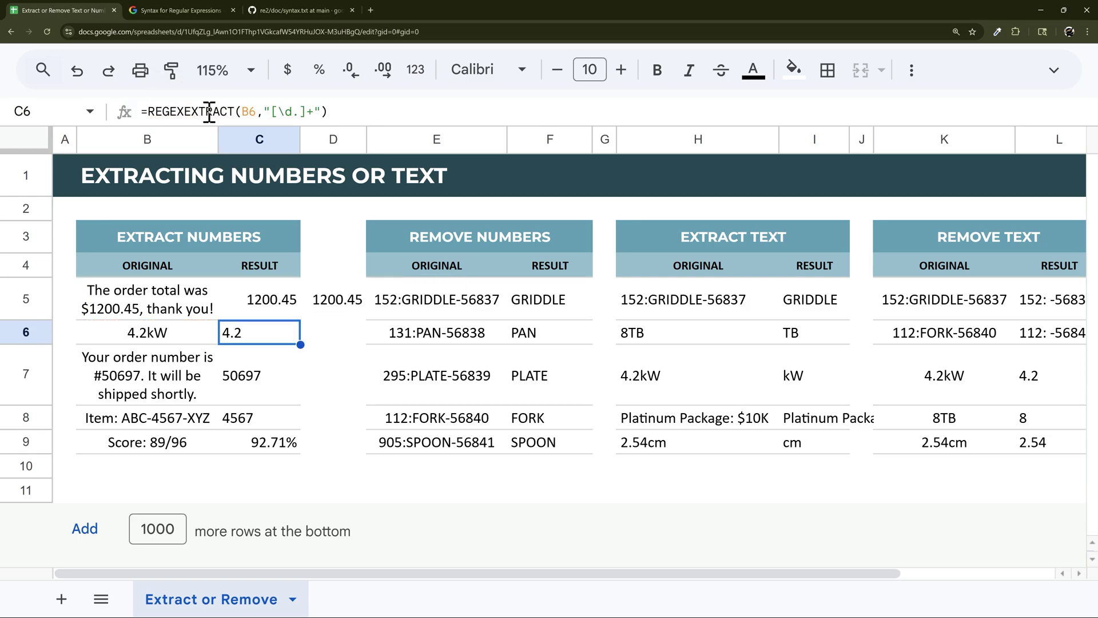
Step: Fill the VALUE formula down to C7, confirm D5 totals 51901.65, then inspect C9's formula
{"action": "left_click", "coordinate": [275, 302]}
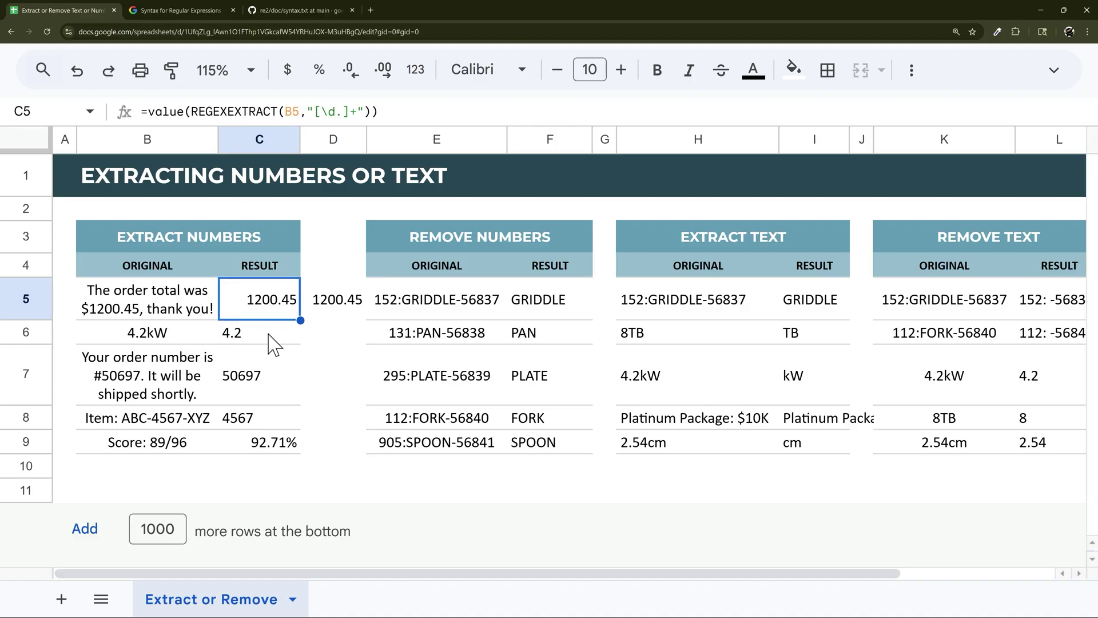
{"action": "left_click_drag", "start_coordinate": [298, 319], "coordinate": [297, 377]}
{"action": "left_click", "coordinate": [343, 306]}
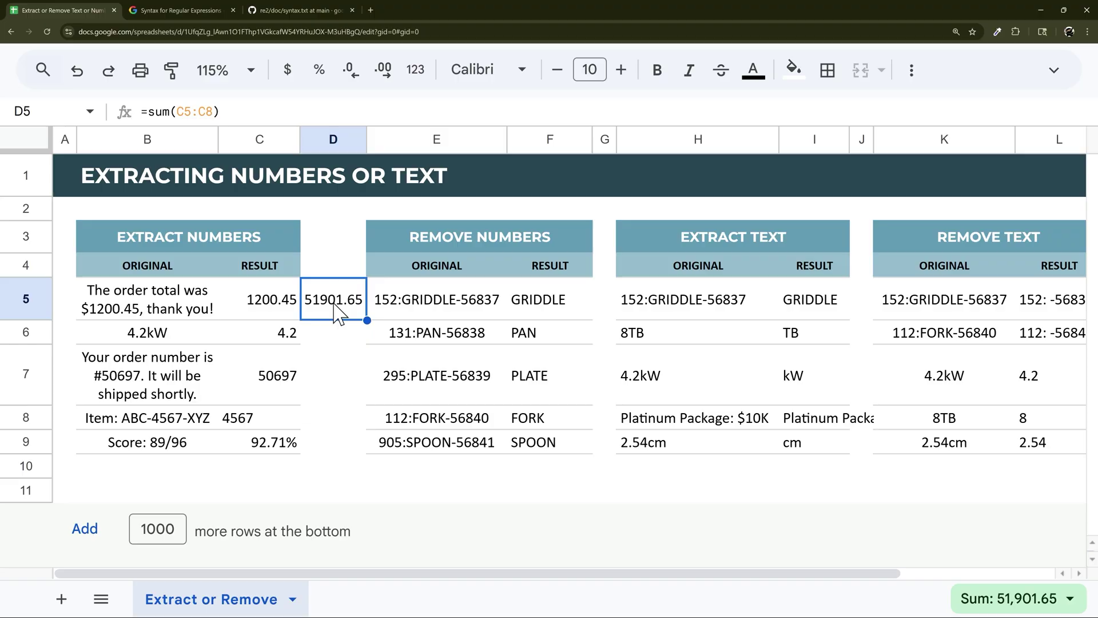
{"action": "left_click", "coordinate": [283, 314]}
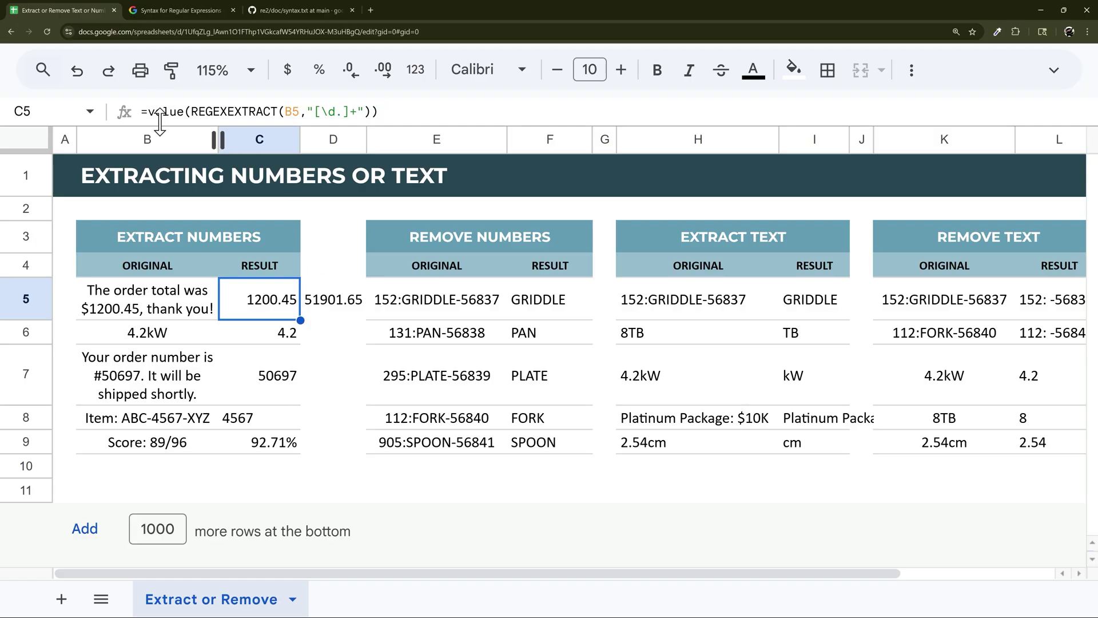
{"action": "left_click_drag", "start_coordinate": [150, 111], "coordinate": [190, 112]}
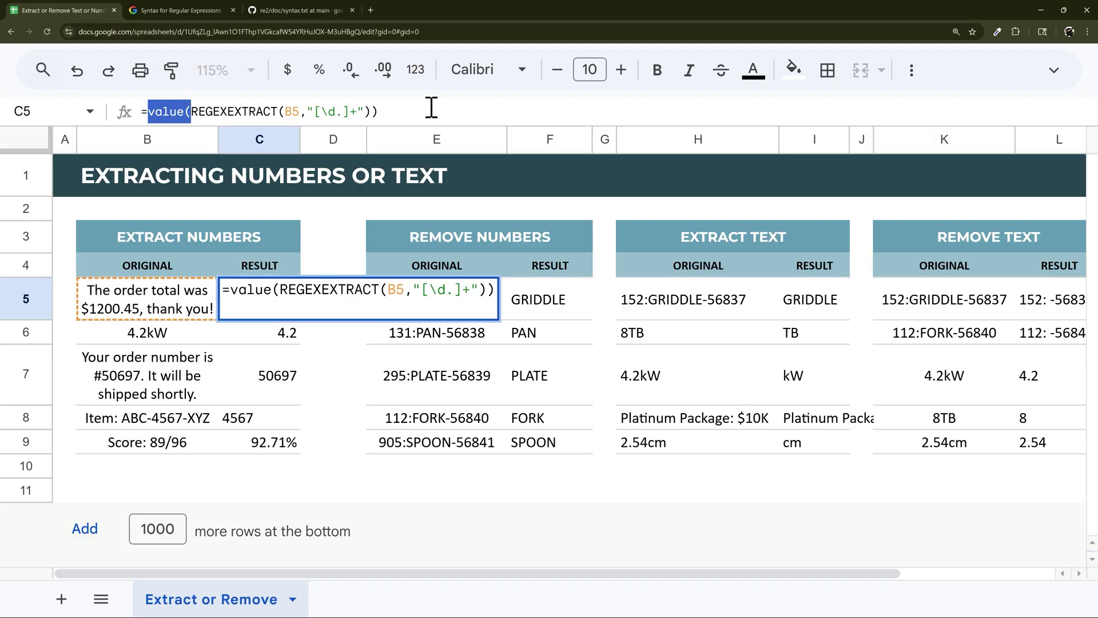
{"action": "key", "text": "Return"}
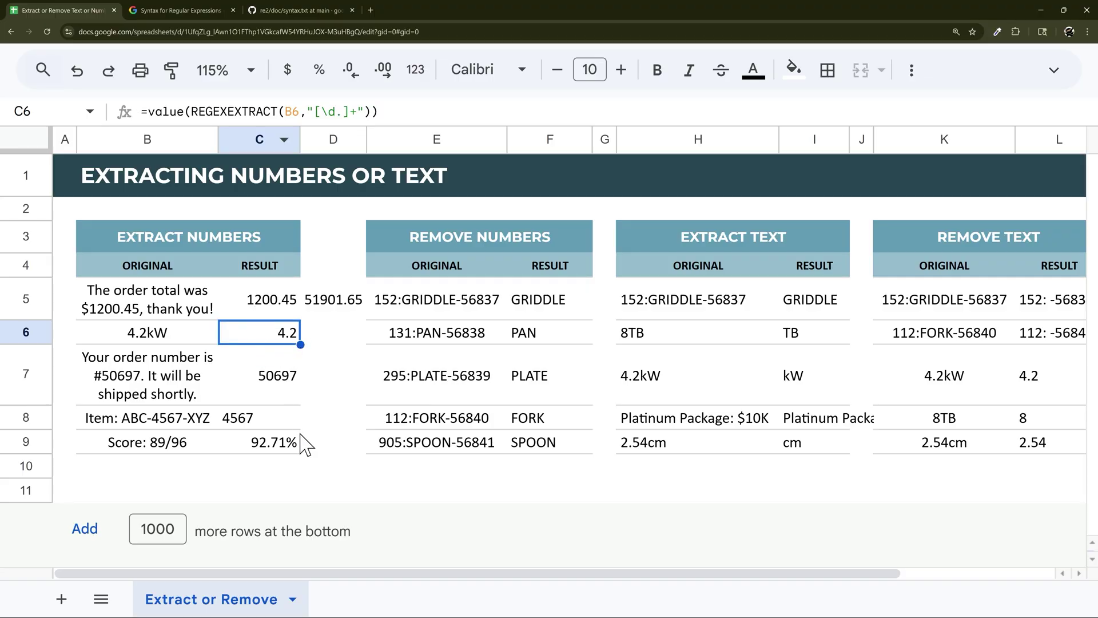
{"action": "left_click", "coordinate": [277, 452]}
Step: Leave C9's formula unchanged, delete the =sum(C5:C8) total from D5, and narrow column D back
{"action": "left_click_drag", "start_coordinate": [148, 111], "coordinate": [511, 109]}
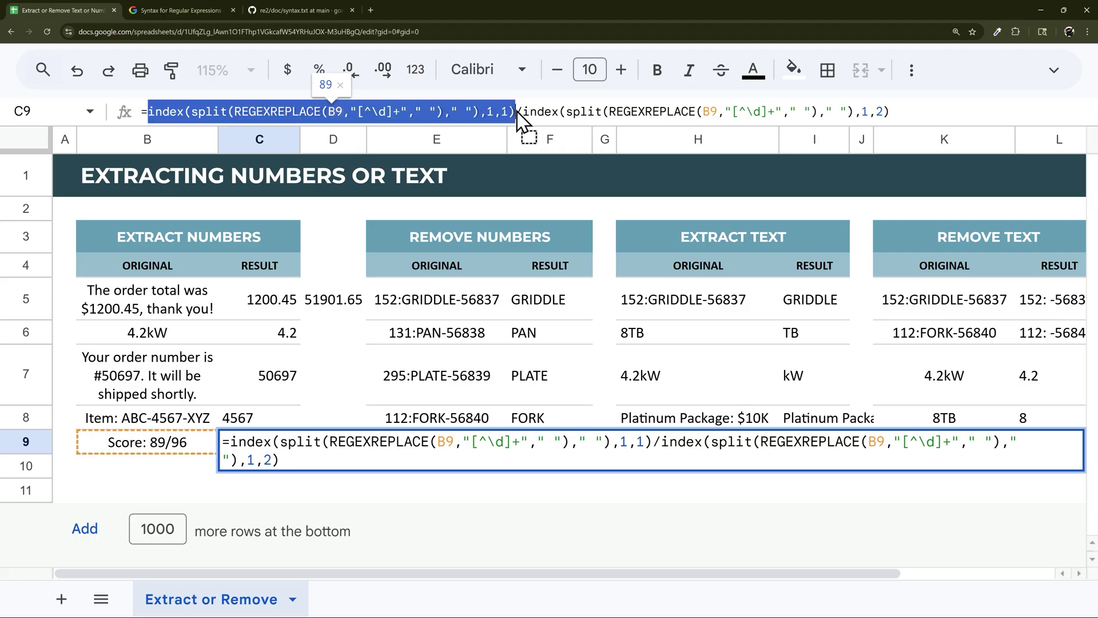
{"action": "left_click", "coordinate": [524, 111]}
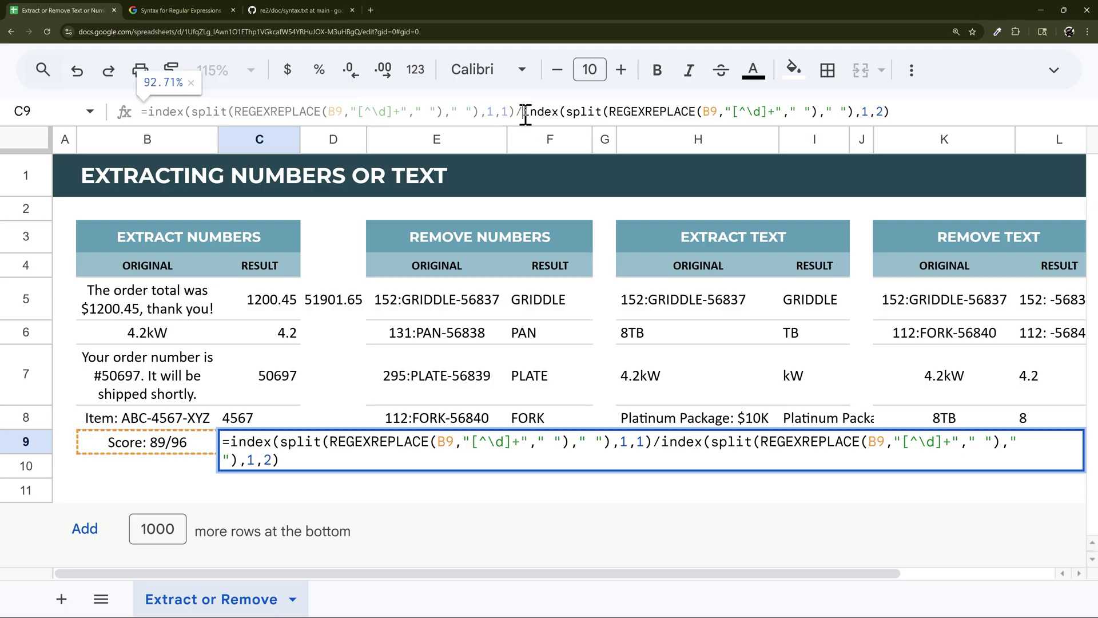
{"action": "key", "text": "Return"}
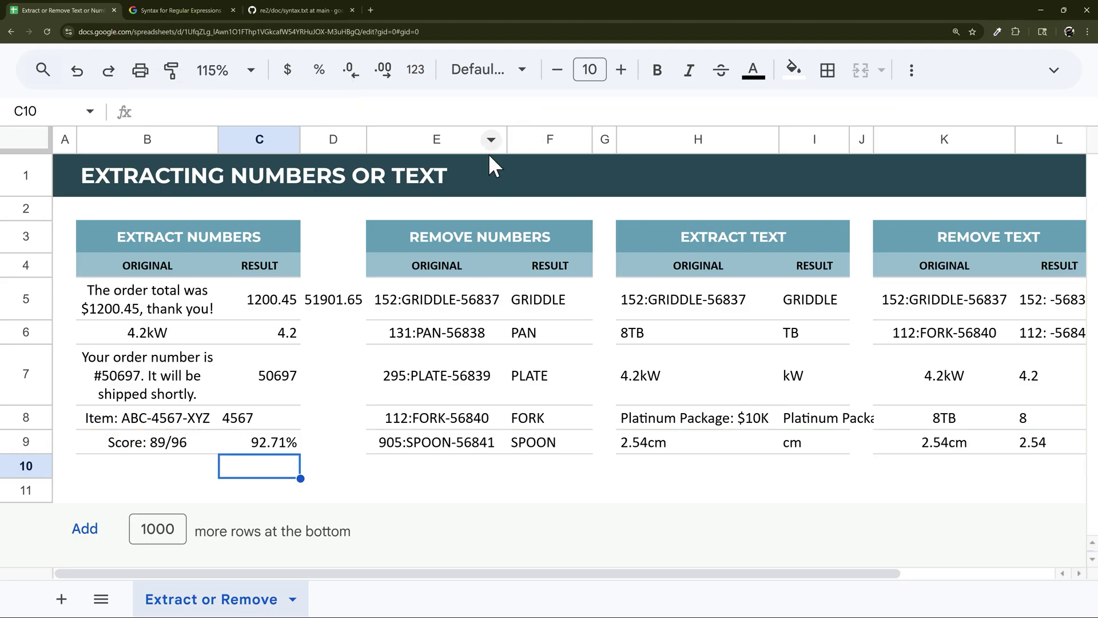
{"action": "left_click", "coordinate": [341, 311]}
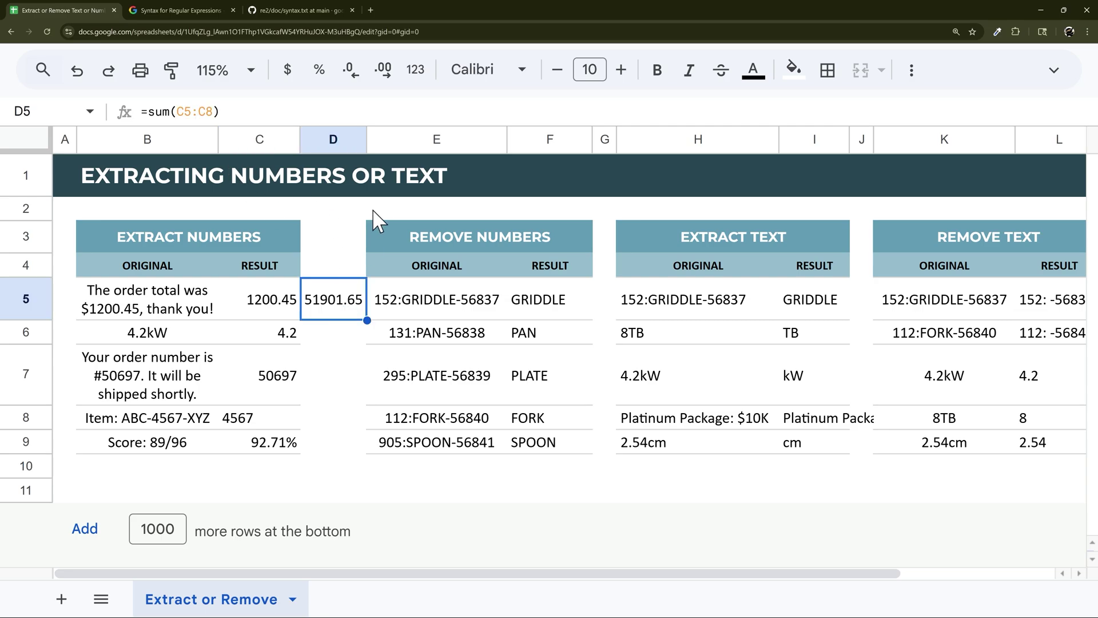
{"action": "key", "text": "Delete"}
{"action": "left_click_drag", "start_coordinate": [366, 139], "coordinate": [323, 137]}
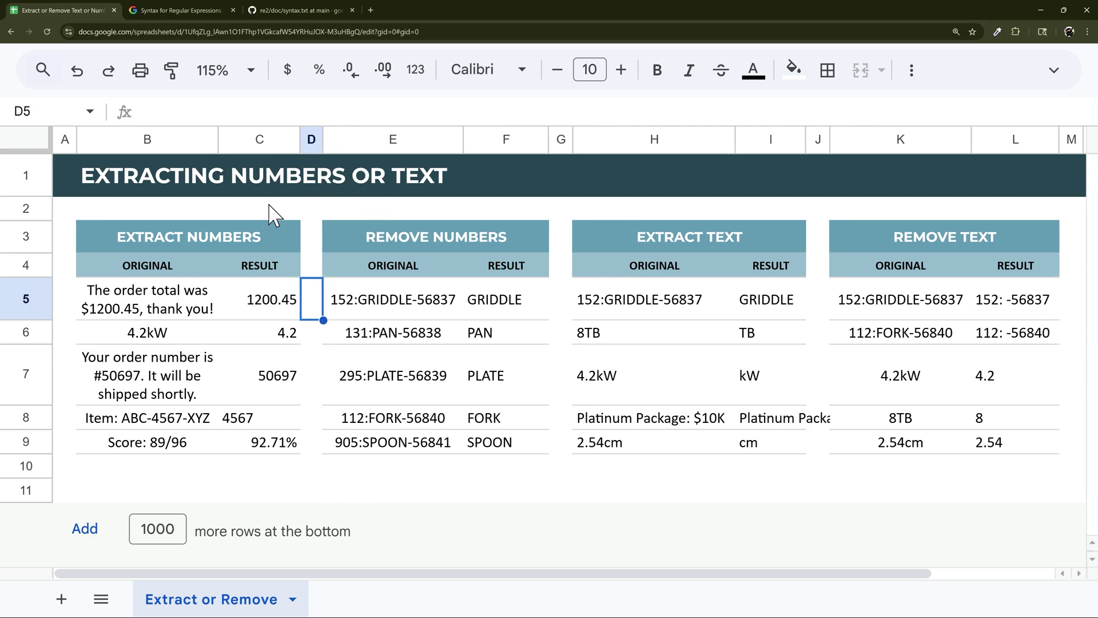